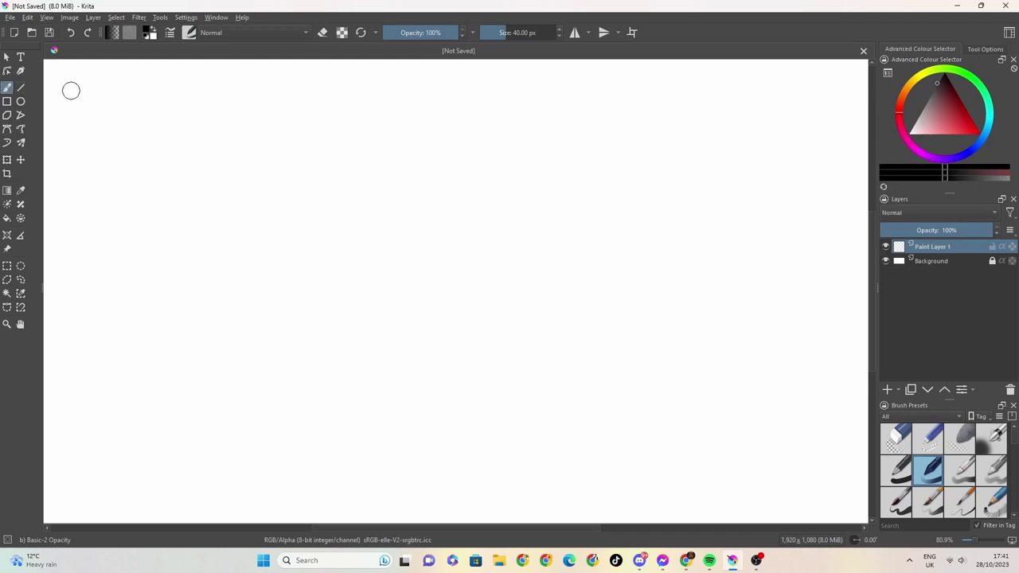
Step: Block in the first standing figure's head, torso, arm and one leg with the 40 px Basic-2 Opacity brush
{"action": "right_click", "coordinate": [157, 381]}
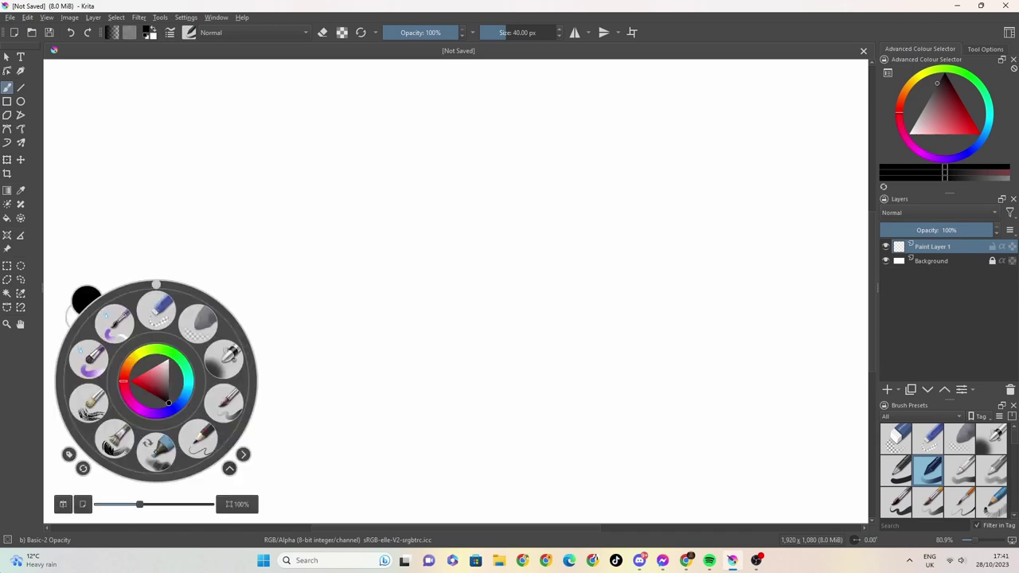
{"action": "left_click", "coordinate": [424, 196]}
{"action": "mouse_move", "coordinate": [136, 128]}
{"action": "left_mouse_down"}
{"action": "mouse_move", "coordinate": [157, 108]}
{"action": "mouse_move", "coordinate": [140, 131]}
{"action": "mouse_move", "coordinate": [155, 131]}
{"action": "mouse_move", "coordinate": [144, 157]}
{"action": "mouse_move", "coordinate": [144, 143]}
{"action": "mouse_move", "coordinate": [111, 183]}
{"action": "mouse_move", "coordinate": [109, 205]}
{"action": "mouse_move", "coordinate": [131, 267]}
{"action": "mouse_move", "coordinate": [160, 184]}
{"action": "mouse_move", "coordinate": [141, 186]}
{"action": "mouse_move", "coordinate": [130, 215]}
{"action": "mouse_move", "coordinate": [136, 380]}
{"action": "left_mouse_up"}
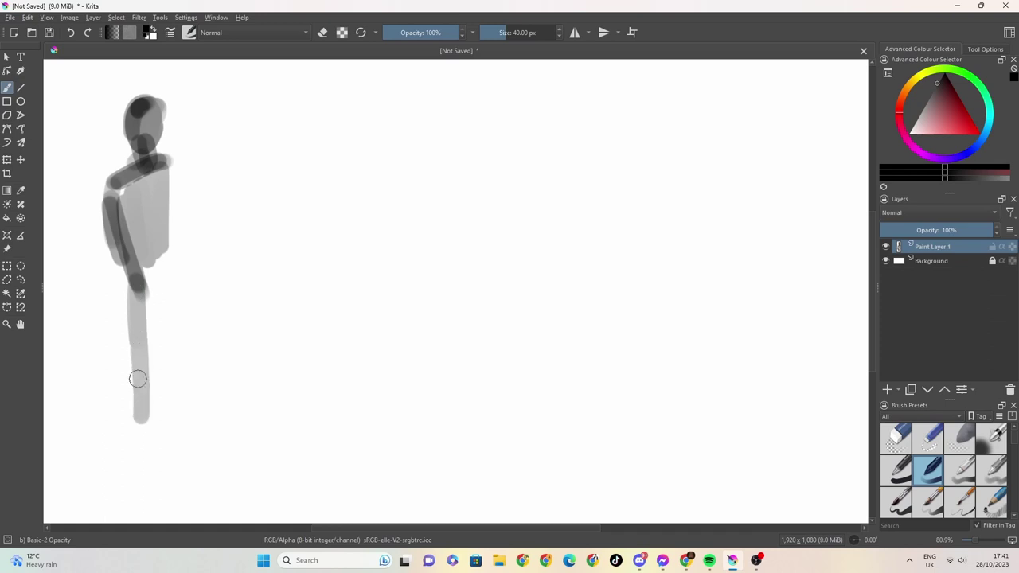
{"action": "mouse_move", "coordinate": [143, 249]}
{"action": "left_mouse_down"}
{"action": "mouse_move", "coordinate": [143, 414]}
{"action": "mouse_move", "coordinate": [108, 431]}
{"action": "mouse_move", "coordinate": [163, 269]}
{"action": "mouse_move", "coordinate": [170, 279]}
{"action": "left_mouse_up"}
Step: Block in a second, broader front-facing figure beside the first, with a round torso, arms, legs, neck and head
{"action": "left_click_drag", "start_coordinate": [308, 156], "coordinate": [266, 171]}
{"action": "mouse_move", "coordinate": [293, 156]}
{"action": "left_mouse_down"}
{"action": "mouse_move", "coordinate": [279, 237]}
{"action": "mouse_move", "coordinate": [330, 226]}
{"action": "left_mouse_up"}
{"action": "mouse_move", "coordinate": [328, 236]}
{"action": "left_mouse_down"}
{"action": "mouse_move", "coordinate": [327, 159]}
{"action": "mouse_move", "coordinate": [282, 232]}
{"action": "mouse_move", "coordinate": [291, 233]}
{"action": "mouse_move", "coordinate": [302, 218]}
{"action": "mouse_move", "coordinate": [274, 180]}
{"action": "mouse_move", "coordinate": [265, 275]}
{"action": "mouse_move", "coordinate": [325, 246]}
{"action": "mouse_move", "coordinate": [318, 259]}
{"action": "mouse_move", "coordinate": [295, 239]}
{"action": "mouse_move", "coordinate": [268, 289]}
{"action": "mouse_move", "coordinate": [274, 346]}
{"action": "mouse_move", "coordinate": [250, 392]}
{"action": "mouse_move", "coordinate": [283, 388]}
{"action": "mouse_move", "coordinate": [278, 298]}
{"action": "mouse_move", "coordinate": [312, 279]}
{"action": "mouse_move", "coordinate": [321, 397]}
{"action": "mouse_move", "coordinate": [344, 403]}
{"action": "mouse_move", "coordinate": [325, 318]}
{"action": "mouse_move", "coordinate": [331, 297]}
{"action": "left_mouse_up"}
{"action": "mouse_move", "coordinate": [263, 171]}
{"action": "left_mouse_down"}
{"action": "mouse_move", "coordinate": [232, 239]}
{"action": "mouse_move", "coordinate": [231, 308]}
{"action": "mouse_move", "coordinate": [242, 301]}
{"action": "left_mouse_up"}
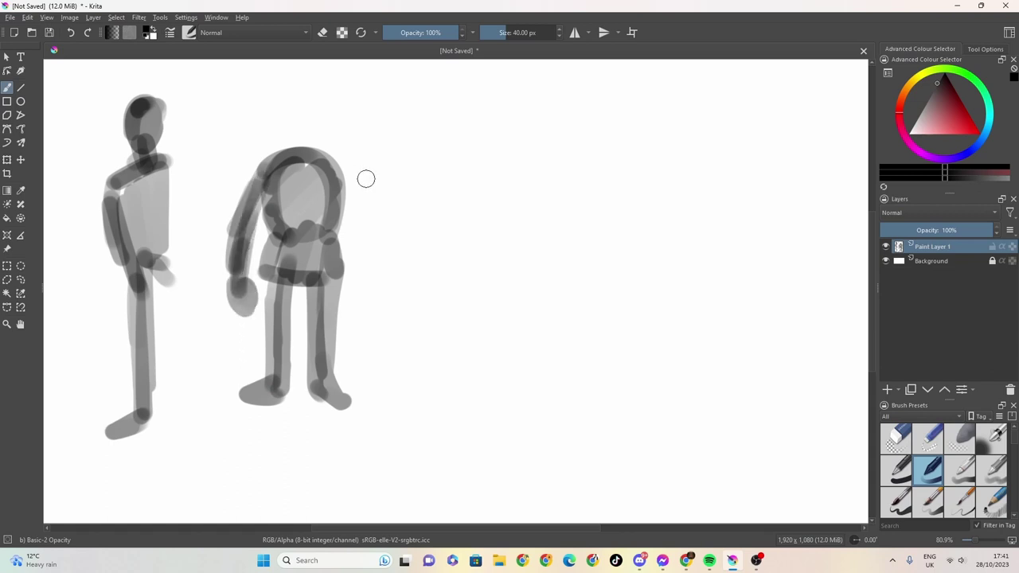
{"action": "mouse_move", "coordinate": [341, 159]}
{"action": "left_mouse_down"}
{"action": "mouse_move", "coordinate": [368, 299]}
{"action": "mouse_move", "coordinate": [360, 226]}
{"action": "mouse_move", "coordinate": [338, 163]}
{"action": "mouse_move", "coordinate": [351, 199]}
{"action": "mouse_move", "coordinate": [352, 231]}
{"action": "left_mouse_up"}
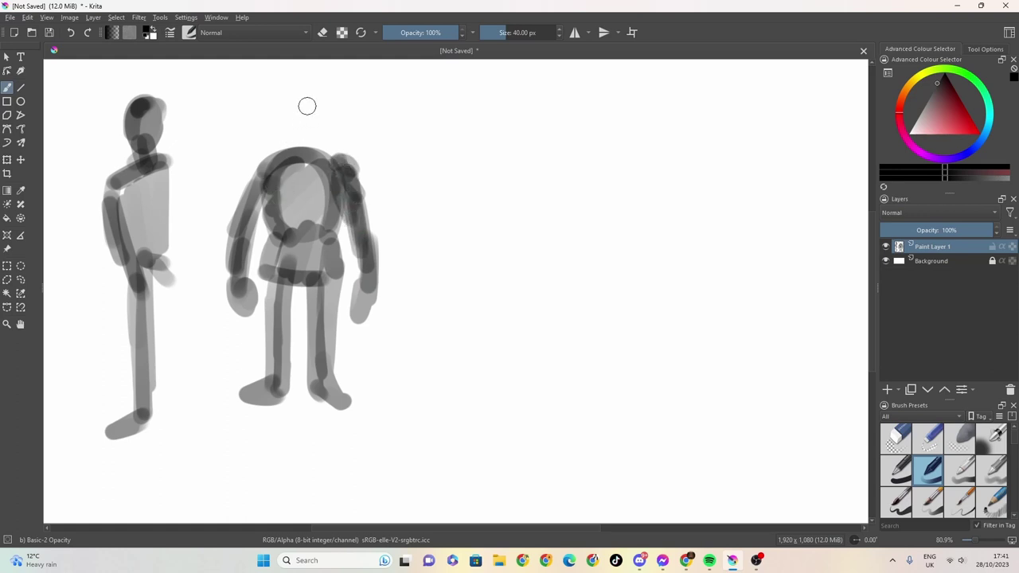
{"action": "mouse_move", "coordinate": [307, 105]}
{"action": "left_mouse_down"}
{"action": "mouse_move", "coordinate": [303, 89]}
{"action": "mouse_move", "coordinate": [292, 108]}
{"action": "mouse_move", "coordinate": [305, 163]}
{"action": "left_mouse_up"}
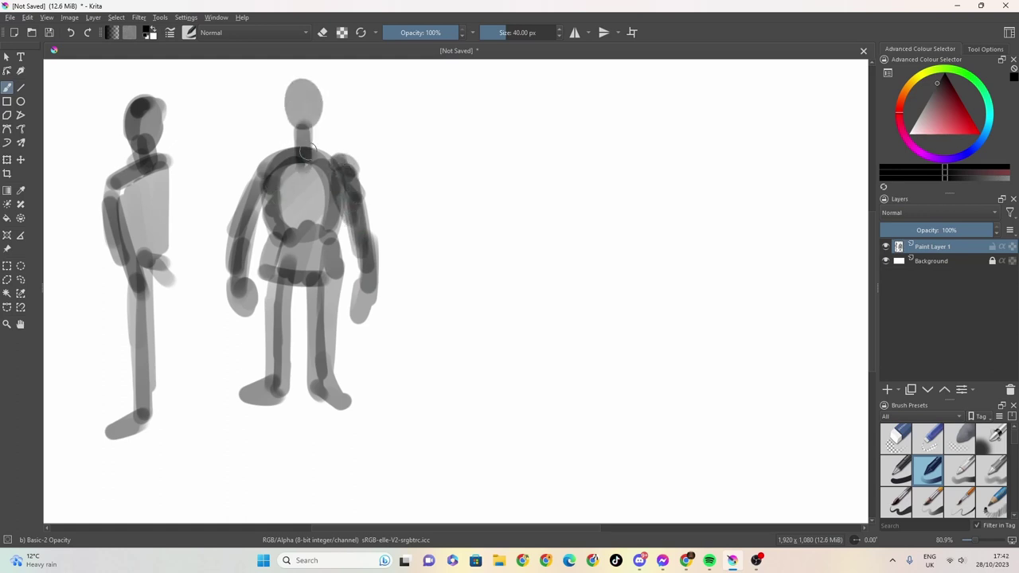
{"action": "mouse_move", "coordinate": [287, 284]}
{"action": "left_mouse_down"}
{"action": "mouse_move", "coordinate": [271, 324]}
{"action": "mouse_move", "coordinate": [298, 271]}
{"action": "mouse_move", "coordinate": [283, 338]}
{"action": "mouse_move", "coordinate": [298, 275]}
{"action": "mouse_move", "coordinate": [290, 340]}
{"action": "mouse_move", "coordinate": [305, 292]}
{"action": "mouse_move", "coordinate": [308, 321]}
{"action": "mouse_move", "coordinate": [305, 283]}
{"action": "mouse_move", "coordinate": [317, 370]}
{"action": "left_mouse_up"}
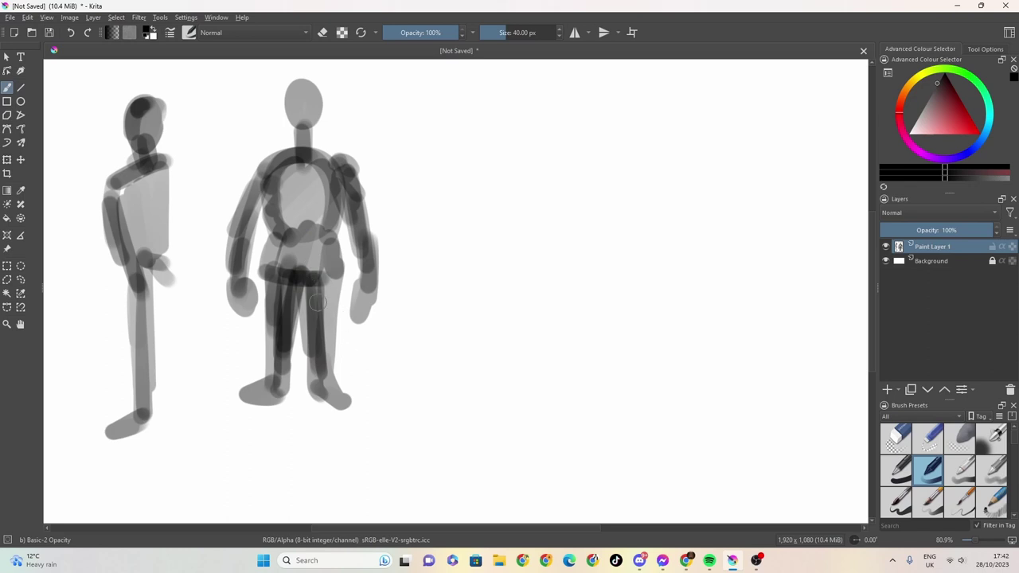
Step: Complete the first silhouette with its other leg, both hanging arms, hands and darker thighs
{"action": "mouse_move", "coordinate": [147, 270]}
{"action": "left_mouse_down"}
{"action": "mouse_move", "coordinate": [167, 278]}
{"action": "mouse_move", "coordinate": [160, 271]}
{"action": "mouse_move", "coordinate": [191, 447]}
{"action": "mouse_move", "coordinate": [180, 243]}
{"action": "left_mouse_up"}
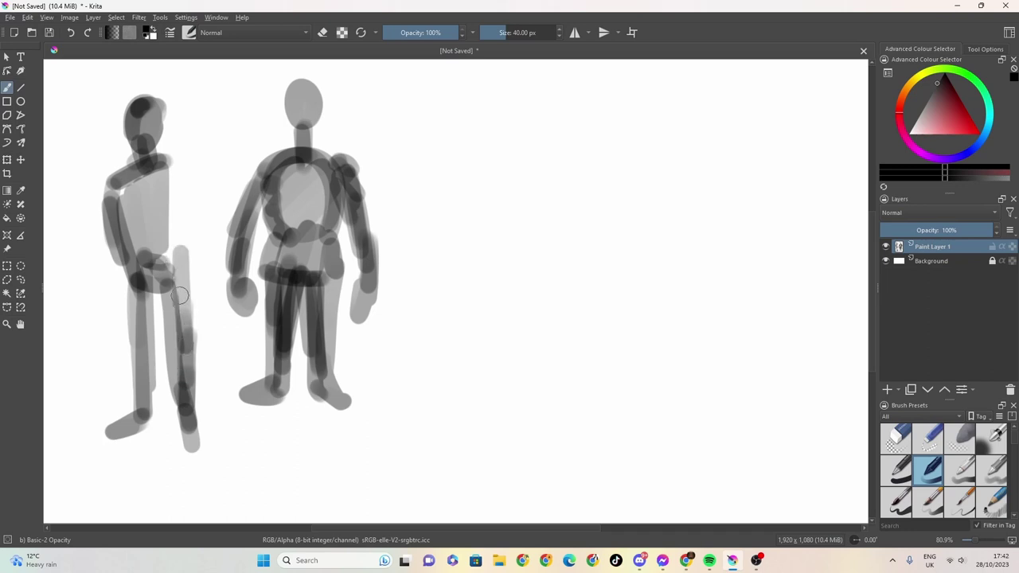
{"action": "mouse_move", "coordinate": [173, 175]}
{"action": "left_mouse_down"}
{"action": "mouse_move", "coordinate": [184, 273]}
{"action": "mouse_move", "coordinate": [176, 196]}
{"action": "mouse_move", "coordinate": [167, 258]}
{"action": "left_mouse_up"}
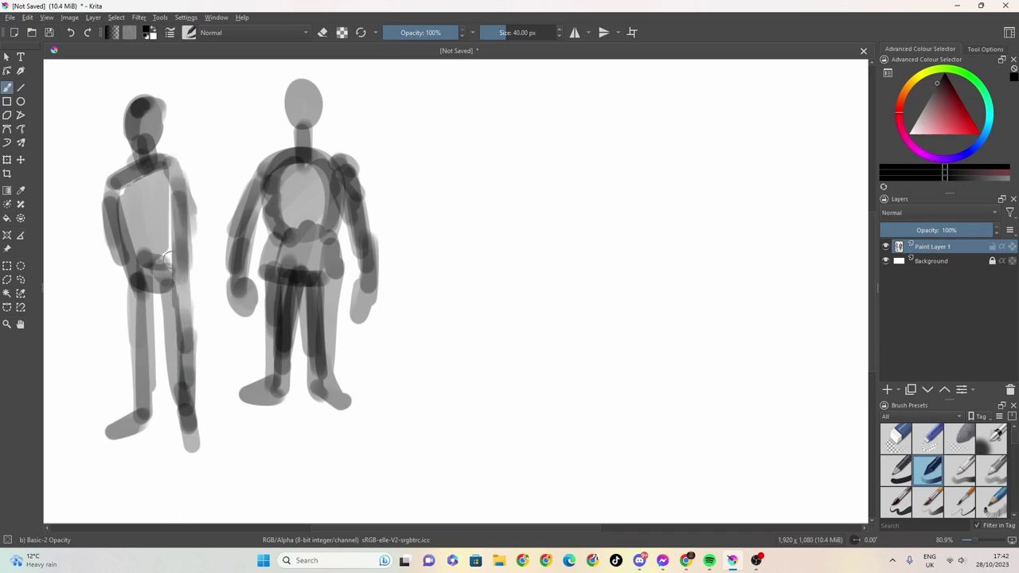
{"action": "mouse_move", "coordinate": [111, 199]}
{"action": "left_mouse_down"}
{"action": "mouse_move", "coordinate": [94, 316]}
{"action": "mouse_move", "coordinate": [104, 311]}
{"action": "left_mouse_up"}
{"action": "left_click_drag", "start_coordinate": [176, 180], "coordinate": [204, 298]}
{"action": "mouse_move", "coordinate": [149, 280]}
{"action": "left_mouse_down"}
{"action": "mouse_move", "coordinate": [149, 367]}
{"action": "mouse_move", "coordinate": [157, 287]}
{"action": "mouse_move", "coordinate": [177, 385]}
{"action": "left_mouse_up"}
{"action": "left_click_drag", "start_coordinate": [179, 300], "coordinate": [187, 393]}
{"action": "left_click_drag", "start_coordinate": [140, 242], "coordinate": [130, 319]}
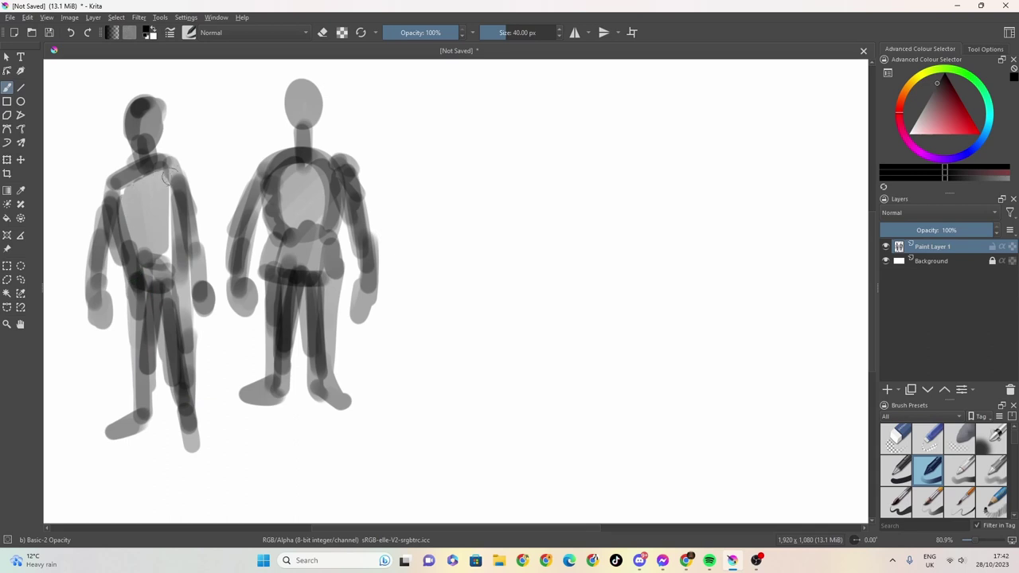
{"action": "left_click_drag", "start_coordinate": [155, 118], "coordinate": [160, 111]}
Step: Set the brush size to 4.17 px and sketch a new figure's torso outline beside the two silhouettes
{"action": "left_click_drag", "start_coordinate": [506, 31], "coordinate": [492, 32]}
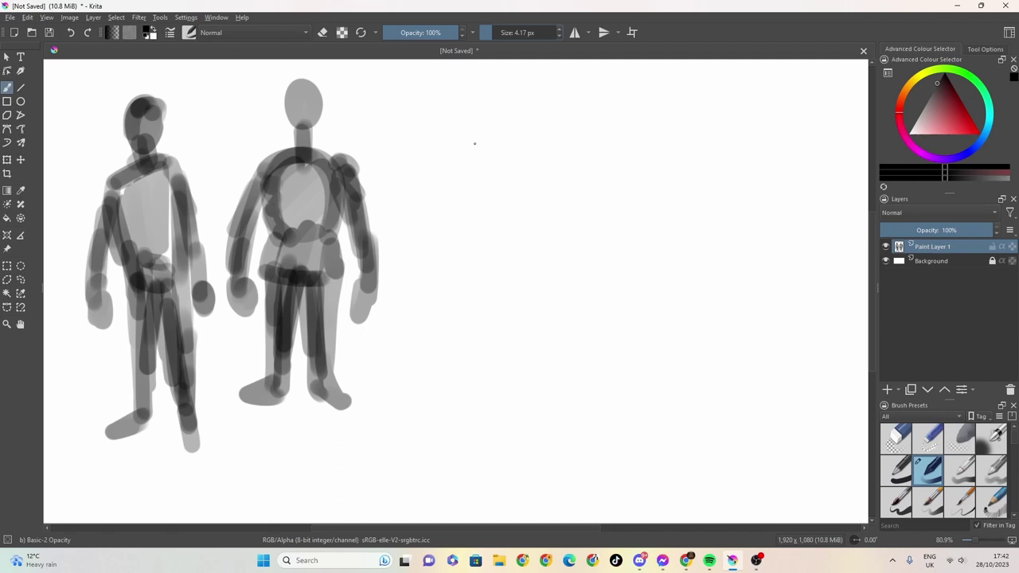
{"action": "mouse_move", "coordinate": [454, 179]}
{"action": "left_mouse_down"}
{"action": "mouse_move", "coordinate": [459, 232]}
{"action": "mouse_move", "coordinate": [470, 175]}
{"action": "mouse_move", "coordinate": [523, 174]}
{"action": "mouse_move", "coordinate": [528, 215]}
{"action": "left_mouse_up"}
{"action": "mouse_move", "coordinate": [493, 166]}
{"action": "left_mouse_down"}
{"action": "mouse_move", "coordinate": [521, 185]}
{"action": "mouse_move", "coordinate": [521, 256]}
{"action": "left_mouse_up"}
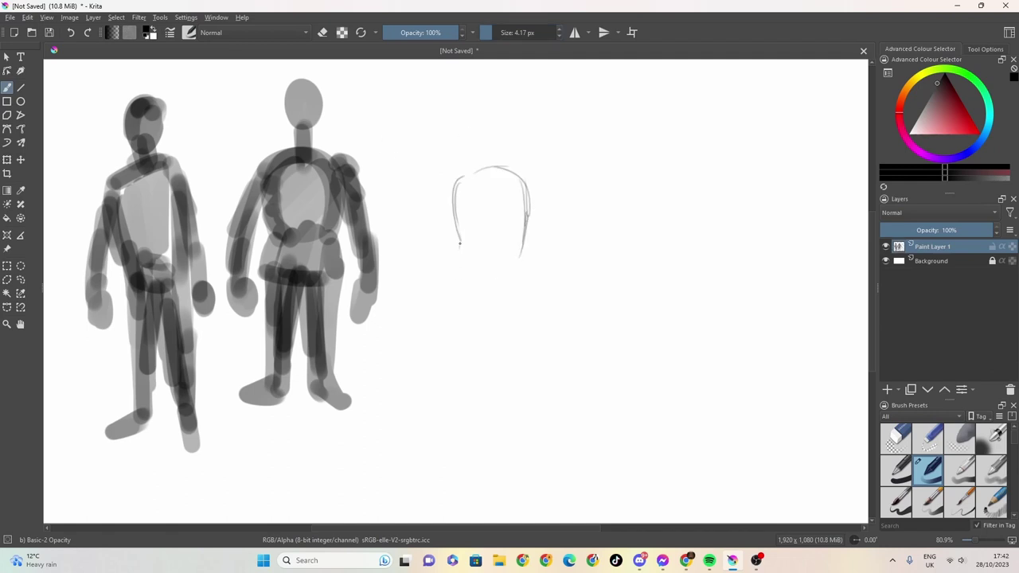
{"action": "left_click_drag", "start_coordinate": [456, 271], "coordinate": [453, 291]}
{"action": "left_click_drag", "start_coordinate": [460, 253], "coordinate": [457, 333]}
{"action": "mouse_move", "coordinate": [509, 158]}
{"action": "left_mouse_down"}
{"action": "mouse_move", "coordinate": [505, 239]}
{"action": "mouse_move", "coordinate": [480, 302]}
{"action": "left_mouse_up"}
{"action": "mouse_move", "coordinate": [459, 243]}
{"action": "left_mouse_down"}
{"action": "mouse_move", "coordinate": [441, 319]}
{"action": "mouse_move", "coordinate": [444, 306]}
{"action": "left_mouse_up"}
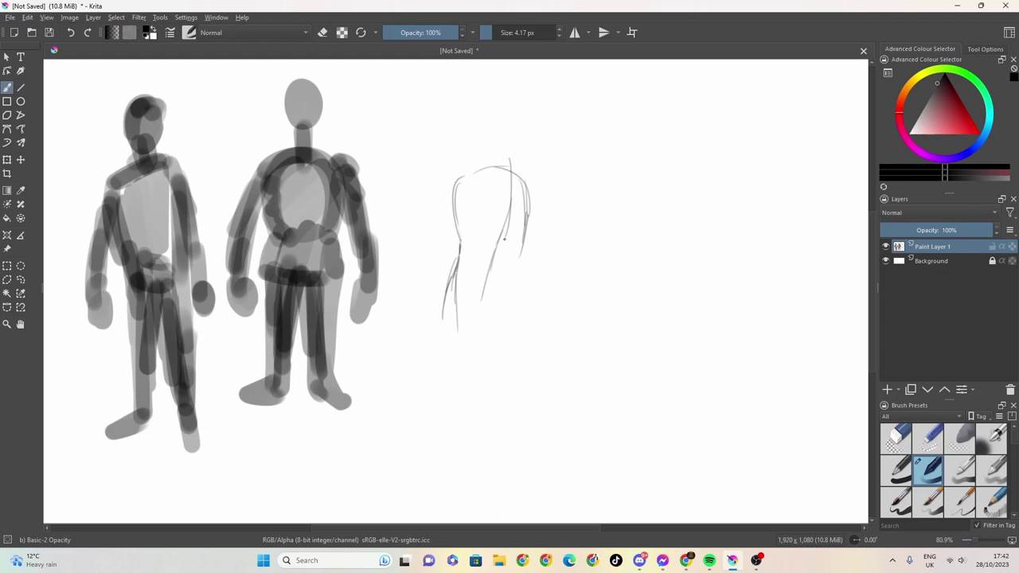
{"action": "left_click_drag", "start_coordinate": [526, 229], "coordinate": [503, 292]}
Step: Sketch the line figure's bent front leg with trouser cuff and shoe, and add waist and crotch lines
{"action": "mouse_move", "coordinate": [457, 267]}
{"action": "left_mouse_down"}
{"action": "mouse_move", "coordinate": [439, 318]}
{"action": "mouse_move", "coordinate": [442, 363]}
{"action": "left_mouse_up"}
{"action": "left_click_drag", "start_coordinate": [442, 312], "coordinate": [439, 402]}
{"action": "left_click_drag", "start_coordinate": [472, 322], "coordinate": [482, 377]}
{"action": "left_click_drag", "start_coordinate": [472, 324], "coordinate": [462, 415]}
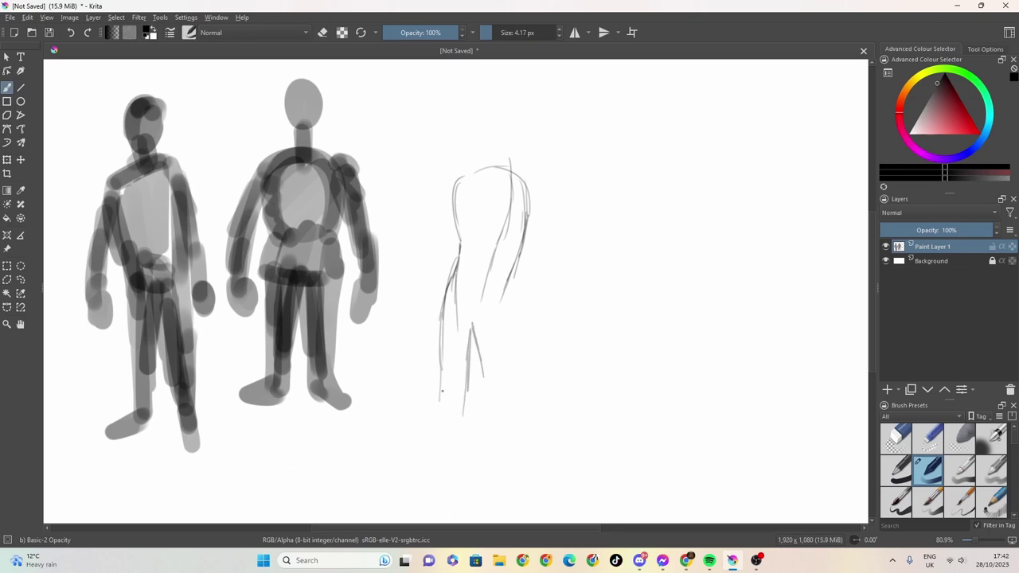
{"action": "left_click_drag", "start_coordinate": [437, 361], "coordinate": [436, 422]}
{"action": "mouse_move", "coordinate": [440, 371]}
{"action": "left_mouse_down"}
{"action": "mouse_move", "coordinate": [436, 430]}
{"action": "mouse_move", "coordinate": [452, 419]}
{"action": "mouse_move", "coordinate": [443, 418]}
{"action": "mouse_move", "coordinate": [460, 424]}
{"action": "mouse_move", "coordinate": [463, 402]}
{"action": "mouse_move", "coordinate": [467, 418]}
{"action": "mouse_move", "coordinate": [419, 453]}
{"action": "mouse_move", "coordinate": [463, 448]}
{"action": "mouse_move", "coordinate": [425, 459]}
{"action": "mouse_move", "coordinate": [461, 442]}
{"action": "left_mouse_up"}
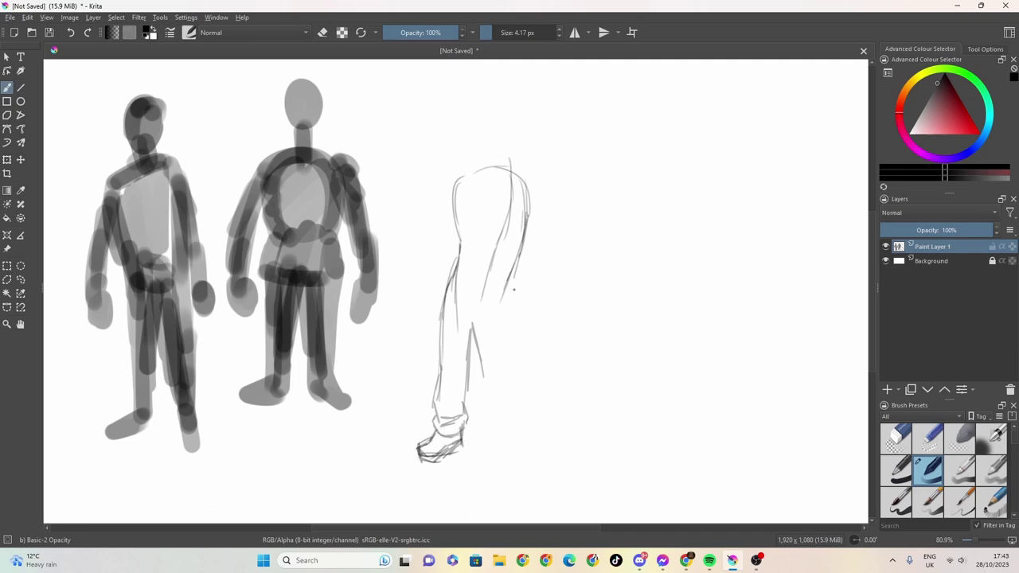
{"action": "mouse_move", "coordinate": [466, 264]}
{"action": "left_mouse_down"}
{"action": "mouse_move", "coordinate": [438, 292]}
{"action": "mouse_move", "coordinate": [437, 313]}
{"action": "mouse_move", "coordinate": [445, 283]}
{"action": "mouse_move", "coordinate": [438, 350]}
{"action": "left_mouse_up"}
{"action": "mouse_move", "coordinate": [461, 311]}
{"action": "left_mouse_down"}
{"action": "mouse_move", "coordinate": [469, 324]}
{"action": "mouse_move", "coordinate": [455, 327]}
{"action": "mouse_move", "coordinate": [475, 329]}
{"action": "left_mouse_up"}
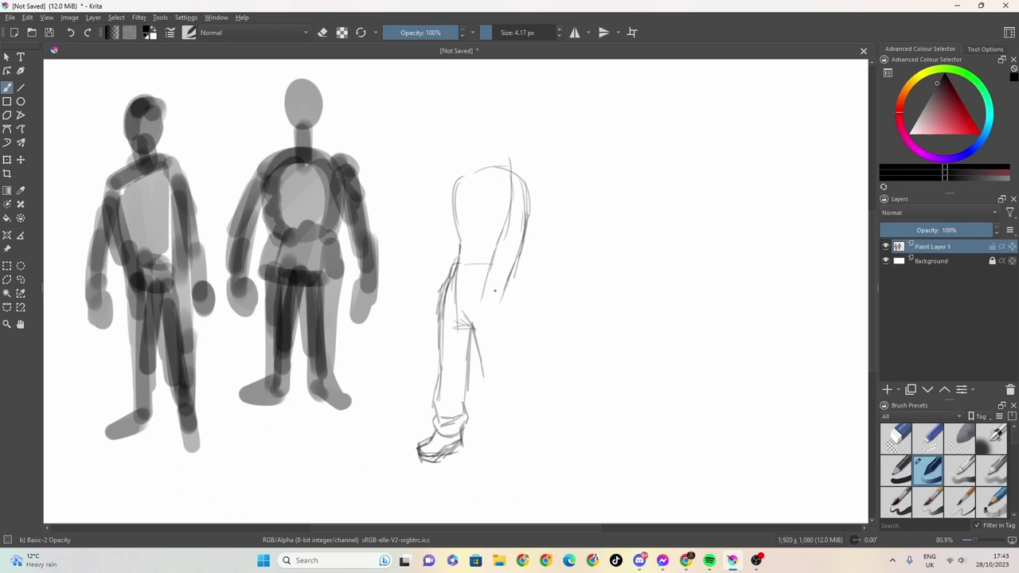
Step: Sketch the line figure's straight standing leg from hip to ankle, and add strokes along the shoulder
{"action": "mouse_move", "coordinate": [516, 176]}
{"action": "left_mouse_down"}
{"action": "mouse_move", "coordinate": [525, 254]}
{"action": "mouse_move", "coordinate": [502, 293]}
{"action": "mouse_move", "coordinate": [508, 348]}
{"action": "left_mouse_up"}
{"action": "left_click_drag", "start_coordinate": [508, 278], "coordinate": [514, 390]}
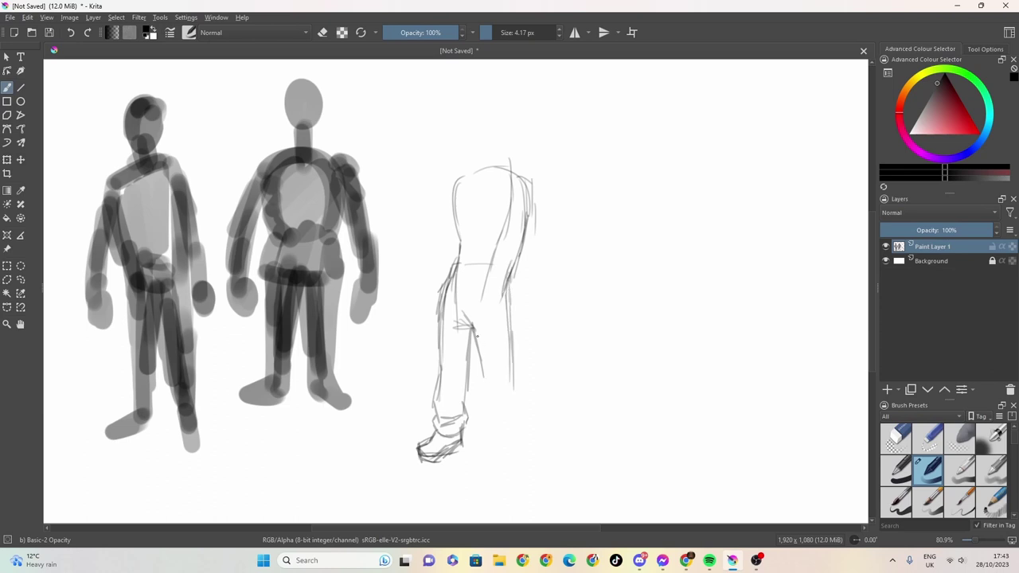
{"action": "left_click_drag", "start_coordinate": [477, 335], "coordinate": [494, 481]}
{"action": "left_click_drag", "start_coordinate": [505, 357], "coordinate": [511, 405]}
{"action": "left_click_drag", "start_coordinate": [510, 338], "coordinate": [517, 449]}
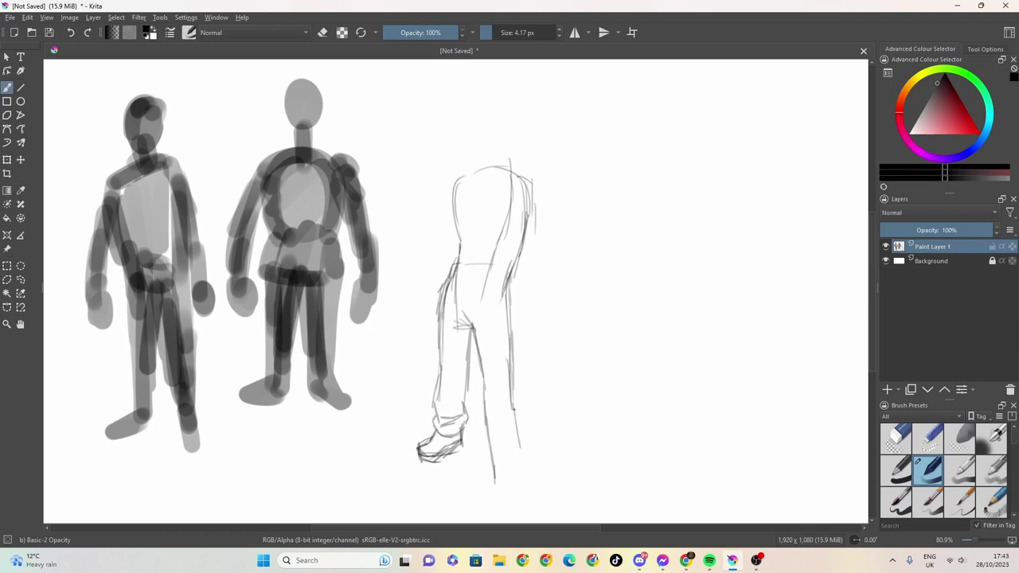
{"action": "left_click_drag", "start_coordinate": [514, 403], "coordinate": [518, 476]}
Step: Sketch loose short sleeves on both shoulders of the line figure and begin the first forearm
{"action": "mouse_move", "coordinate": [463, 177]}
{"action": "left_mouse_down"}
{"action": "mouse_move", "coordinate": [444, 194]}
{"action": "mouse_move", "coordinate": [411, 307]}
{"action": "left_mouse_up"}
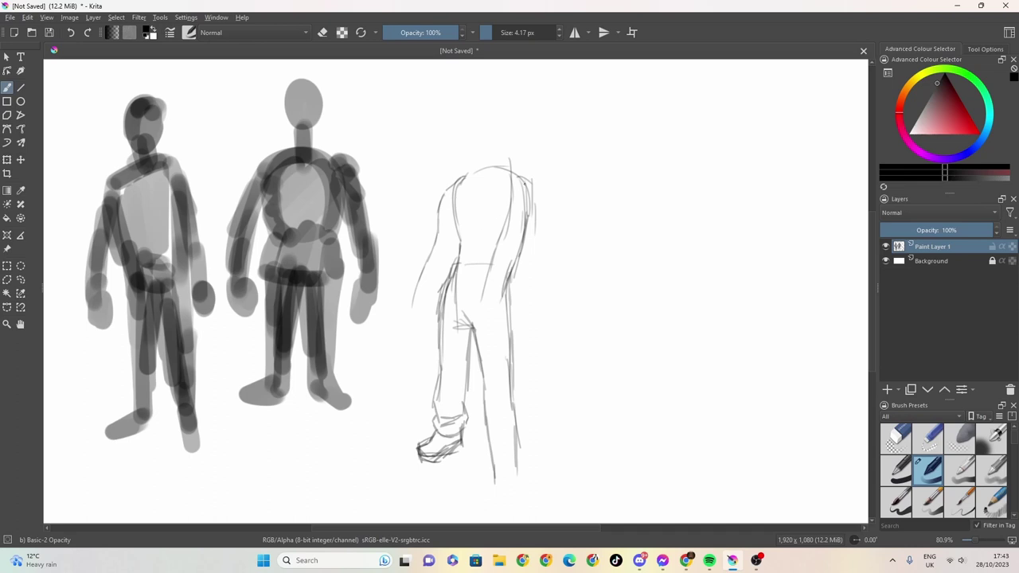
{"action": "mouse_move", "coordinate": [525, 180]}
{"action": "left_mouse_down"}
{"action": "mouse_move", "coordinate": [552, 248]}
{"action": "mouse_move", "coordinate": [523, 253]}
{"action": "left_mouse_up"}
{"action": "left_click_drag", "start_coordinate": [447, 205], "coordinate": [459, 243]}
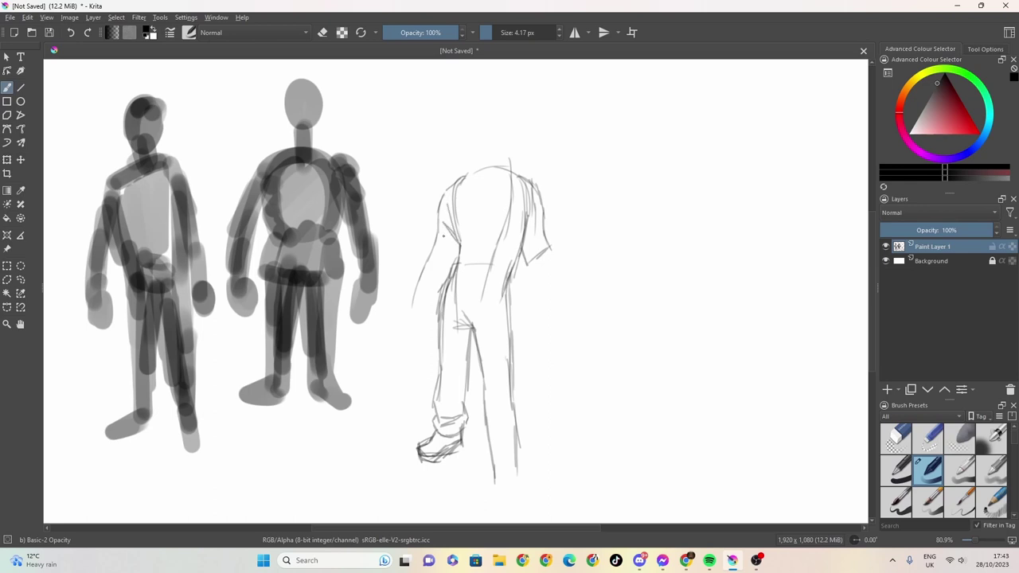
{"action": "mouse_move", "coordinate": [443, 197]}
{"action": "left_mouse_down"}
{"action": "mouse_move", "coordinate": [442, 273]}
{"action": "mouse_move", "coordinate": [447, 256]}
{"action": "mouse_move", "coordinate": [429, 307]}
{"action": "left_mouse_up"}
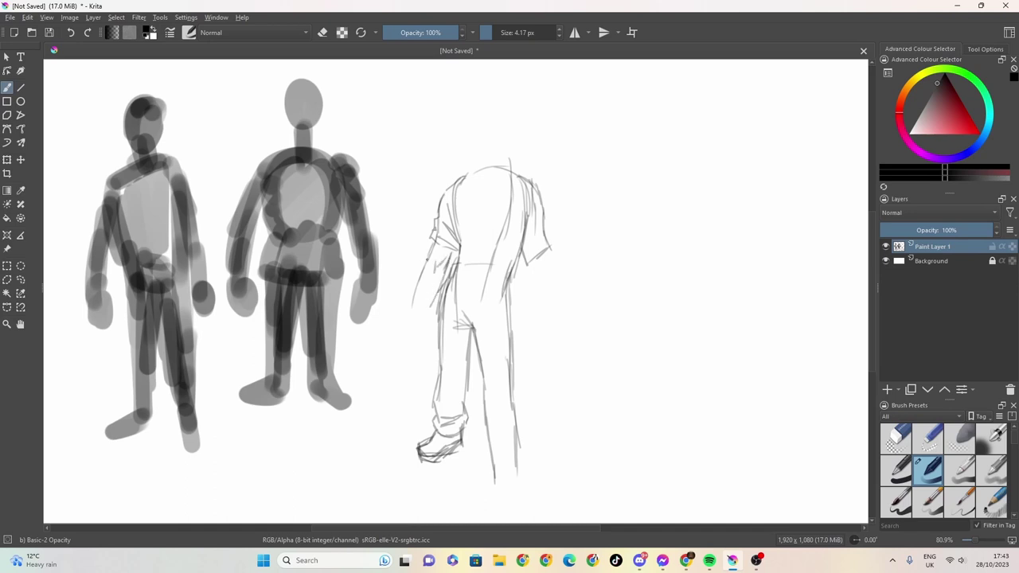
Step: Outline the line figure's first forearm and hand, and add folds and cuffs to both sleeves
{"action": "left_click_drag", "start_coordinate": [427, 255], "coordinate": [410, 342]}
{"action": "mouse_move", "coordinate": [434, 293]}
{"action": "left_mouse_down"}
{"action": "mouse_move", "coordinate": [431, 326]}
{"action": "mouse_move", "coordinate": [410, 323]}
{"action": "mouse_move", "coordinate": [412, 287]}
{"action": "left_mouse_up"}
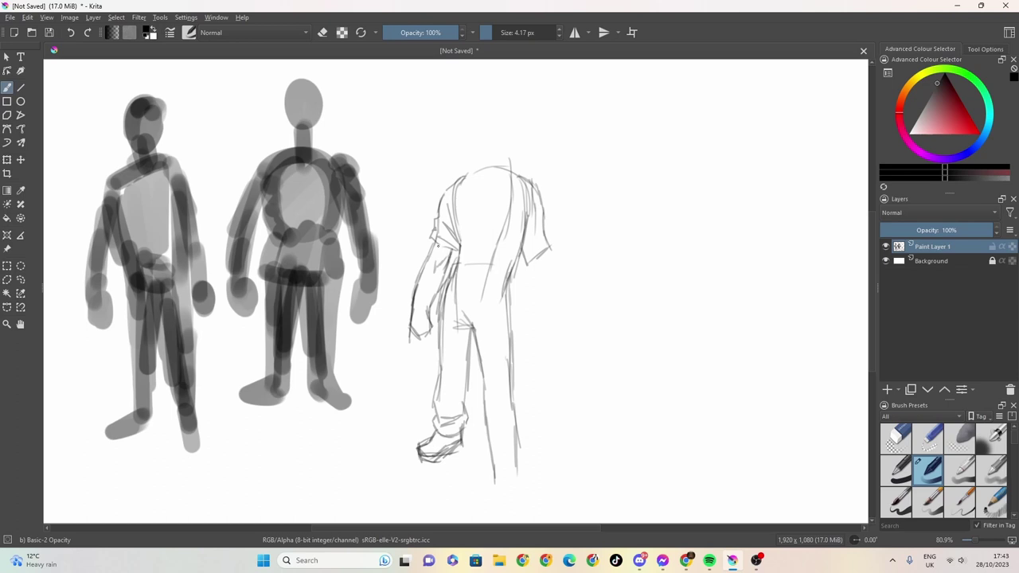
{"action": "left_click_drag", "start_coordinate": [437, 246], "coordinate": [449, 241]}
{"action": "mouse_move", "coordinate": [521, 248]}
{"action": "left_mouse_down"}
{"action": "mouse_move", "coordinate": [531, 202]}
{"action": "mouse_move", "coordinate": [537, 228]}
{"action": "mouse_move", "coordinate": [523, 249]}
{"action": "left_mouse_up"}
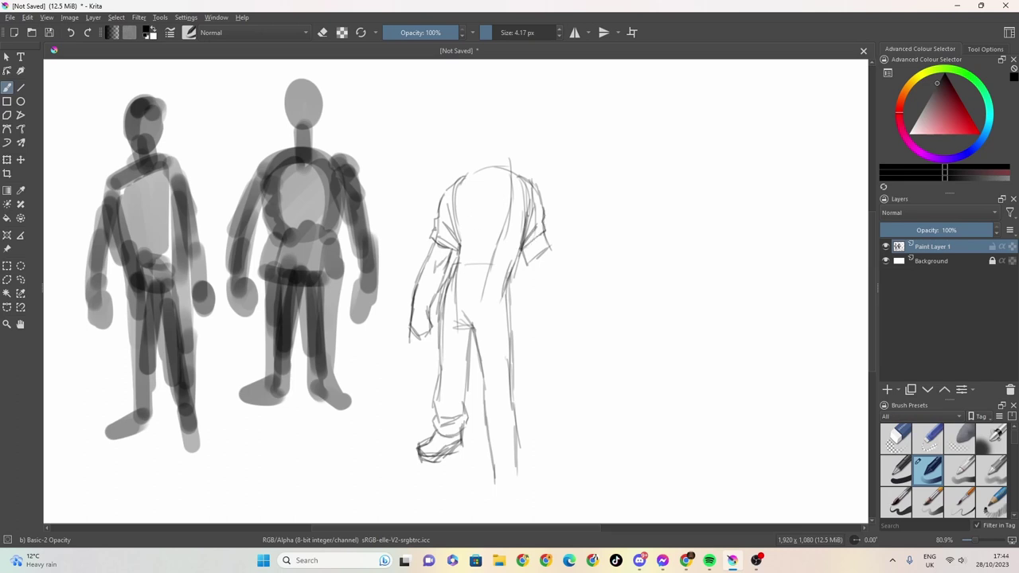
Step: Add a waistband to the line figure and double the outer trouser line along the standing leg
{"action": "left_click_drag", "start_coordinate": [448, 288], "coordinate": [438, 340]}
{"action": "left_click_drag", "start_coordinate": [454, 277], "coordinate": [511, 272]}
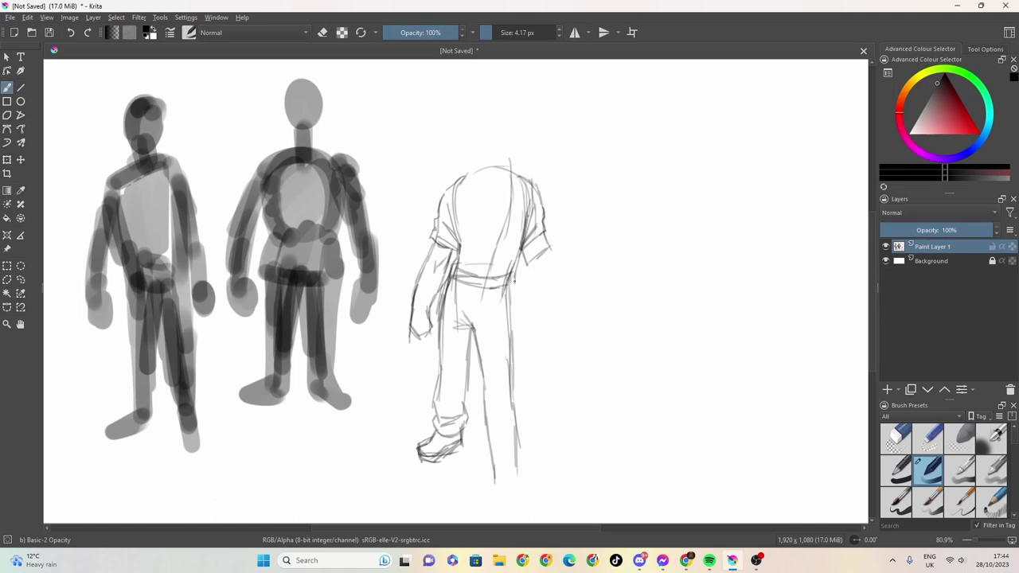
{"action": "left_click_drag", "start_coordinate": [514, 293], "coordinate": [519, 379]}
{"action": "left_click_drag", "start_coordinate": [515, 310], "coordinate": [519, 404]}
{"action": "left_click_drag", "start_coordinate": [470, 329], "coordinate": [482, 368]}
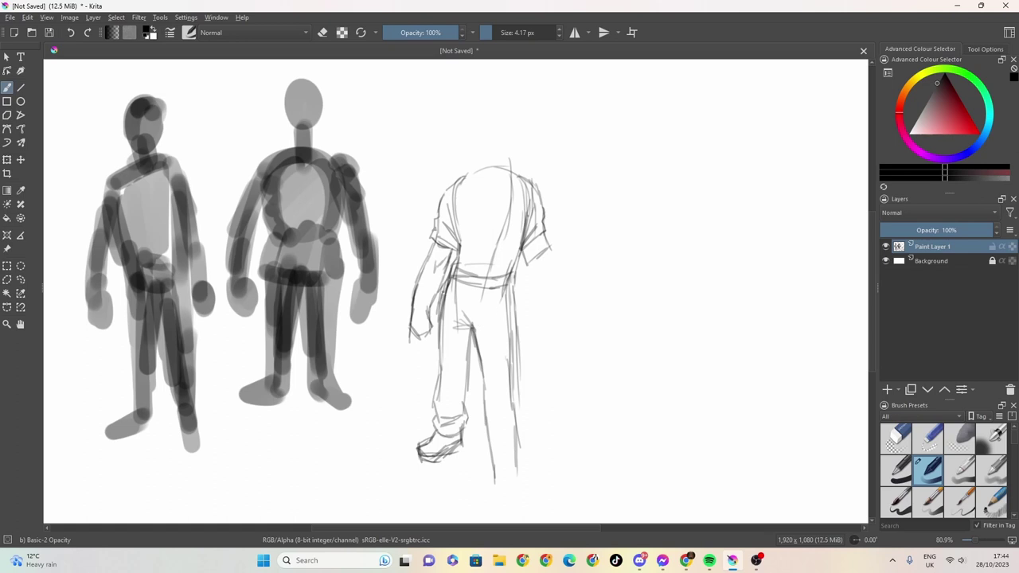
Step: Reinforce the trouser outlines and draw the standing leg's ankle cuff and shoe
{"action": "left_click_drag", "start_coordinate": [444, 292], "coordinate": [438, 385]}
{"action": "left_click_drag", "start_coordinate": [474, 338], "coordinate": [470, 361]}
{"action": "left_click_drag", "start_coordinate": [474, 331], "coordinate": [467, 379]}
{"action": "mouse_move", "coordinate": [494, 465]}
{"action": "left_mouse_down"}
{"action": "mouse_move", "coordinate": [495, 503]}
{"action": "mouse_move", "coordinate": [514, 504]}
{"action": "left_mouse_up"}
{"action": "mouse_move", "coordinate": [511, 386]}
{"action": "left_mouse_down"}
{"action": "mouse_move", "coordinate": [516, 506]}
{"action": "mouse_move", "coordinate": [513, 468]}
{"action": "mouse_move", "coordinate": [516, 477]}
{"action": "mouse_move", "coordinate": [489, 480]}
{"action": "left_mouse_up"}
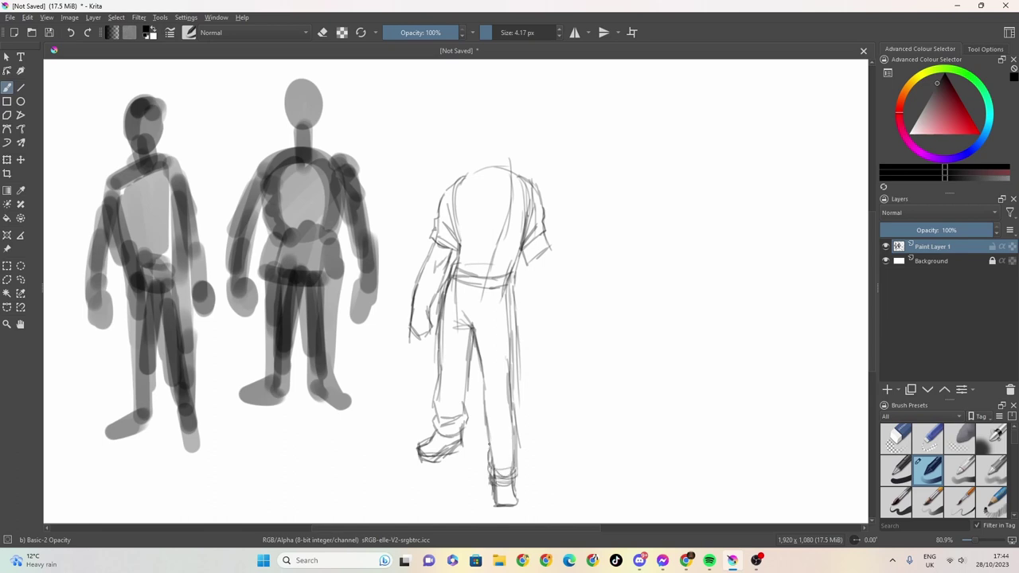
{"action": "left_click_drag", "start_coordinate": [489, 442], "coordinate": [487, 420]}
{"action": "left_click_drag", "start_coordinate": [508, 292], "coordinate": [514, 342]}
Step: Write a circled number 1 beside the first silhouette's head
{"action": "left_click_drag", "start_coordinate": [106, 132], "coordinate": [104, 155]}
{"action": "mouse_move", "coordinate": [104, 134]}
{"action": "left_mouse_down"}
{"action": "mouse_move", "coordinate": [92, 145]}
{"action": "mouse_move", "coordinate": [106, 134]}
{"action": "left_mouse_up"}
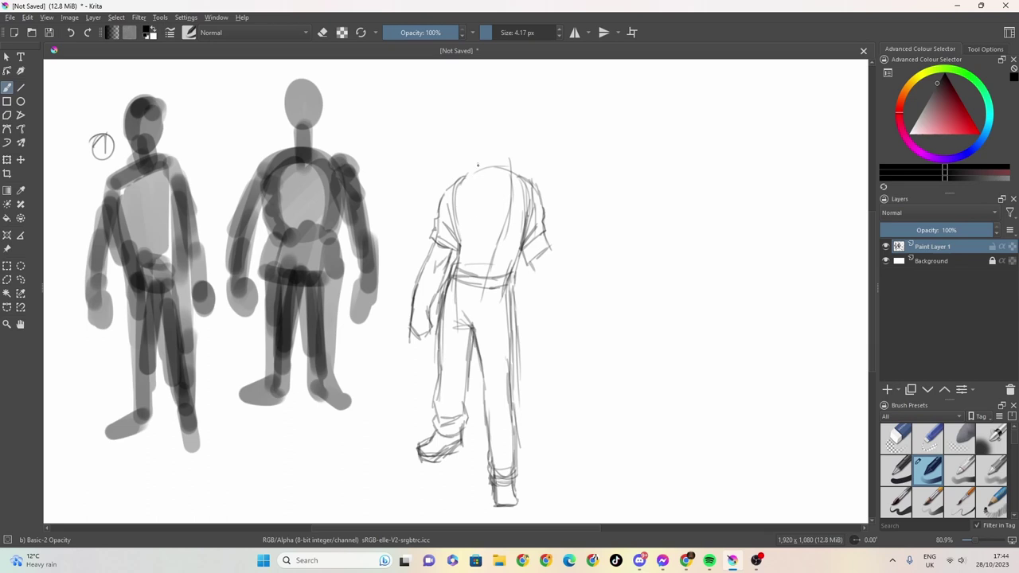
Step: Sketch the line figure's round neckline, neck and head, with fringe, ear and smiling mouth
{"action": "mouse_move", "coordinate": [478, 162]}
{"action": "left_mouse_down"}
{"action": "mouse_move", "coordinate": [484, 189]}
{"action": "mouse_move", "coordinate": [470, 165]}
{"action": "mouse_move", "coordinate": [470, 185]}
{"action": "mouse_move", "coordinate": [475, 172]}
{"action": "mouse_move", "coordinate": [453, 183]}
{"action": "left_mouse_up"}
{"action": "mouse_move", "coordinate": [472, 177]}
{"action": "left_mouse_down"}
{"action": "mouse_move", "coordinate": [492, 196]}
{"action": "mouse_move", "coordinate": [512, 178]}
{"action": "mouse_move", "coordinate": [489, 198]}
{"action": "left_mouse_up"}
{"action": "mouse_move", "coordinate": [497, 156]}
{"action": "left_mouse_down"}
{"action": "mouse_move", "coordinate": [510, 181]}
{"action": "mouse_move", "coordinate": [464, 184]}
{"action": "mouse_move", "coordinate": [509, 185]}
{"action": "mouse_move", "coordinate": [516, 171]}
{"action": "mouse_move", "coordinate": [522, 179]}
{"action": "mouse_move", "coordinate": [468, 147]}
{"action": "mouse_move", "coordinate": [467, 110]}
{"action": "mouse_move", "coordinate": [506, 129]}
{"action": "mouse_move", "coordinate": [500, 156]}
{"action": "left_mouse_up"}
{"action": "mouse_move", "coordinate": [505, 110]}
{"action": "left_mouse_down"}
{"action": "mouse_move", "coordinate": [470, 107]}
{"action": "mouse_move", "coordinate": [462, 148]}
{"action": "left_mouse_up"}
{"action": "mouse_move", "coordinate": [463, 118]}
{"action": "left_mouse_down"}
{"action": "mouse_move", "coordinate": [505, 133]}
{"action": "mouse_move", "coordinate": [499, 152]}
{"action": "mouse_move", "coordinate": [502, 107]}
{"action": "mouse_move", "coordinate": [484, 103]}
{"action": "mouse_move", "coordinate": [467, 110]}
{"action": "mouse_move", "coordinate": [479, 112]}
{"action": "mouse_move", "coordinate": [485, 136]}
{"action": "left_mouse_up"}
{"action": "mouse_move", "coordinate": [495, 121]}
{"action": "left_mouse_down"}
{"action": "mouse_move", "coordinate": [489, 135]}
{"action": "mouse_move", "coordinate": [503, 147]}
{"action": "mouse_move", "coordinate": [489, 145]}
{"action": "left_mouse_up"}
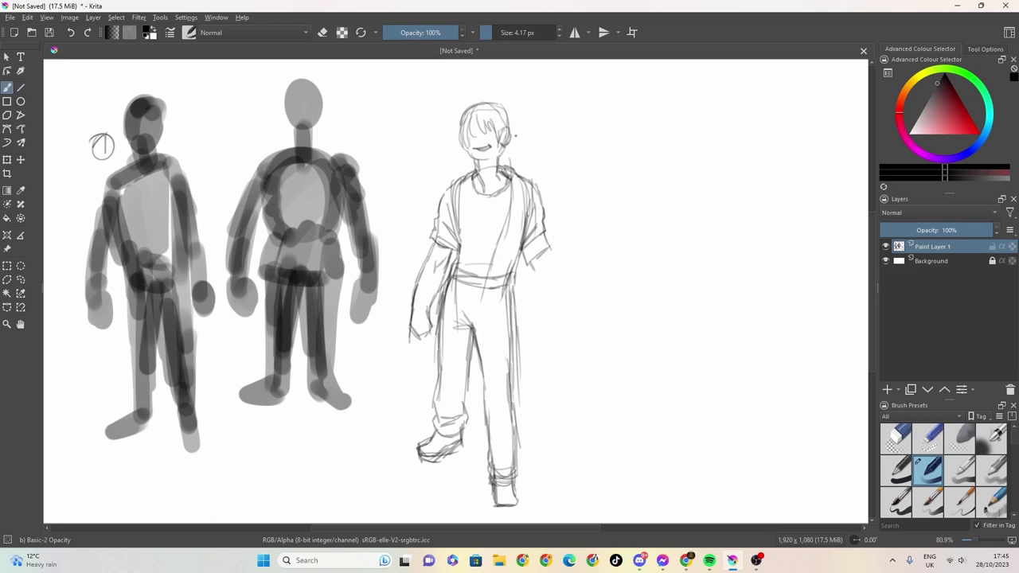
{"action": "mouse_move", "coordinate": [502, 154]}
{"action": "left_mouse_down"}
{"action": "mouse_move", "coordinate": [514, 135]}
{"action": "mouse_move", "coordinate": [464, 164]}
{"action": "mouse_move", "coordinate": [473, 161]}
{"action": "left_mouse_up"}
Step: Draw spiky, messy hair around the line figure's head and darken the lines at the neck
{"action": "mouse_move", "coordinate": [459, 119]}
{"action": "left_mouse_down"}
{"action": "mouse_move", "coordinate": [451, 138]}
{"action": "mouse_move", "coordinate": [459, 146]}
{"action": "left_mouse_up"}
{"action": "mouse_move", "coordinate": [502, 105]}
{"action": "left_mouse_down"}
{"action": "mouse_move", "coordinate": [511, 96]}
{"action": "mouse_move", "coordinate": [521, 110]}
{"action": "mouse_move", "coordinate": [514, 137]}
{"action": "left_mouse_up"}
{"action": "mouse_move", "coordinate": [502, 102]}
{"action": "left_mouse_down"}
{"action": "mouse_move", "coordinate": [472, 100]}
{"action": "mouse_move", "coordinate": [450, 123]}
{"action": "mouse_move", "coordinate": [482, 121]}
{"action": "mouse_move", "coordinate": [502, 151]}
{"action": "left_mouse_up"}
{"action": "mouse_move", "coordinate": [502, 128]}
{"action": "left_mouse_down"}
{"action": "mouse_move", "coordinate": [499, 140]}
{"action": "mouse_move", "coordinate": [467, 139]}
{"action": "mouse_move", "coordinate": [476, 179]}
{"action": "left_mouse_up"}
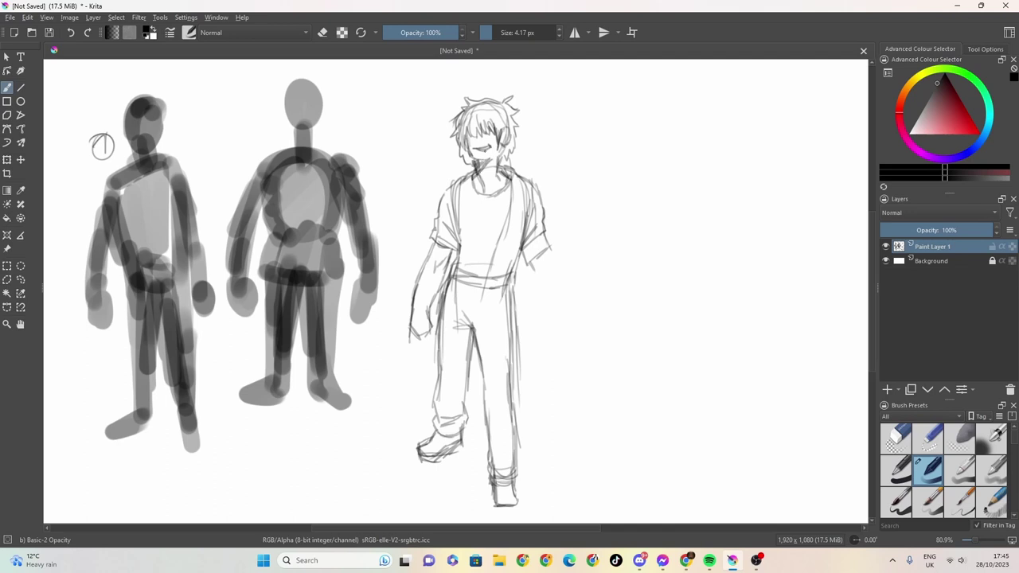
Step: Sketch the line figure's second forearm and hand hanging below the other sleeve
{"action": "left_click_drag", "start_coordinate": [531, 265], "coordinate": [535, 300]}
{"action": "mouse_move", "coordinate": [551, 251]}
{"action": "left_mouse_down"}
{"action": "mouse_move", "coordinate": [556, 275]}
{"action": "mouse_move", "coordinate": [534, 298]}
{"action": "left_mouse_up"}
{"action": "left_click_drag", "start_coordinate": [534, 291], "coordinate": [539, 317]}
{"action": "mouse_move", "coordinate": [549, 248]}
{"action": "left_mouse_down"}
{"action": "mouse_move", "coordinate": [562, 306]}
{"action": "mouse_move", "coordinate": [556, 331]}
{"action": "mouse_move", "coordinate": [535, 342]}
{"action": "mouse_move", "coordinate": [553, 352]}
{"action": "mouse_move", "coordinate": [558, 338]}
{"action": "mouse_move", "coordinate": [537, 338]}
{"action": "mouse_move", "coordinate": [554, 356]}
{"action": "mouse_move", "coordinate": [556, 308]}
{"action": "left_mouse_up"}
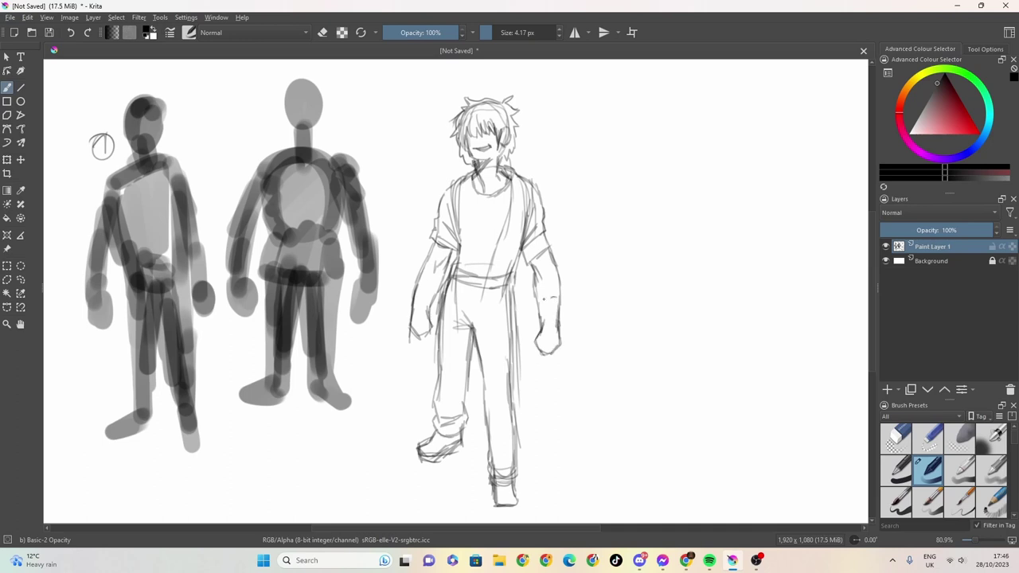
Step: Add a wristband to the line figure's first arm, and a fly and side pockets to the trousers
{"action": "mouse_move", "coordinate": [413, 307]}
{"action": "left_mouse_down"}
{"action": "mouse_move", "coordinate": [432, 294]}
{"action": "mouse_move", "coordinate": [430, 309]}
{"action": "mouse_move", "coordinate": [413, 305]}
{"action": "left_mouse_up"}
{"action": "mouse_move", "coordinate": [467, 285]}
{"action": "left_mouse_down"}
{"action": "mouse_move", "coordinate": [471, 313]}
{"action": "mouse_move", "coordinate": [472, 304]}
{"action": "mouse_move", "coordinate": [499, 309]}
{"action": "mouse_move", "coordinate": [508, 301]}
{"action": "mouse_move", "coordinate": [499, 301]}
{"action": "mouse_move", "coordinate": [513, 322]}
{"action": "left_mouse_up"}
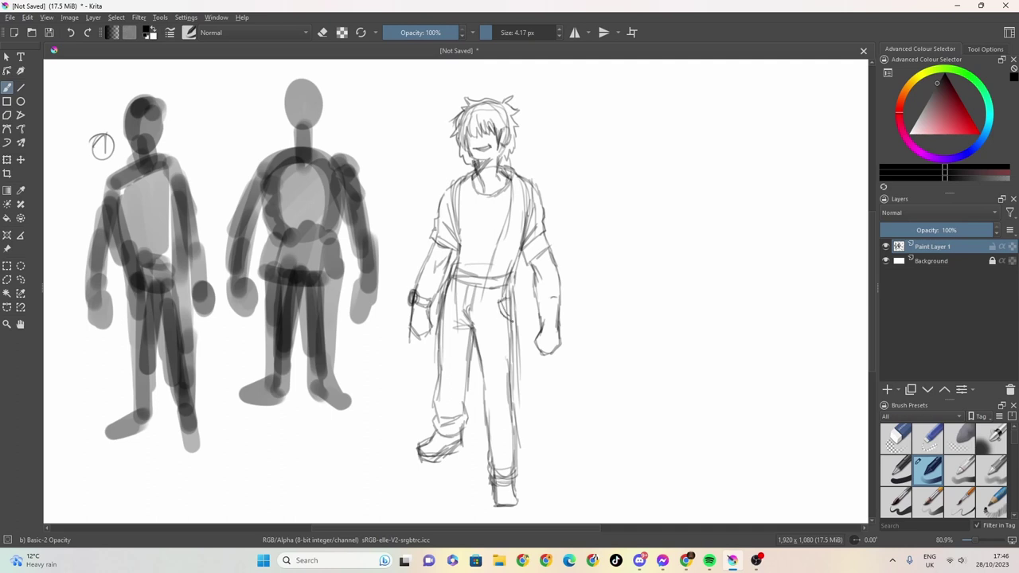
{"action": "left_click_drag", "start_coordinate": [450, 299], "coordinate": [444, 310]}
{"action": "left_click_drag", "start_coordinate": [452, 299], "coordinate": [442, 316]}
Step: Add crease lines to the standing trouser leg and refine the neck and collar lines
{"action": "left_click_drag", "start_coordinate": [476, 348], "coordinate": [493, 442]}
{"action": "left_click_drag", "start_coordinate": [490, 378], "coordinate": [493, 425]}
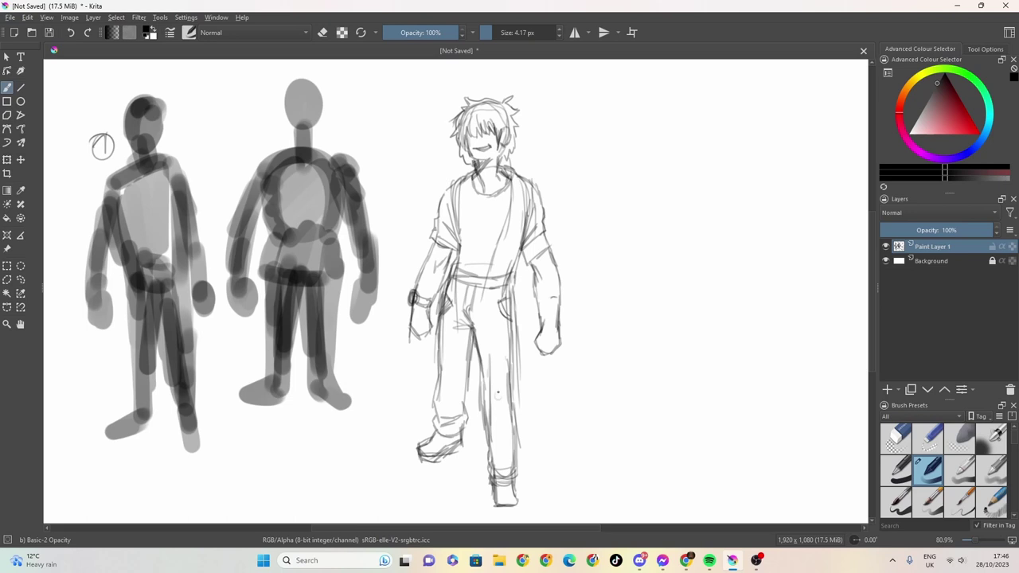
{"action": "left_click_drag", "start_coordinate": [504, 379], "coordinate": [513, 478]}
{"action": "left_click_drag", "start_coordinate": [497, 158], "coordinate": [494, 175]}
{"action": "mouse_move", "coordinate": [489, 189]}
{"action": "left_mouse_down"}
{"action": "mouse_move", "coordinate": [500, 187]}
{"action": "mouse_move", "coordinate": [477, 190]}
{"action": "mouse_move", "coordinate": [483, 158]}
{"action": "left_mouse_up"}
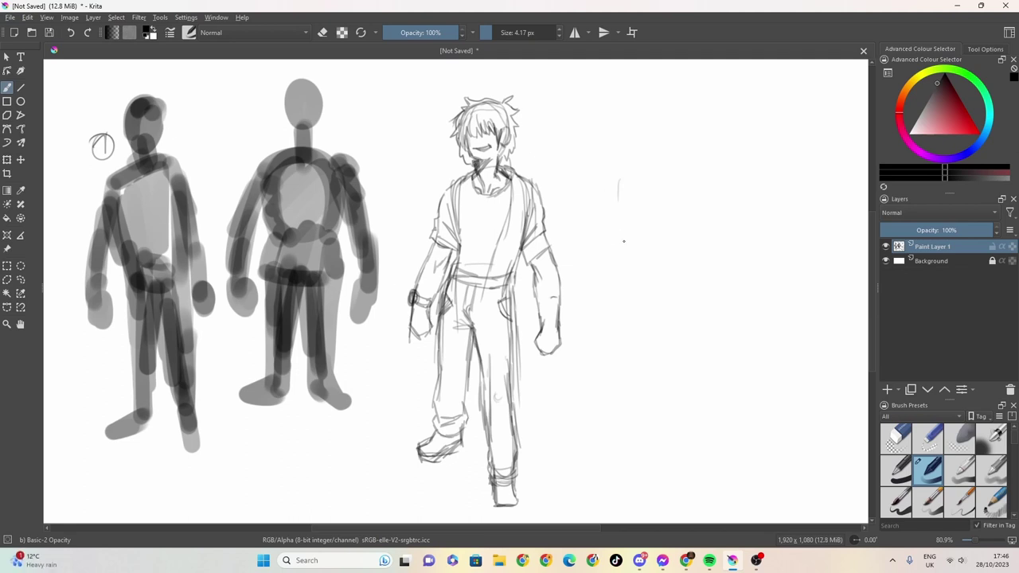
Step: Start another line figure beside the finished one with faint shoulder curves, a sleeve and an outer forearm line
{"action": "mouse_move", "coordinate": [621, 241]}
{"action": "left_mouse_down"}
{"action": "mouse_move", "coordinate": [618, 172]}
{"action": "mouse_move", "coordinate": [655, 166]}
{"action": "mouse_move", "coordinate": [700, 198]}
{"action": "mouse_move", "coordinate": [700, 215]}
{"action": "left_mouse_up"}
{"action": "mouse_move", "coordinate": [618, 176]}
{"action": "left_mouse_down"}
{"action": "mouse_move", "coordinate": [617, 213]}
{"action": "mouse_move", "coordinate": [612, 172]}
{"action": "mouse_move", "coordinate": [600, 174]}
{"action": "mouse_move", "coordinate": [611, 176]}
{"action": "mouse_move", "coordinate": [597, 194]}
{"action": "mouse_move", "coordinate": [600, 180]}
{"action": "mouse_move", "coordinate": [592, 227]}
{"action": "mouse_move", "coordinate": [611, 219]}
{"action": "mouse_move", "coordinate": [597, 215]}
{"action": "mouse_move", "coordinate": [587, 248]}
{"action": "left_mouse_up"}
{"action": "left_click_drag", "start_coordinate": [590, 239], "coordinate": [588, 272]}
{"action": "left_click_drag", "start_coordinate": [591, 259], "coordinate": [593, 323]}
{"action": "left_click_drag", "start_coordinate": [597, 306], "coordinate": [595, 323]}
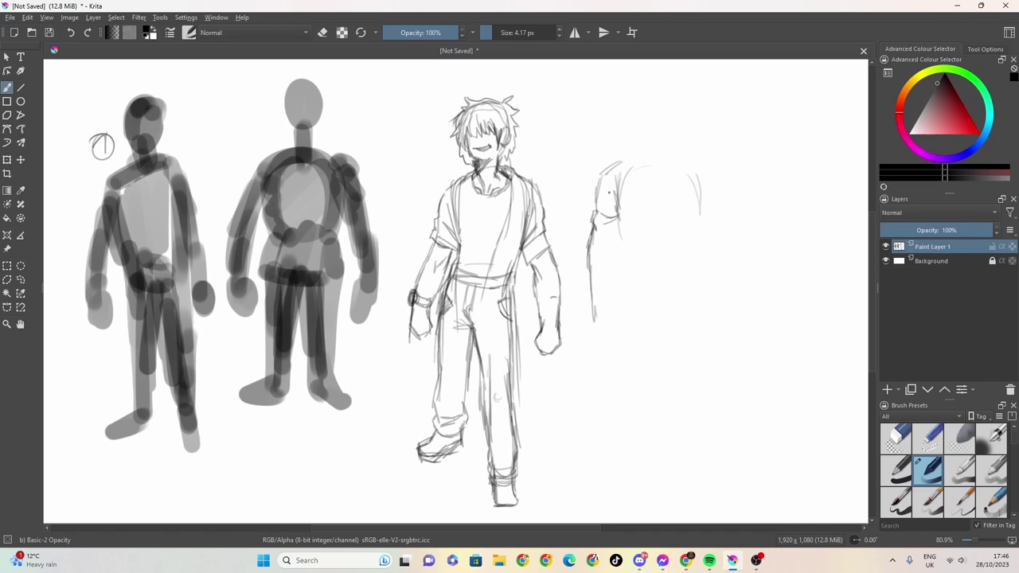
Step: Add folds and a rolled cuff to the second line figure's first sleeve, and draw the inner and outer forearm lines
{"action": "left_click_drag", "start_coordinate": [609, 192], "coordinate": [618, 213]}
{"action": "mouse_move", "coordinate": [604, 175]}
{"action": "left_mouse_down"}
{"action": "mouse_move", "coordinate": [591, 218]}
{"action": "mouse_move", "coordinate": [615, 213]}
{"action": "mouse_move", "coordinate": [589, 288]}
{"action": "left_mouse_up"}
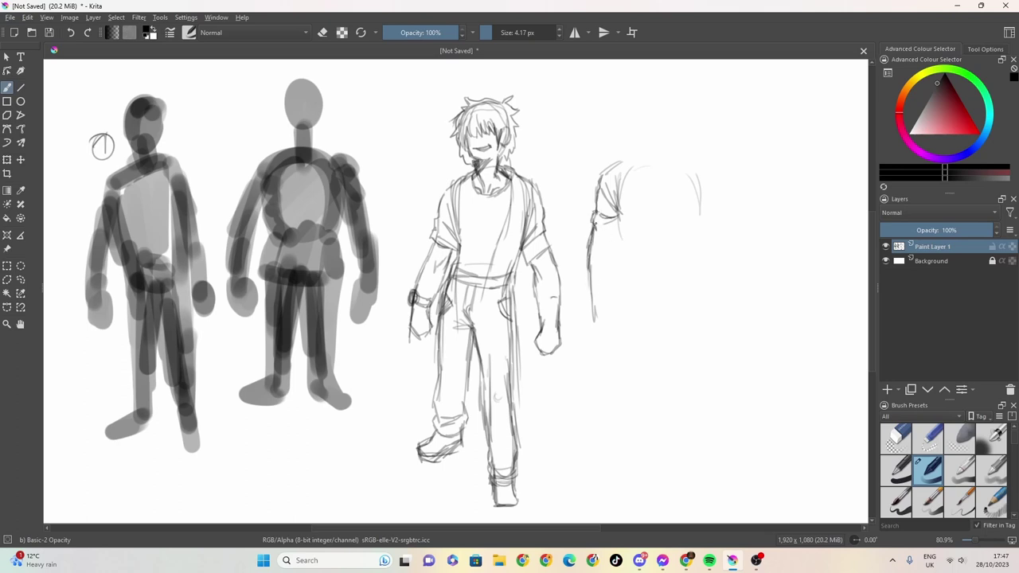
{"action": "mouse_move", "coordinate": [596, 225]}
{"action": "left_mouse_down"}
{"action": "mouse_move", "coordinate": [618, 223]}
{"action": "mouse_move", "coordinate": [610, 313]}
{"action": "left_mouse_up"}
{"action": "left_click_drag", "start_coordinate": [613, 234], "coordinate": [612, 279]}
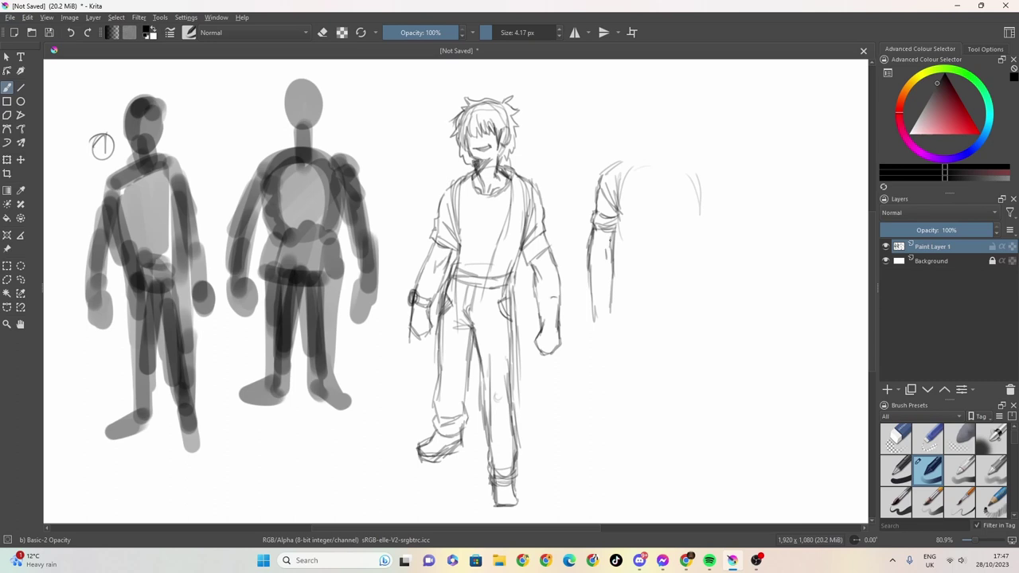
{"action": "left_click_drag", "start_coordinate": [611, 238], "coordinate": [608, 252]}
{"action": "left_click_drag", "start_coordinate": [589, 314], "coordinate": [592, 339]}
Step: Draw both sides of the second line figure's torso and close them with a curved shirt hem
{"action": "left_click_drag", "start_coordinate": [620, 238], "coordinate": [617, 289]}
{"action": "left_click_drag", "start_coordinate": [703, 189], "coordinate": [696, 265]}
{"action": "left_click_drag", "start_coordinate": [619, 229], "coordinate": [620, 269]}
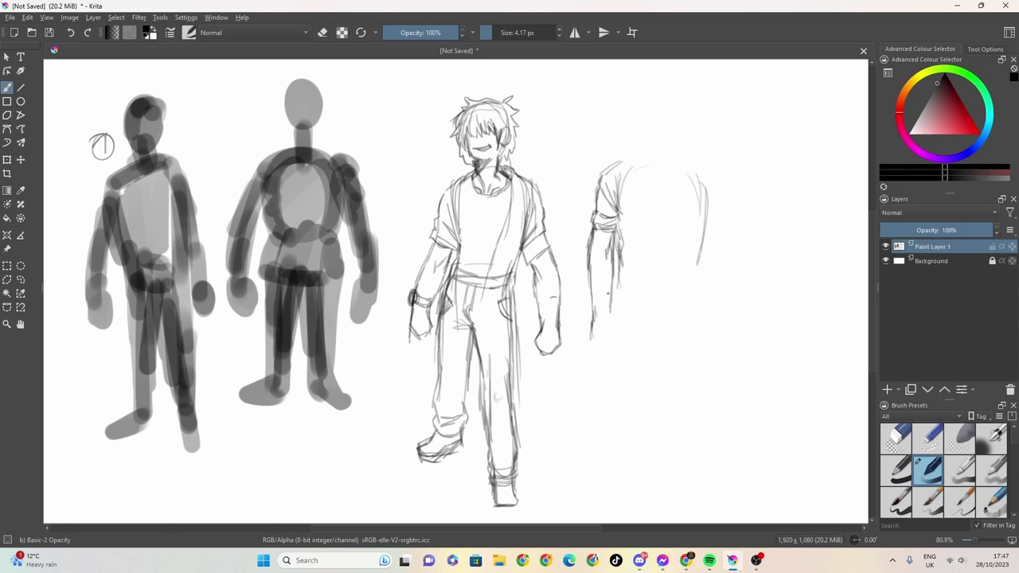
{"action": "left_click_drag", "start_coordinate": [698, 168], "coordinate": [694, 262]}
{"action": "mouse_move", "coordinate": [618, 270]}
{"action": "left_mouse_down"}
{"action": "mouse_move", "coordinate": [615, 295]}
{"action": "mouse_move", "coordinate": [653, 300]}
{"action": "left_mouse_up"}
{"action": "mouse_move", "coordinate": [700, 268]}
{"action": "left_mouse_down"}
{"action": "mouse_move", "coordinate": [705, 287]}
{"action": "mouse_move", "coordinate": [692, 299]}
{"action": "mouse_move", "coordinate": [638, 307]}
{"action": "left_mouse_up"}
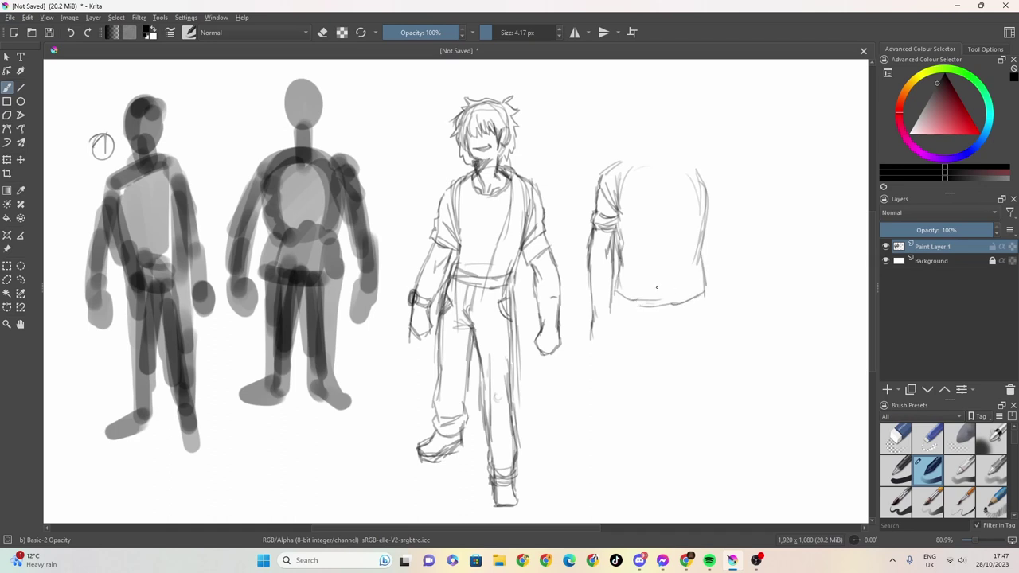
Step: Draw the shirt's vertical front opening, a row of buttons, the other short sleeve and the collar edges
{"action": "left_click_drag", "start_coordinate": [658, 162], "coordinate": [660, 308]}
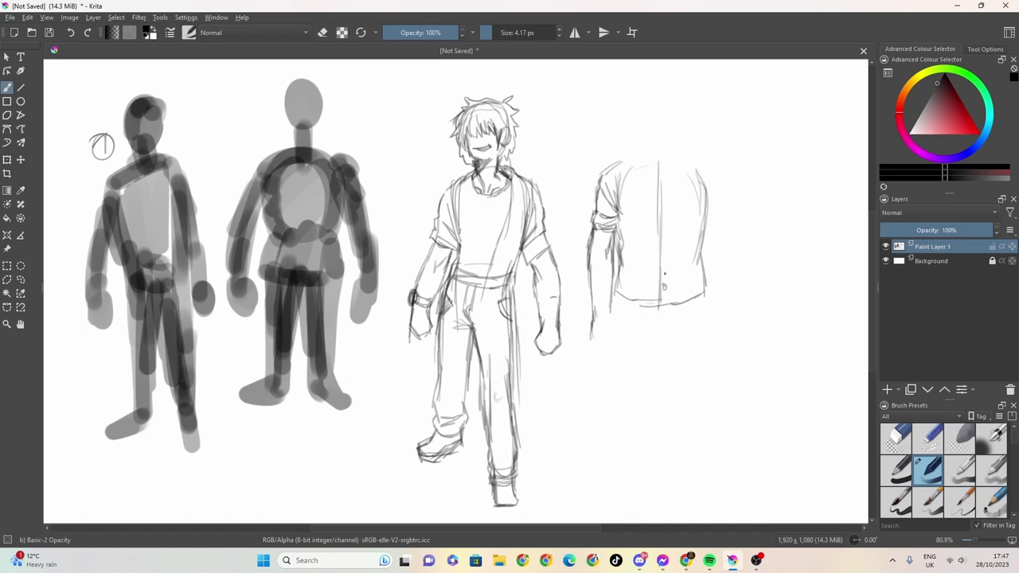
{"action": "mouse_move", "coordinate": [663, 270]}
{"action": "left_mouse_down"}
{"action": "mouse_move", "coordinate": [665, 178]}
{"action": "mouse_move", "coordinate": [628, 152]}
{"action": "mouse_move", "coordinate": [640, 145]}
{"action": "mouse_move", "coordinate": [685, 152]}
{"action": "mouse_move", "coordinate": [711, 173]}
{"action": "mouse_move", "coordinate": [725, 237]}
{"action": "mouse_move", "coordinate": [704, 231]}
{"action": "mouse_move", "coordinate": [722, 226]}
{"action": "mouse_move", "coordinate": [729, 237]}
{"action": "left_mouse_up"}
{"action": "mouse_move", "coordinate": [711, 184]}
{"action": "left_mouse_down"}
{"action": "mouse_move", "coordinate": [704, 231]}
{"action": "mouse_move", "coordinate": [715, 232]}
{"action": "left_mouse_up"}
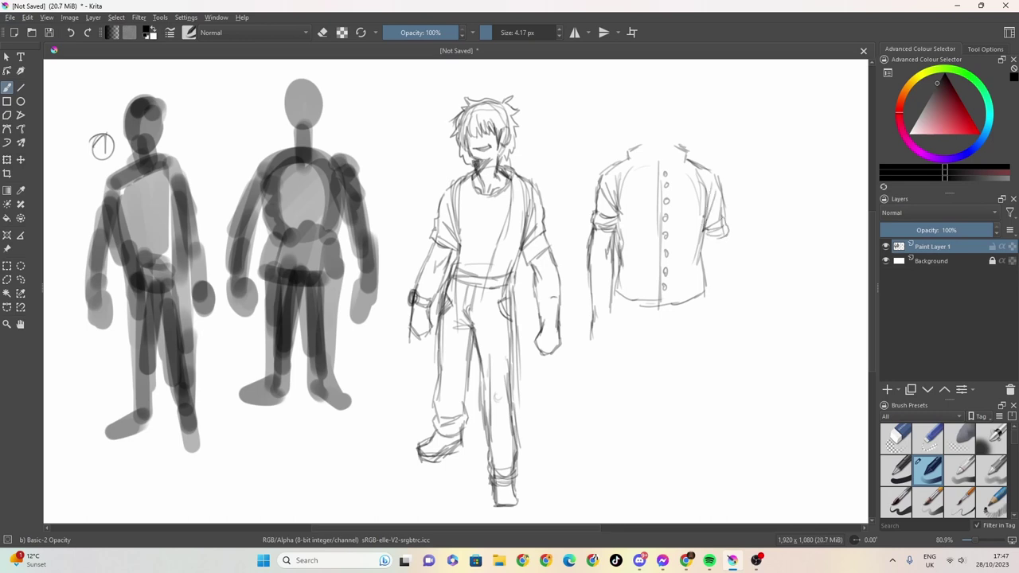
{"action": "left_click_drag", "start_coordinate": [628, 150], "coordinate": [636, 145]}
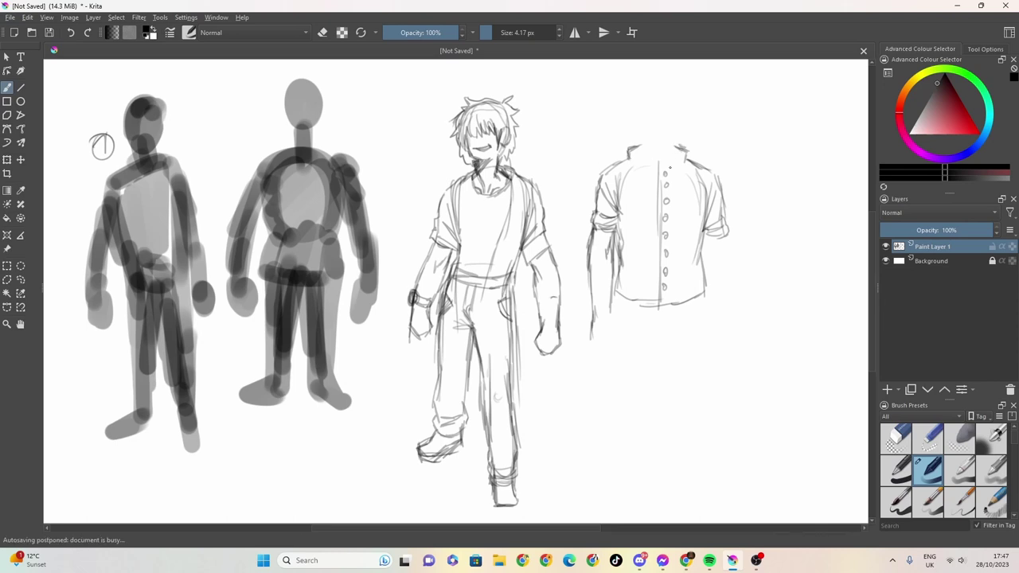
Step: Sketch the second line figure's first wide trouser leg with outer and inner edges and a rounded lower hem
{"action": "left_click_drag", "start_coordinate": [613, 291], "coordinate": [613, 352]}
{"action": "mouse_move", "coordinate": [612, 315]}
{"action": "left_mouse_down"}
{"action": "mouse_move", "coordinate": [613, 433]}
{"action": "mouse_move", "coordinate": [624, 465]}
{"action": "left_mouse_up"}
{"action": "mouse_move", "coordinate": [626, 371]}
{"action": "left_mouse_down"}
{"action": "mouse_move", "coordinate": [619, 461]}
{"action": "mouse_move", "coordinate": [640, 466]}
{"action": "left_mouse_up"}
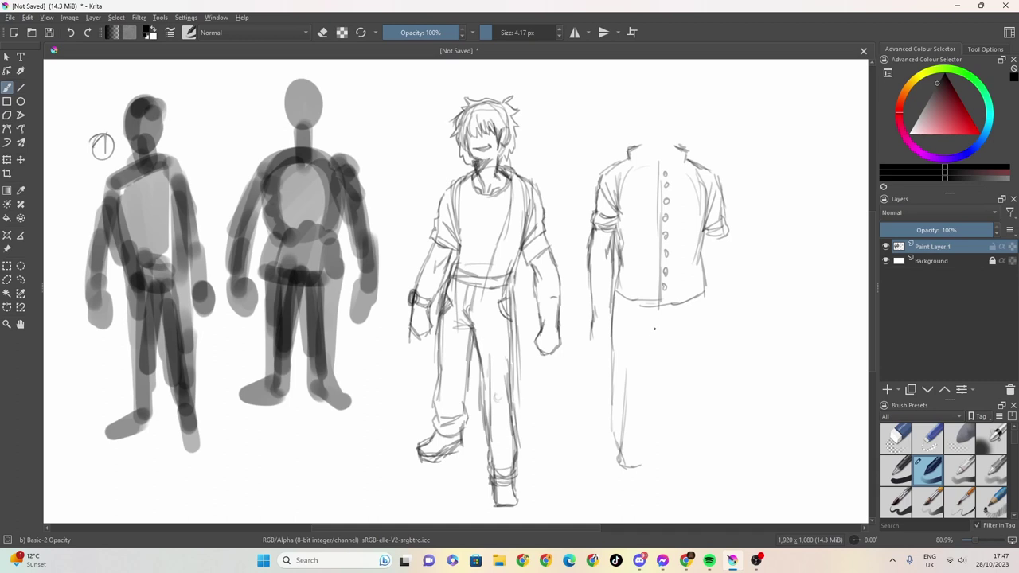
{"action": "mouse_move", "coordinate": [662, 333]}
{"action": "left_mouse_down"}
{"action": "mouse_move", "coordinate": [655, 398]}
{"action": "mouse_move", "coordinate": [668, 390]}
{"action": "left_mouse_up"}
{"action": "mouse_move", "coordinate": [664, 353]}
{"action": "left_mouse_down"}
{"action": "mouse_move", "coordinate": [669, 390]}
{"action": "mouse_move", "coordinate": [654, 455]}
{"action": "mouse_move", "coordinate": [640, 464]}
{"action": "left_mouse_up"}
Step: Sketch the second wide trouser leg beside the first, and add a fly and side pocket lines below the shirt hem
{"action": "left_click_drag", "start_coordinate": [663, 388], "coordinate": [681, 460]}
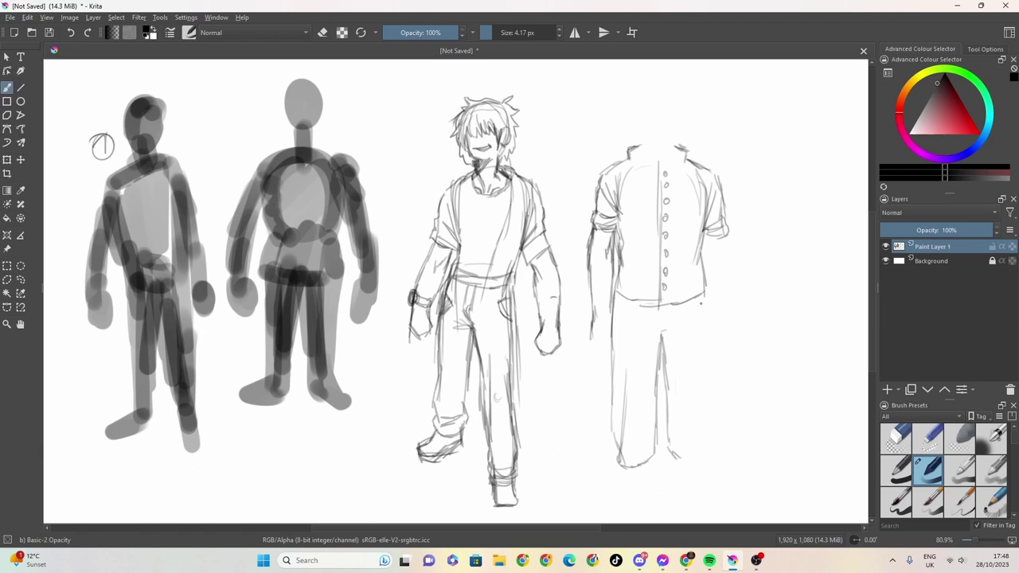
{"action": "left_click_drag", "start_coordinate": [701, 303], "coordinate": [704, 449]}
{"action": "mouse_move", "coordinate": [697, 377]}
{"action": "left_mouse_down"}
{"action": "mouse_move", "coordinate": [706, 450]}
{"action": "mouse_move", "coordinate": [686, 461]}
{"action": "mouse_move", "coordinate": [669, 449]}
{"action": "left_mouse_up"}
{"action": "left_click_drag", "start_coordinate": [658, 339], "coordinate": [669, 422]}
{"action": "mouse_move", "coordinate": [660, 304]}
{"action": "left_mouse_down"}
{"action": "mouse_move", "coordinate": [663, 341]}
{"action": "mouse_move", "coordinate": [667, 326]}
{"action": "left_mouse_up"}
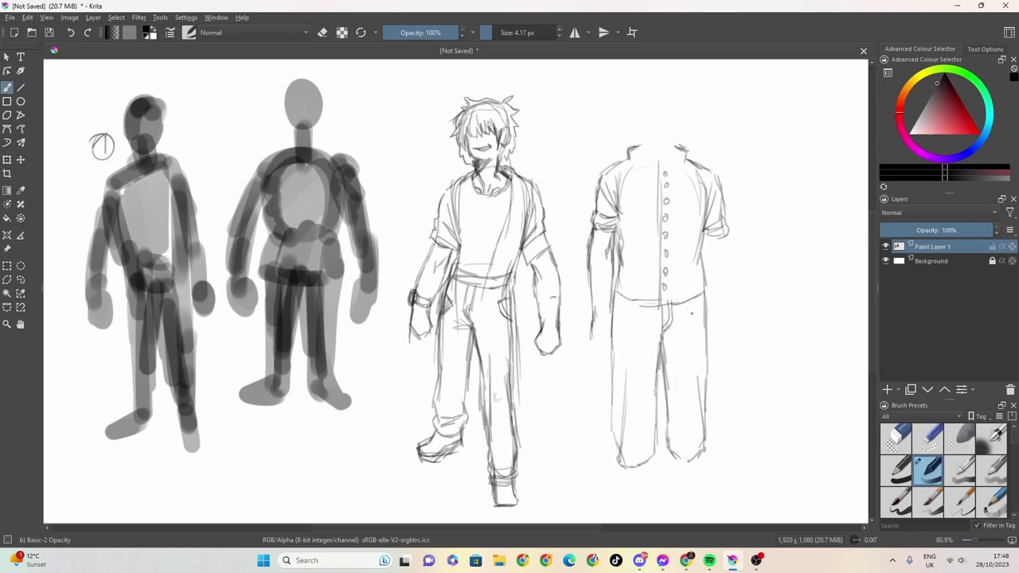
{"action": "left_click_drag", "start_coordinate": [614, 298], "coordinate": [611, 319]}
{"action": "left_click_drag", "start_coordinate": [697, 301], "coordinate": [705, 312]}
Step: Darken the second line figure's first forearm and draw its wrist and hand with curled fingers
{"action": "mouse_move", "coordinate": [596, 230]}
{"action": "left_mouse_down"}
{"action": "mouse_move", "coordinate": [590, 346]}
{"action": "mouse_move", "coordinate": [603, 319]}
{"action": "mouse_move", "coordinate": [608, 338]}
{"action": "mouse_move", "coordinate": [592, 350]}
{"action": "mouse_move", "coordinate": [610, 361]}
{"action": "mouse_move", "coordinate": [603, 357]}
{"action": "left_mouse_up"}
{"action": "left_click_drag", "start_coordinate": [604, 346], "coordinate": [609, 361]}
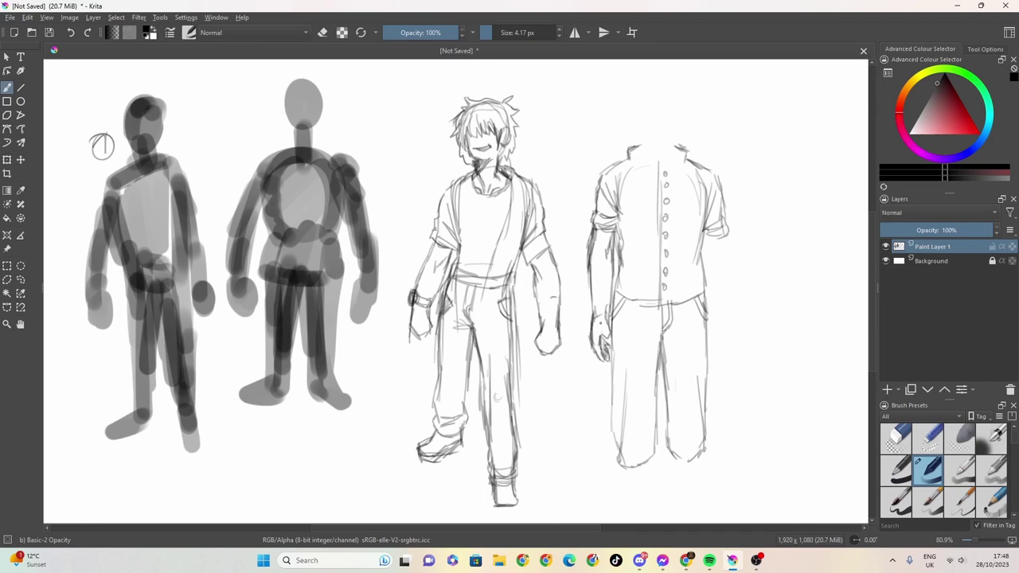
{"action": "left_click_drag", "start_coordinate": [606, 301], "coordinate": [608, 317]}
Step: Sketch the second line figure's other forearm below the open sleeve, ending in a hand beside the trousers
{"action": "mouse_move", "coordinate": [707, 237]}
{"action": "left_mouse_down"}
{"action": "mouse_move", "coordinate": [703, 258]}
{"action": "mouse_move", "coordinate": [724, 245]}
{"action": "mouse_move", "coordinate": [727, 253]}
{"action": "mouse_move", "coordinate": [706, 274]}
{"action": "mouse_move", "coordinate": [710, 296]}
{"action": "left_mouse_up"}
{"action": "mouse_move", "coordinate": [711, 260]}
{"action": "left_mouse_down"}
{"action": "mouse_move", "coordinate": [732, 280]}
{"action": "mouse_move", "coordinate": [734, 318]}
{"action": "left_mouse_up"}
{"action": "left_click_drag", "start_coordinate": [710, 286], "coordinate": [713, 307]}
{"action": "left_click_drag", "start_coordinate": [714, 307], "coordinate": [715, 329]}
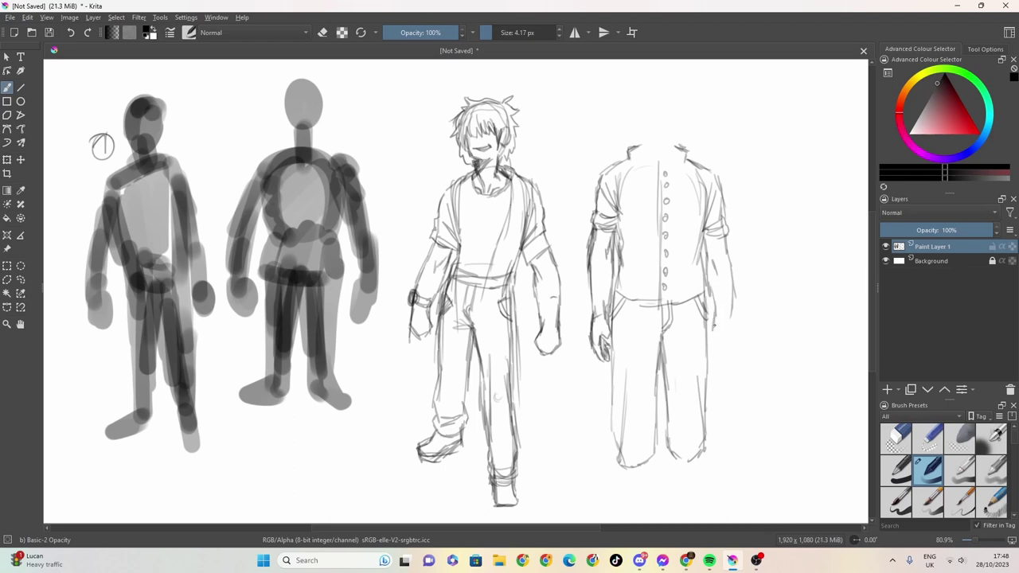
{"action": "mouse_move", "coordinate": [728, 264]}
{"action": "left_mouse_down"}
{"action": "mouse_move", "coordinate": [733, 333]}
{"action": "mouse_move", "coordinate": [727, 345]}
{"action": "mouse_move", "coordinate": [713, 334]}
{"action": "mouse_move", "coordinate": [710, 347]}
{"action": "mouse_move", "coordinate": [731, 339]}
{"action": "left_mouse_up"}
{"action": "left_click_drag", "start_coordinate": [716, 320], "coordinate": [710, 335]}
Step: Write a 2 beside the second silhouette and circled number labels beside both line figures' heads
{"action": "left_click_drag", "start_coordinate": [346, 105], "coordinate": [360, 118]}
{"action": "mouse_move", "coordinate": [443, 88]}
{"action": "left_mouse_down"}
{"action": "mouse_move", "coordinate": [446, 105]}
{"action": "mouse_move", "coordinate": [455, 91]}
{"action": "left_mouse_up"}
{"action": "mouse_move", "coordinate": [610, 113]}
{"action": "left_mouse_down"}
{"action": "mouse_move", "coordinate": [612, 124]}
{"action": "mouse_move", "coordinate": [615, 112]}
{"action": "left_mouse_up"}
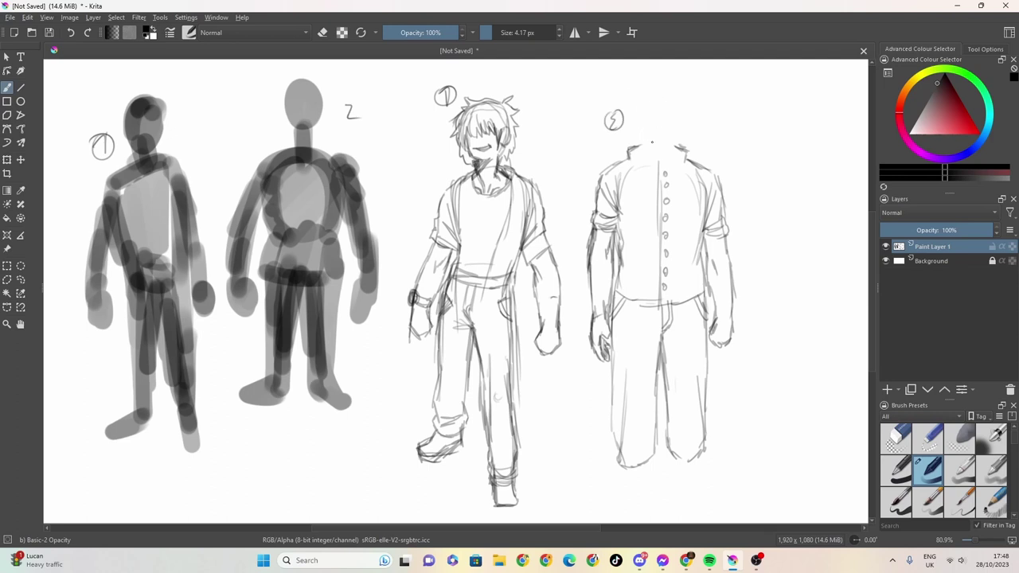
Step: Draw the second line figure's head outline, jaw, fringe and tied side locks above the collar
{"action": "mouse_move", "coordinate": [639, 147]}
{"action": "left_mouse_down"}
{"action": "mouse_move", "coordinate": [668, 143]}
{"action": "mouse_move", "coordinate": [650, 140]}
{"action": "mouse_move", "coordinate": [666, 137]}
{"action": "mouse_move", "coordinate": [639, 123]}
{"action": "mouse_move", "coordinate": [639, 90]}
{"action": "mouse_move", "coordinate": [635, 100]}
{"action": "mouse_move", "coordinate": [652, 82]}
{"action": "mouse_move", "coordinate": [675, 89]}
{"action": "left_mouse_up"}
{"action": "mouse_move", "coordinate": [678, 132]}
{"action": "left_mouse_down"}
{"action": "mouse_move", "coordinate": [666, 84]}
{"action": "mouse_move", "coordinate": [626, 104]}
{"action": "mouse_move", "coordinate": [640, 119]}
{"action": "mouse_move", "coordinate": [666, 111]}
{"action": "mouse_move", "coordinate": [668, 96]}
{"action": "mouse_move", "coordinate": [676, 139]}
{"action": "left_mouse_up"}
{"action": "mouse_move", "coordinate": [677, 132]}
{"action": "left_mouse_down"}
{"action": "mouse_move", "coordinate": [687, 137]}
{"action": "mouse_move", "coordinate": [683, 124]}
{"action": "mouse_move", "coordinate": [686, 135]}
{"action": "mouse_move", "coordinate": [641, 127]}
{"action": "mouse_move", "coordinate": [628, 138]}
{"action": "mouse_move", "coordinate": [637, 139]}
{"action": "mouse_move", "coordinate": [625, 85]}
{"action": "mouse_move", "coordinate": [637, 79]}
{"action": "mouse_move", "coordinate": [641, 108]}
{"action": "left_mouse_up"}
{"action": "left_click_drag", "start_coordinate": [644, 100], "coordinate": [633, 122]}
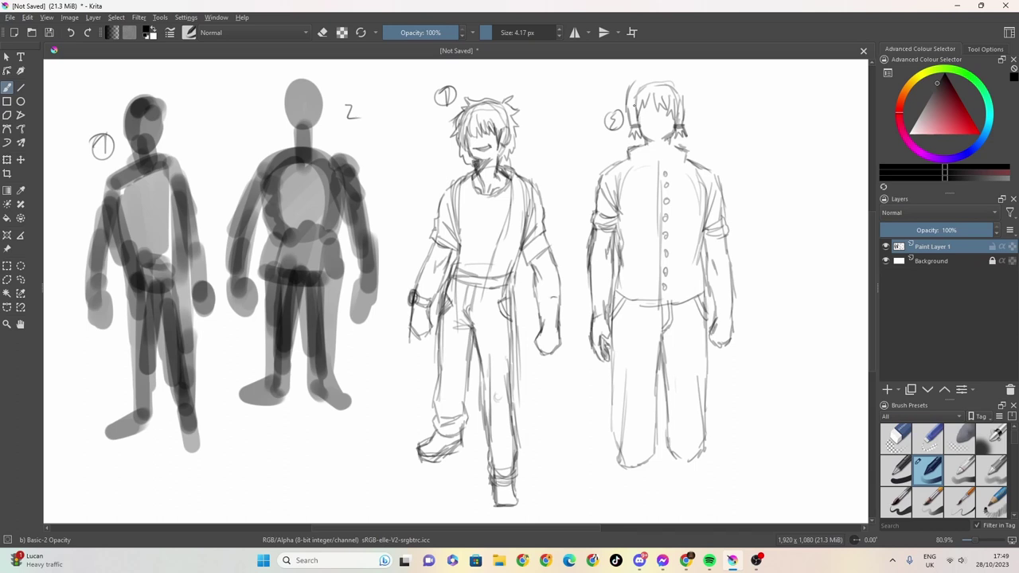
Step: Add spiky hair, eyes and a smiling mouth to the second line figure, and close its high collar with a button
{"action": "mouse_move", "coordinate": [635, 82]}
{"action": "left_mouse_down"}
{"action": "mouse_move", "coordinate": [685, 77]}
{"action": "mouse_move", "coordinate": [692, 94]}
{"action": "mouse_move", "coordinate": [681, 101]}
{"action": "mouse_move", "coordinate": [648, 73]}
{"action": "mouse_move", "coordinate": [619, 93]}
{"action": "mouse_move", "coordinate": [622, 110]}
{"action": "mouse_move", "coordinate": [670, 117]}
{"action": "left_mouse_up"}
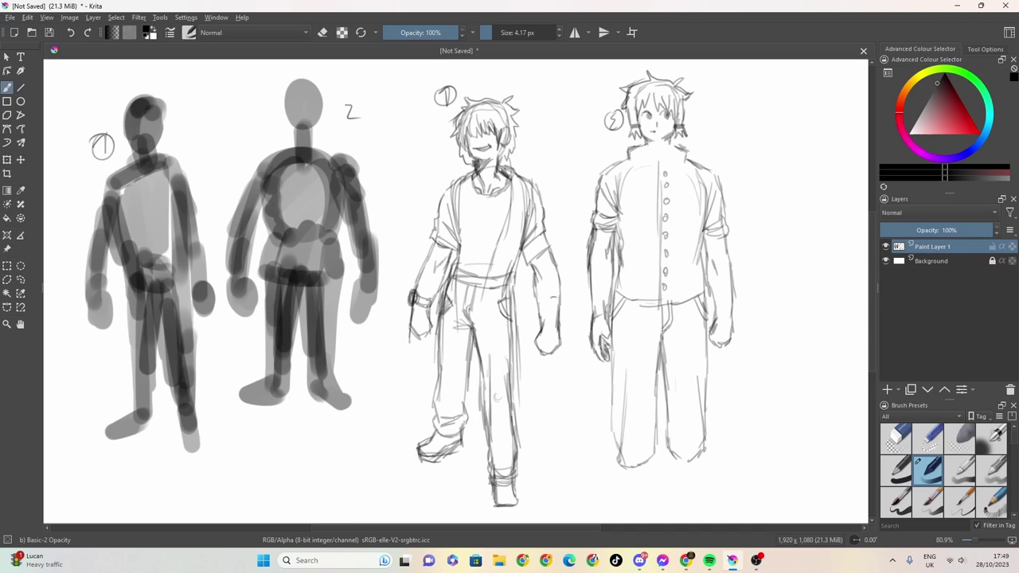
{"action": "left_click_drag", "start_coordinate": [654, 129], "coordinate": [666, 132]}
{"action": "left_click_drag", "start_coordinate": [668, 143], "coordinate": [677, 146]}
{"action": "mouse_move", "coordinate": [658, 151]}
{"action": "left_mouse_down"}
{"action": "mouse_move", "coordinate": [659, 162]}
{"action": "mouse_move", "coordinate": [672, 147]}
{"action": "mouse_move", "coordinate": [661, 148]}
{"action": "mouse_move", "coordinate": [672, 146]}
{"action": "mouse_move", "coordinate": [661, 167]}
{"action": "mouse_move", "coordinate": [666, 157]}
{"action": "left_mouse_up"}
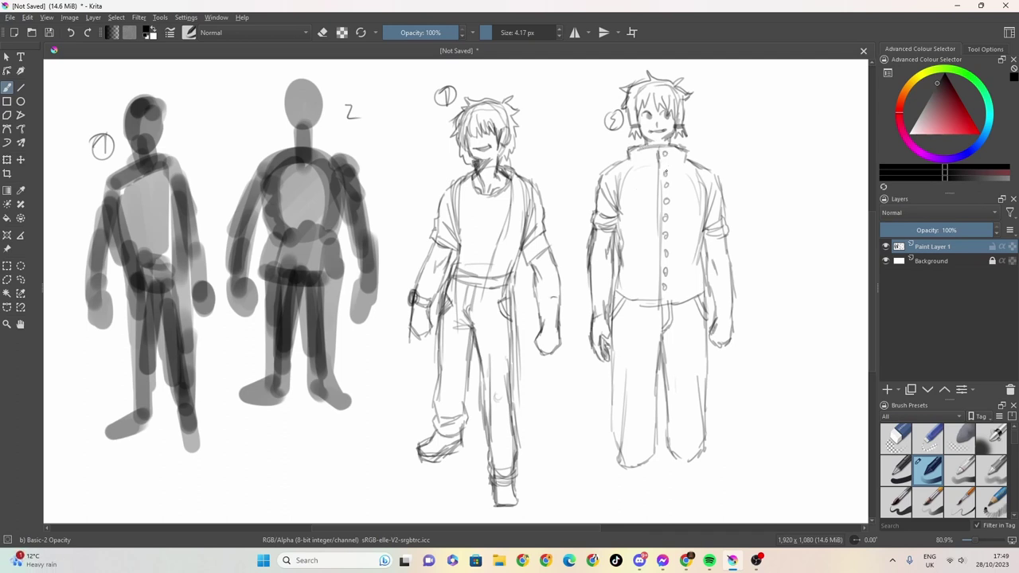
Step: Draw two boots pointing outward below the second line figure's trouser legs
{"action": "mouse_move", "coordinate": [625, 464]}
{"action": "left_mouse_down"}
{"action": "mouse_move", "coordinate": [605, 484]}
{"action": "mouse_move", "coordinate": [614, 487]}
{"action": "left_mouse_up"}
{"action": "left_click_drag", "start_coordinate": [620, 475], "coordinate": [611, 502]}
{"action": "mouse_move", "coordinate": [613, 487]}
{"action": "left_mouse_down"}
{"action": "mouse_move", "coordinate": [605, 497]}
{"action": "mouse_move", "coordinate": [624, 499]}
{"action": "left_mouse_up"}
{"action": "mouse_move", "coordinate": [645, 464]}
{"action": "left_mouse_down"}
{"action": "mouse_move", "coordinate": [620, 507]}
{"action": "mouse_move", "coordinate": [605, 500]}
{"action": "left_mouse_up"}
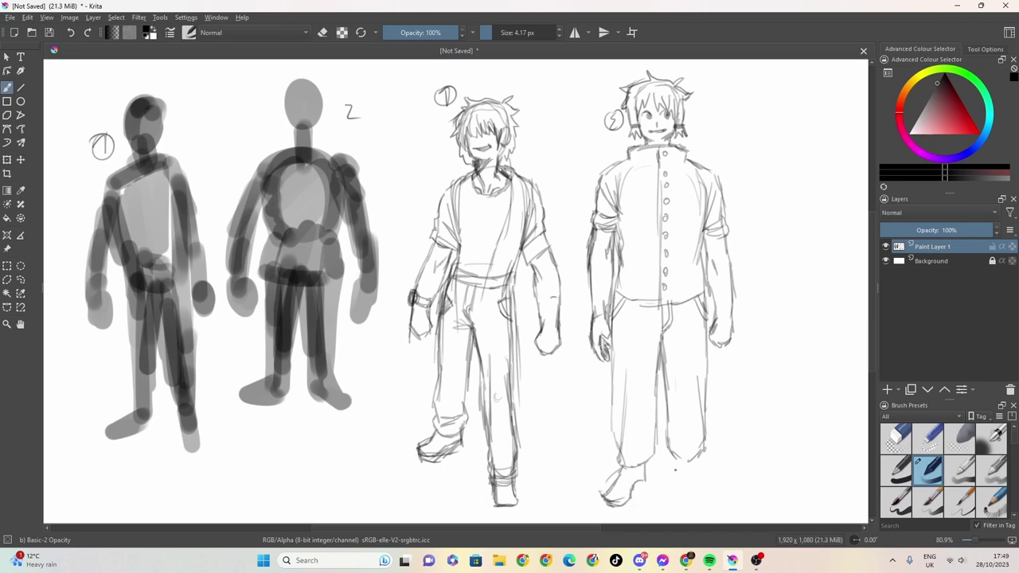
{"action": "left_click_drag", "start_coordinate": [669, 457], "coordinate": [691, 498]}
{"action": "mouse_move", "coordinate": [702, 457]}
{"action": "left_mouse_down"}
{"action": "mouse_move", "coordinate": [697, 474]}
{"action": "mouse_move", "coordinate": [712, 489]}
{"action": "mouse_move", "coordinate": [696, 503]}
{"action": "mouse_move", "coordinate": [685, 497]}
{"action": "mouse_move", "coordinate": [706, 495]}
{"action": "mouse_move", "coordinate": [698, 501]}
{"action": "left_mouse_up"}
{"action": "mouse_move", "coordinate": [601, 487]}
{"action": "left_mouse_down"}
{"action": "mouse_move", "coordinate": [612, 504]}
{"action": "mouse_move", "coordinate": [630, 500]}
{"action": "left_mouse_up"}
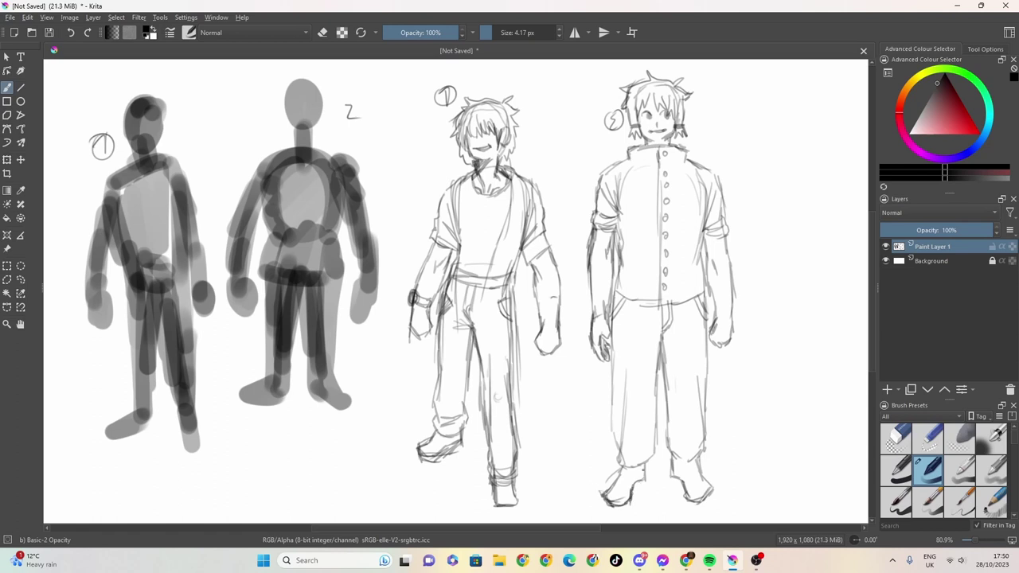
Step: Shade both of the second line figure's boots with parallel hatching strokes
{"action": "mouse_move", "coordinate": [643, 465]}
{"action": "left_mouse_down"}
{"action": "mouse_move", "coordinate": [644, 482]}
{"action": "mouse_move", "coordinate": [630, 489]}
{"action": "left_mouse_up"}
{"action": "left_click_drag", "start_coordinate": [643, 482], "coordinate": [624, 501]}
{"action": "left_click_drag", "start_coordinate": [617, 466], "coordinate": [607, 505]}
{"action": "left_click_drag", "start_coordinate": [618, 491], "coordinate": [612, 505]}
{"action": "mouse_move", "coordinate": [631, 468]}
{"action": "left_mouse_down"}
{"action": "mouse_move", "coordinate": [617, 499]}
{"action": "mouse_move", "coordinate": [635, 482]}
{"action": "left_mouse_up"}
{"action": "mouse_move", "coordinate": [647, 465]}
{"action": "left_mouse_down"}
{"action": "mouse_move", "coordinate": [641, 480]}
{"action": "mouse_move", "coordinate": [673, 478]}
{"action": "left_mouse_up"}
{"action": "left_click_drag", "start_coordinate": [681, 456], "coordinate": [678, 492]}
{"action": "left_click_drag", "start_coordinate": [693, 462], "coordinate": [688, 505]}
{"action": "left_click_drag", "start_coordinate": [699, 474], "coordinate": [696, 501]}
{"action": "left_click_drag", "start_coordinate": [710, 472], "coordinate": [702, 497]}
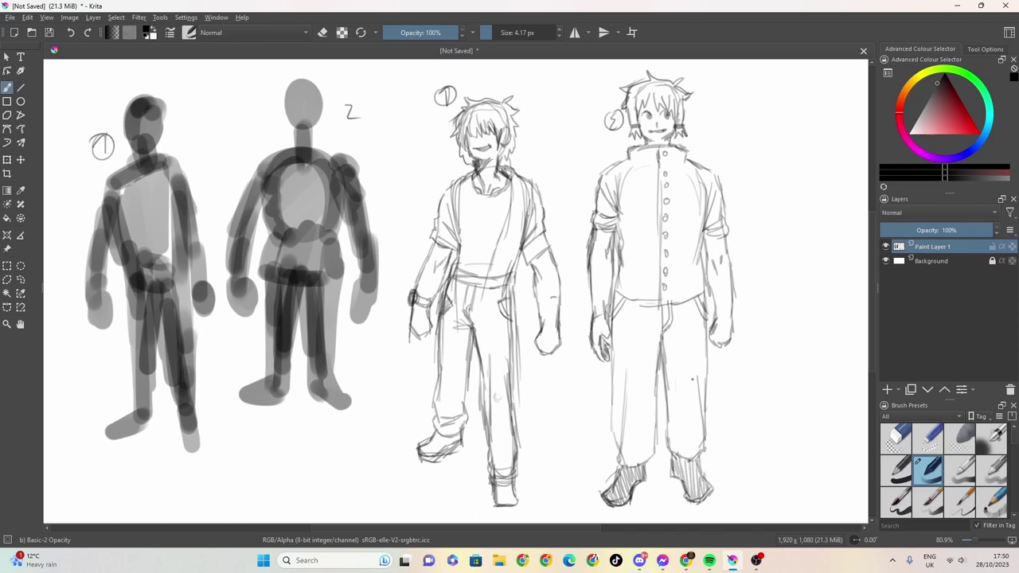
Step: Add creases to the second line figure's trouser leg, and darken the first line figure's shirt side, pocket and outer trouser edge
{"action": "left_click_drag", "start_coordinate": [691, 342], "coordinate": [697, 394]}
{"action": "mouse_move", "coordinate": [696, 358]}
{"action": "left_mouse_down"}
{"action": "mouse_move", "coordinate": [702, 417]}
{"action": "mouse_move", "coordinate": [701, 403]}
{"action": "left_mouse_up"}
{"action": "left_click_drag", "start_coordinate": [518, 233], "coordinate": [509, 282]}
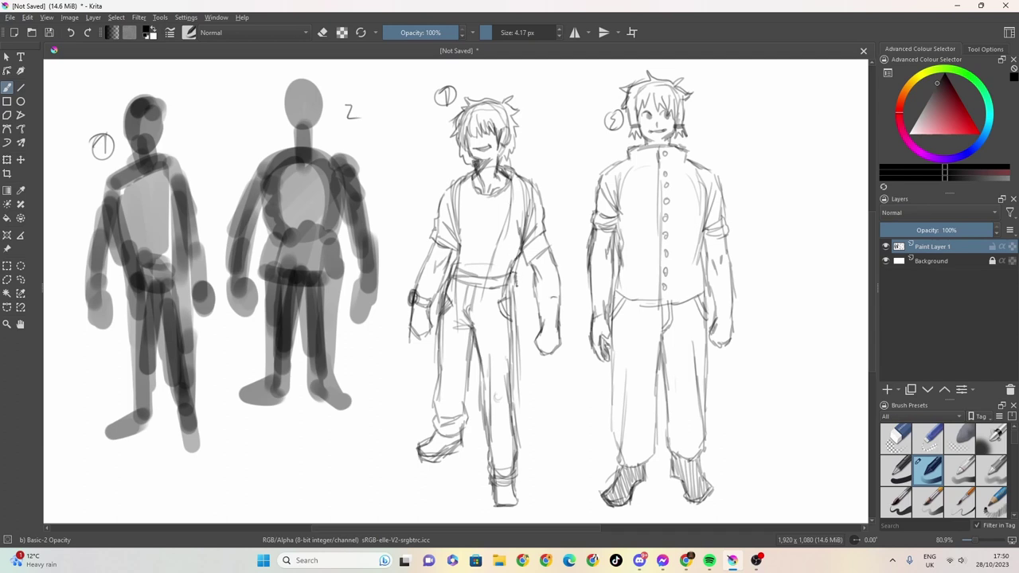
{"action": "mouse_move", "coordinate": [514, 275]}
{"action": "left_mouse_down"}
{"action": "mouse_move", "coordinate": [524, 253]}
{"action": "mouse_move", "coordinate": [507, 324]}
{"action": "mouse_move", "coordinate": [515, 411]}
{"action": "left_mouse_up"}
{"action": "left_click_drag", "start_coordinate": [514, 348], "coordinate": [513, 444]}
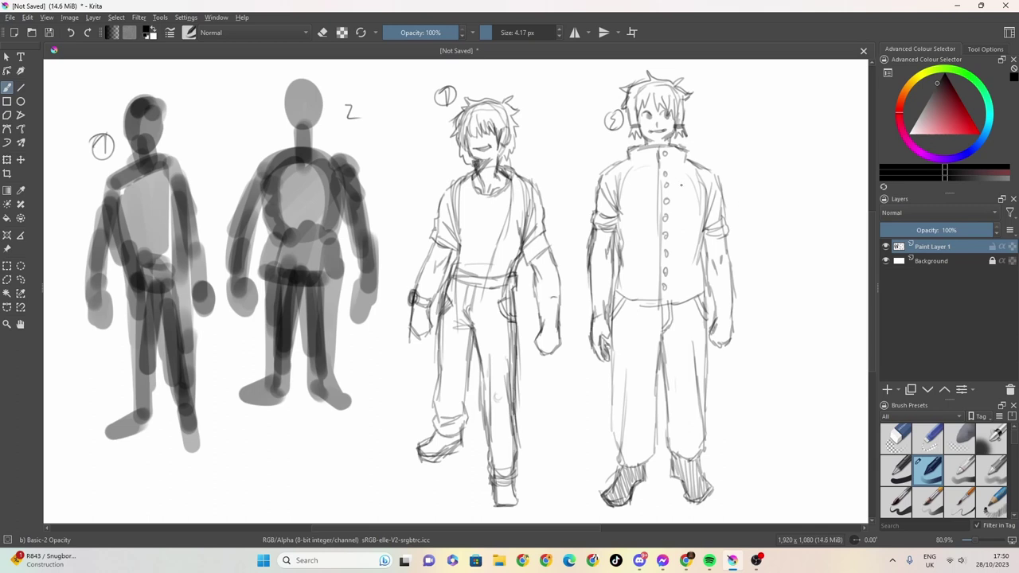
Step: Refine the second line figure's hand and shirt side, and add a curved line beneath its collar
{"action": "mouse_move", "coordinate": [732, 560]}
{"action": "mouse_move", "coordinate": [719, 304]}
{"action": "left_mouse_down"}
{"action": "mouse_move", "coordinate": [715, 317]}
{"action": "mouse_move", "coordinate": [731, 316]}
{"action": "left_mouse_up"}
{"action": "left_click_drag", "start_coordinate": [617, 239], "coordinate": [618, 294]}
{"action": "left_click_drag", "start_coordinate": [689, 160], "coordinate": [648, 158]}
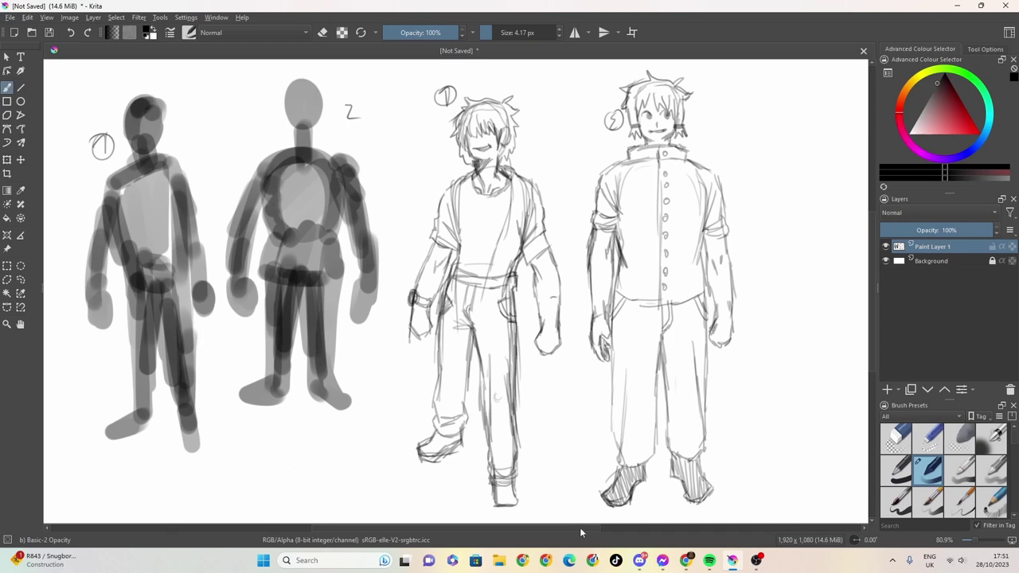
Step: Create a blank 1920 by 1080 px document at 300 pixels/inch, check the first drawing once more and return to the blank canvas
{"action": "left_click_drag", "start_coordinate": [580, 527], "coordinate": [602, 530]}
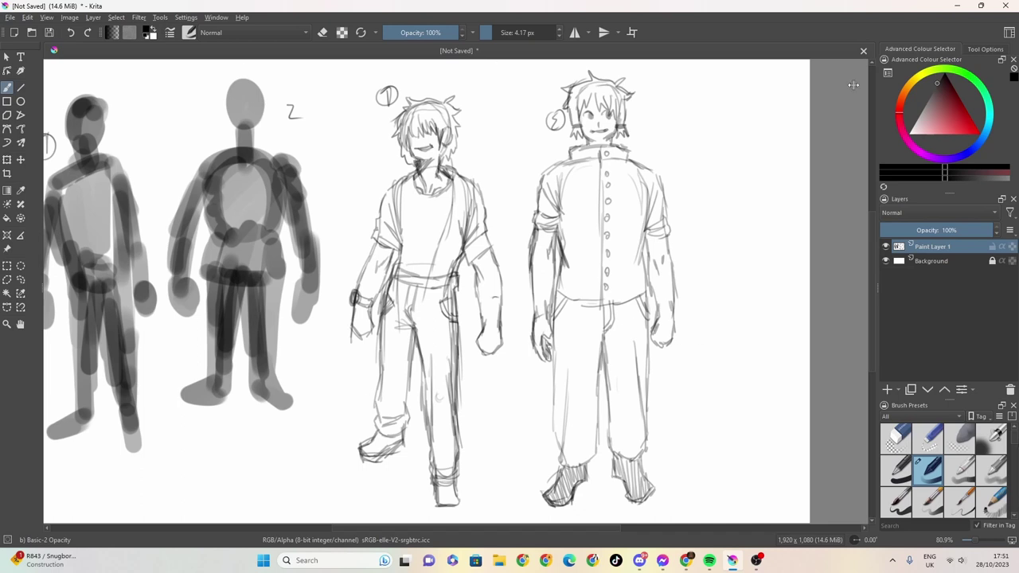
{"action": "left_click", "coordinate": [10, 17]}
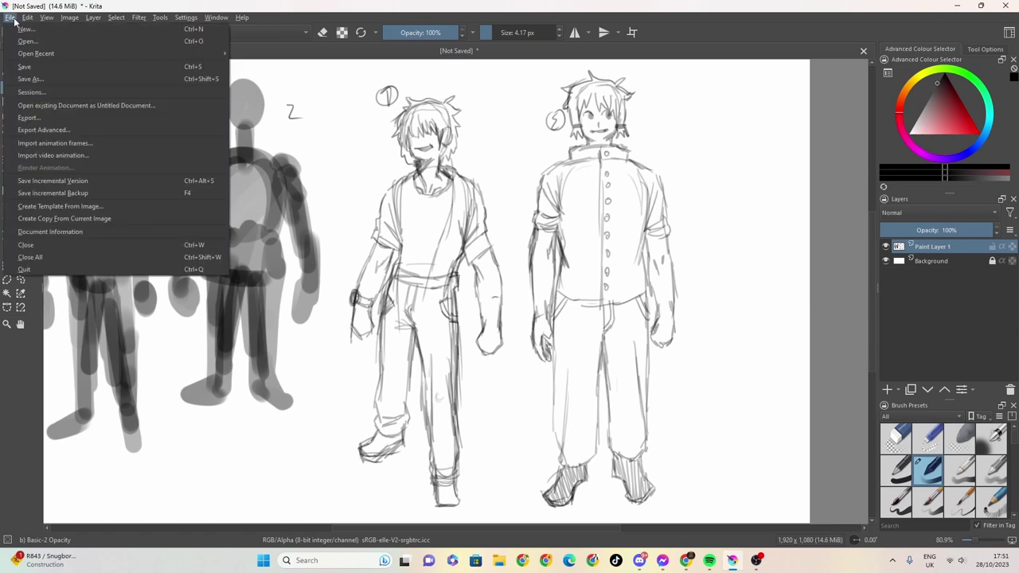
{"action": "left_click", "coordinate": [29, 37]}
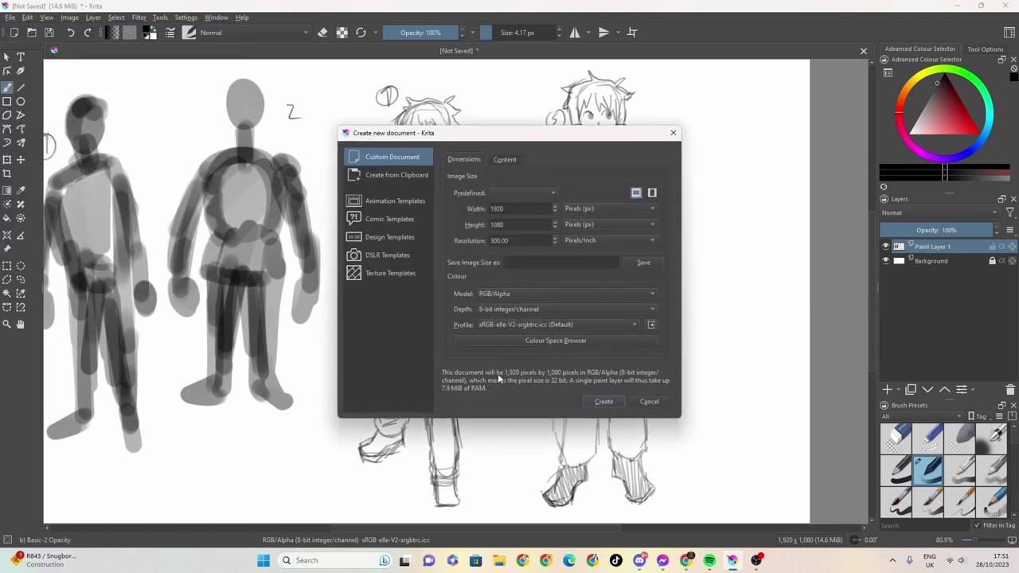
{"action": "left_click", "coordinate": [593, 401]}
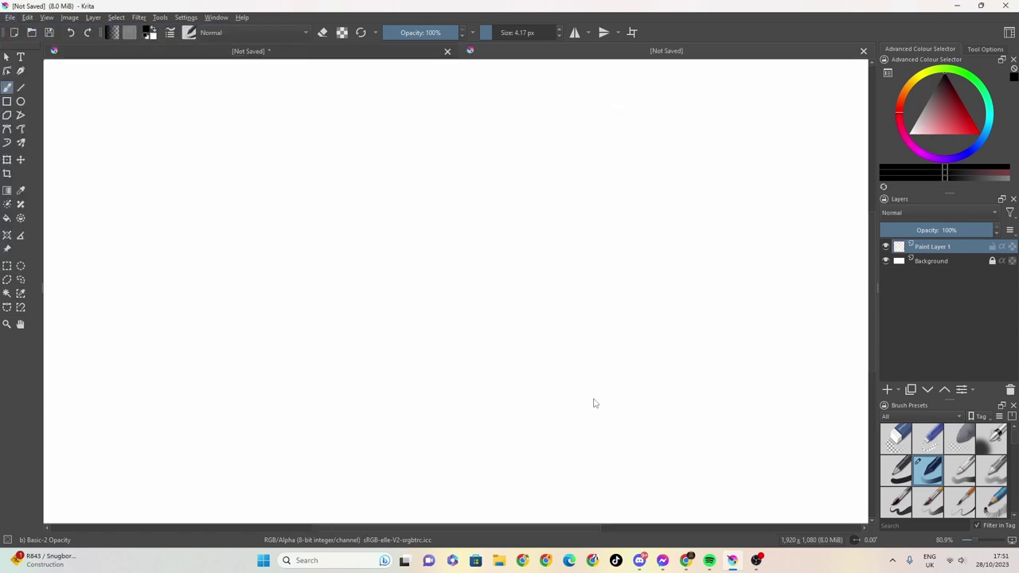
{"action": "left_click", "coordinate": [257, 54]}
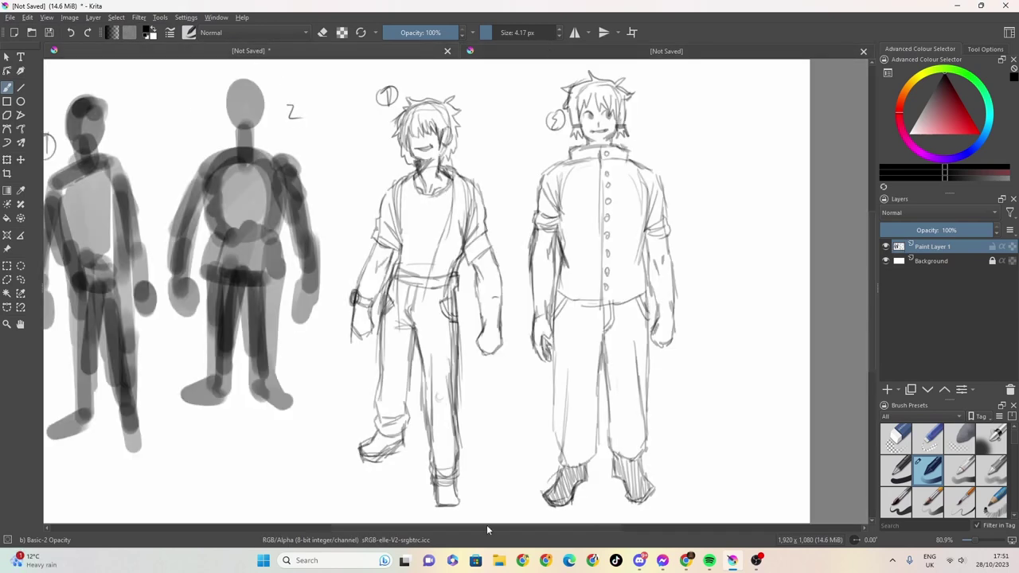
{"action": "left_click", "coordinate": [495, 62]}
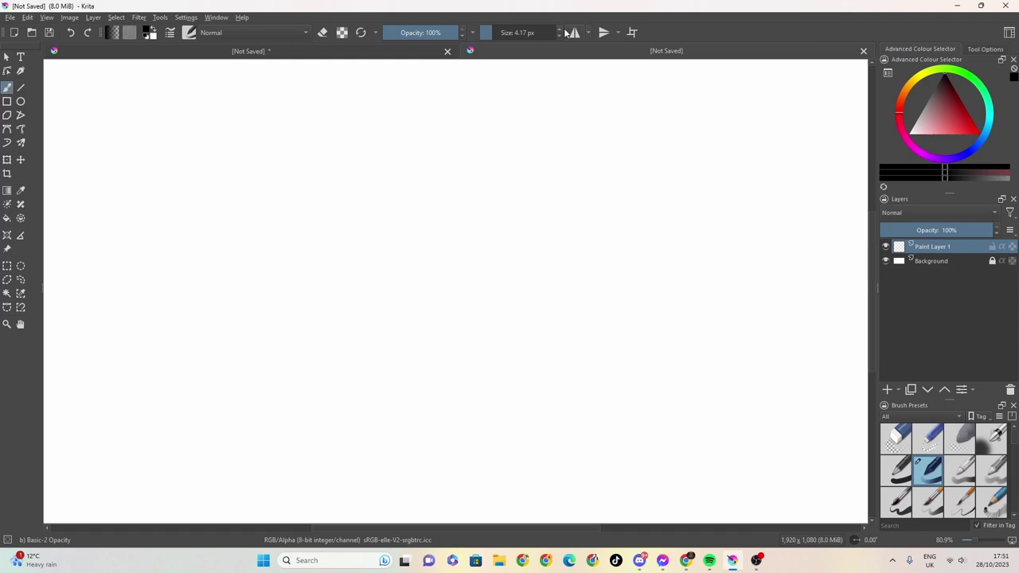
Step: Set the brush size to 37.83 px and block in a new silhouette's curved torso, hips and first upper leg
{"action": "left_click", "coordinate": [517, 33]}
{"action": "left_click", "coordinate": [184, 198]}
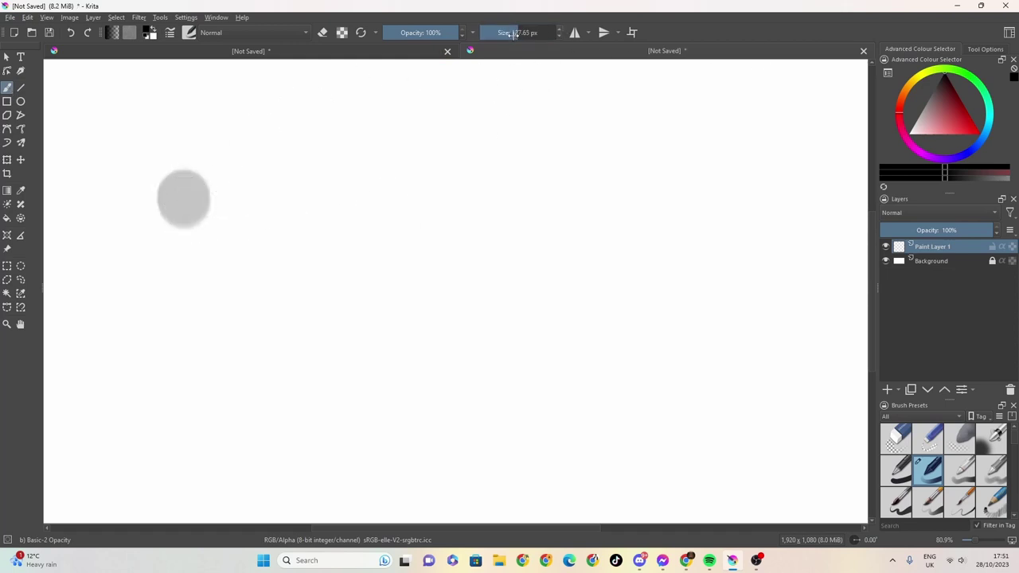
{"action": "left_click_drag", "start_coordinate": [514, 33], "coordinate": [493, 36]}
{"action": "mouse_move", "coordinate": [166, 207]}
{"action": "left_mouse_down"}
{"action": "mouse_move", "coordinate": [207, 252]}
{"action": "mouse_move", "coordinate": [222, 227]}
{"action": "mouse_move", "coordinate": [214, 174]}
{"action": "mouse_move", "coordinate": [188, 171]}
{"action": "mouse_move", "coordinate": [169, 193]}
{"action": "mouse_move", "coordinate": [168, 204]}
{"action": "mouse_move", "coordinate": [211, 185]}
{"action": "mouse_move", "coordinate": [224, 194]}
{"action": "mouse_move", "coordinate": [222, 243]}
{"action": "mouse_move", "coordinate": [193, 195]}
{"action": "mouse_move", "coordinate": [199, 265]}
{"action": "mouse_move", "coordinate": [217, 233]}
{"action": "mouse_move", "coordinate": [192, 184]}
{"action": "mouse_move", "coordinate": [169, 327]}
{"action": "left_mouse_up"}
{"action": "mouse_move", "coordinate": [228, 248]}
{"action": "left_mouse_down"}
{"action": "mouse_move", "coordinate": [227, 329]}
{"action": "mouse_move", "coordinate": [226, 296]}
{"action": "mouse_move", "coordinate": [191, 289]}
{"action": "mouse_move", "coordinate": [188, 275]}
{"action": "mouse_move", "coordinate": [201, 289]}
{"action": "mouse_move", "coordinate": [184, 332]}
{"action": "left_mouse_up"}
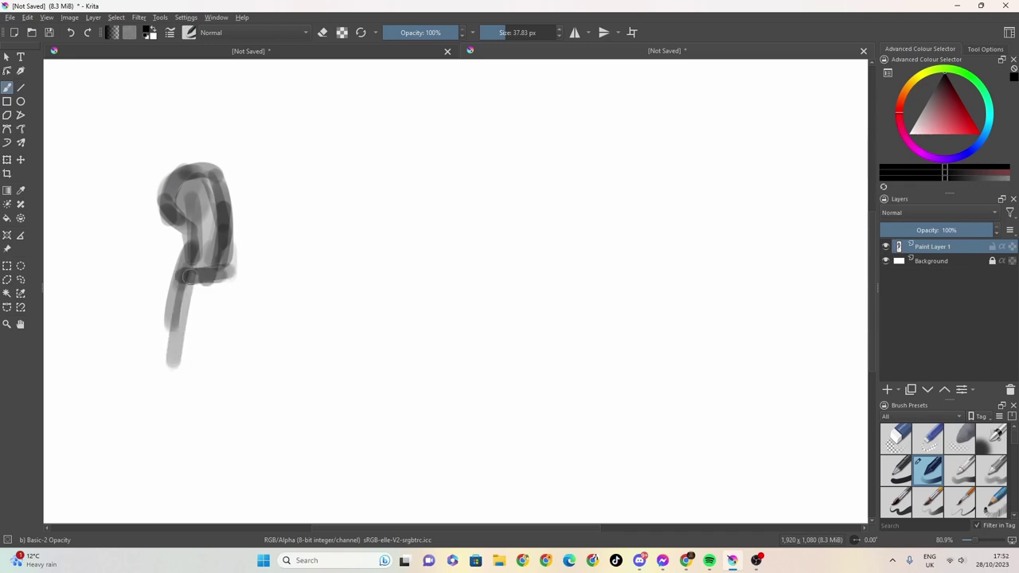
Step: Block in the silhouette's pelvis and second leg, and add shins and feet to both legs in a wide stance
{"action": "mouse_move", "coordinate": [185, 282]}
{"action": "left_mouse_down"}
{"action": "mouse_move", "coordinate": [221, 281]}
{"action": "mouse_move", "coordinate": [233, 258]}
{"action": "mouse_move", "coordinate": [242, 356]}
{"action": "left_mouse_up"}
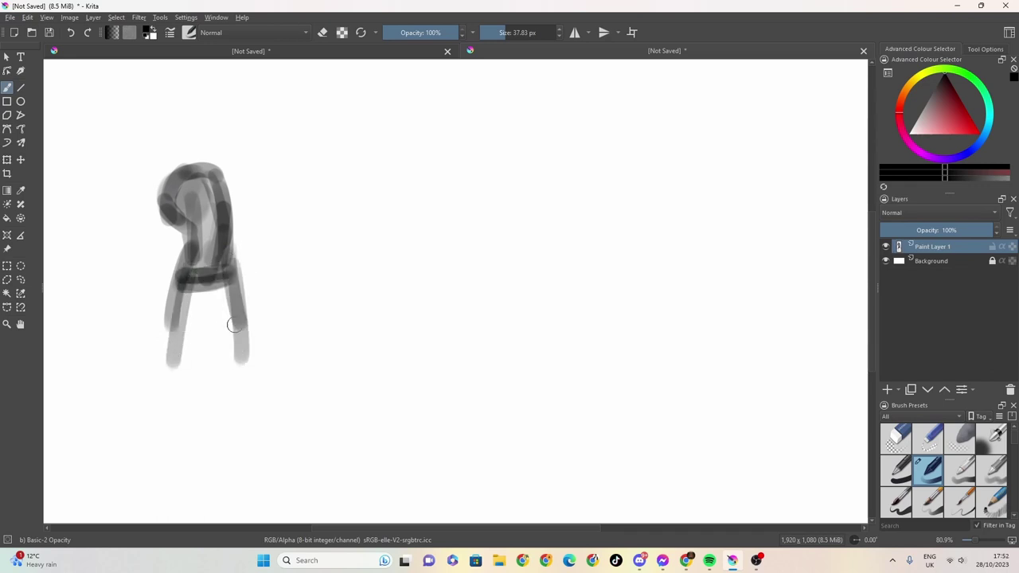
{"action": "left_click_drag", "start_coordinate": [231, 287], "coordinate": [265, 387]}
{"action": "mouse_move", "coordinate": [249, 336]}
{"action": "left_mouse_down"}
{"action": "mouse_move", "coordinate": [264, 404]}
{"action": "mouse_move", "coordinate": [246, 422]}
{"action": "left_mouse_up"}
{"action": "mouse_move", "coordinate": [171, 327]}
{"action": "left_mouse_down"}
{"action": "mouse_move", "coordinate": [175, 394]}
{"action": "mouse_move", "coordinate": [167, 412]}
{"action": "mouse_move", "coordinate": [149, 417]}
{"action": "mouse_move", "coordinate": [174, 390]}
{"action": "mouse_move", "coordinate": [171, 409]}
{"action": "left_mouse_up"}
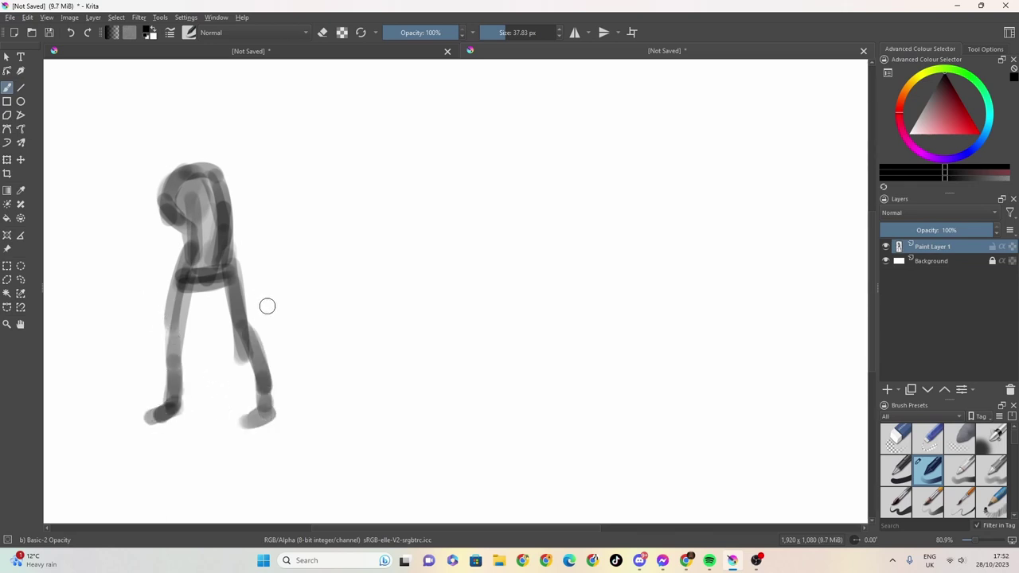
Step: Undo the first leg's last lower-leg and foot strokes, and repaint them with the foot angled inward
{"action": "key", "text": "ctrl+z"}
{"action": "key", "text": "ctrl+z"}
{"action": "key", "text": "ctrl+z"}
{"action": "key", "text": "ctrl+z"}
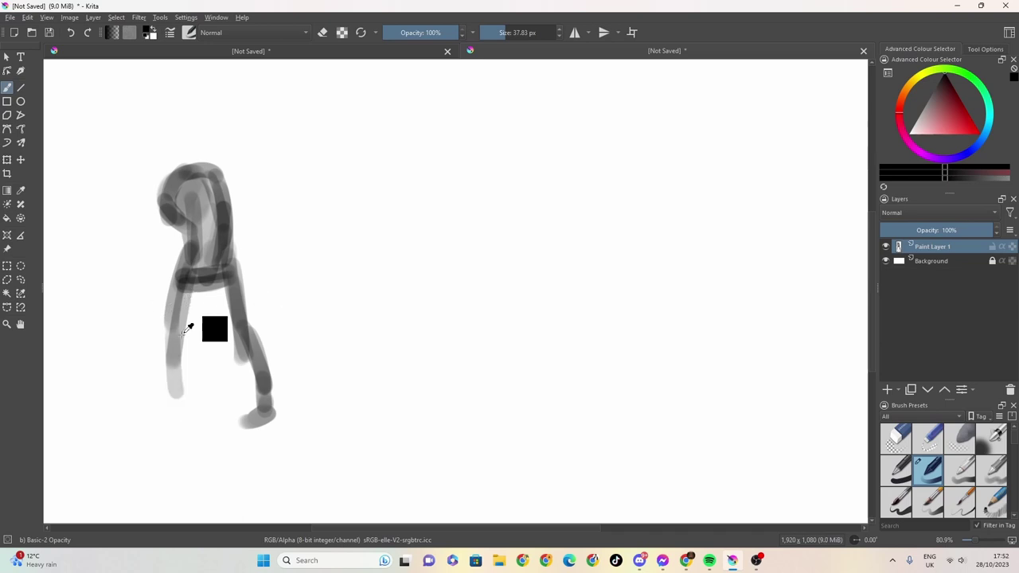
{"action": "mouse_move", "coordinate": [174, 380]}
{"action": "left_mouse_down"}
{"action": "mouse_move", "coordinate": [175, 411]}
{"action": "mouse_move", "coordinate": [204, 435]}
{"action": "mouse_move", "coordinate": [179, 405]}
{"action": "mouse_move", "coordinate": [174, 378]}
{"action": "left_mouse_up"}
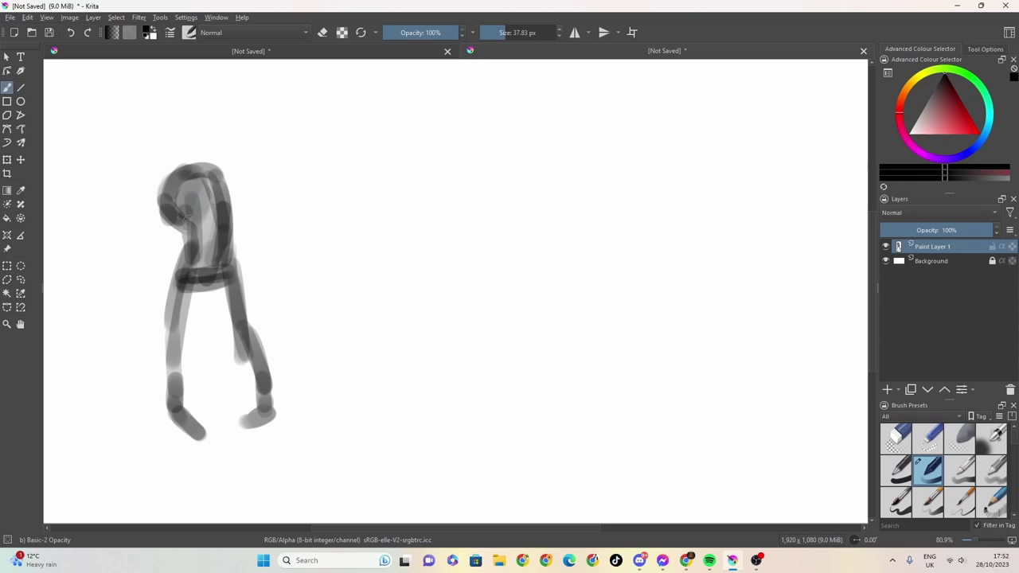
Step: Undo the last overlapping strokes on the silhouette's torso, first shin and foot
{"action": "key", "text": "ctrl+z"}
{"action": "key", "text": "ctrl+z"}
{"action": "key", "text": "ctrl+z"}
{"action": "key", "text": "ctrl+z"}
{"action": "key", "text": "ctrl+z"}
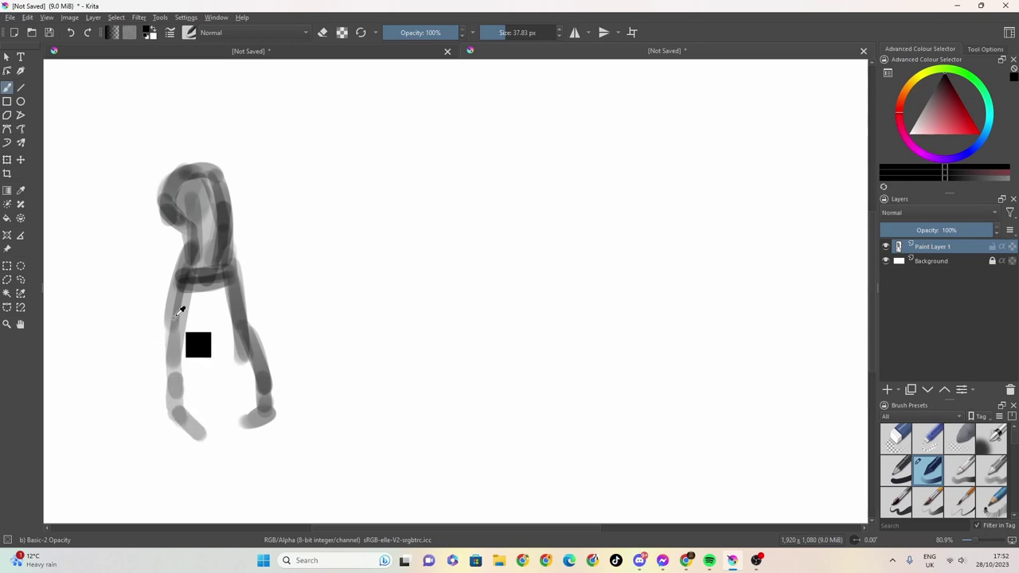
Step: Undo the silhouette's lower-leg and foot strokes, then repaint and thicken both legs in a wide stance with feet
{"action": "key", "text": "ctrl+z"}
{"action": "key", "text": "ctrl+z"}
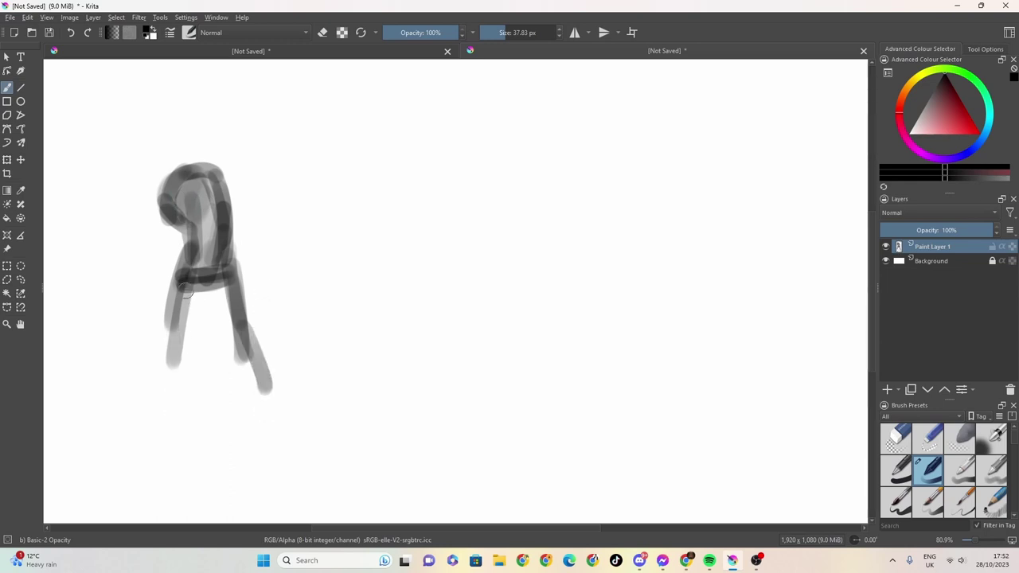
{"action": "mouse_move", "coordinate": [188, 293]}
{"action": "left_mouse_down"}
{"action": "mouse_move", "coordinate": [187, 404]}
{"action": "mouse_move", "coordinate": [157, 421]}
{"action": "left_mouse_up"}
{"action": "mouse_move", "coordinate": [230, 271]}
{"action": "left_mouse_down"}
{"action": "mouse_move", "coordinate": [273, 422]}
{"action": "mouse_move", "coordinate": [266, 409]}
{"action": "mouse_move", "coordinate": [269, 460]}
{"action": "left_mouse_up"}
{"action": "left_click_drag", "start_coordinate": [185, 404], "coordinate": [193, 370]}
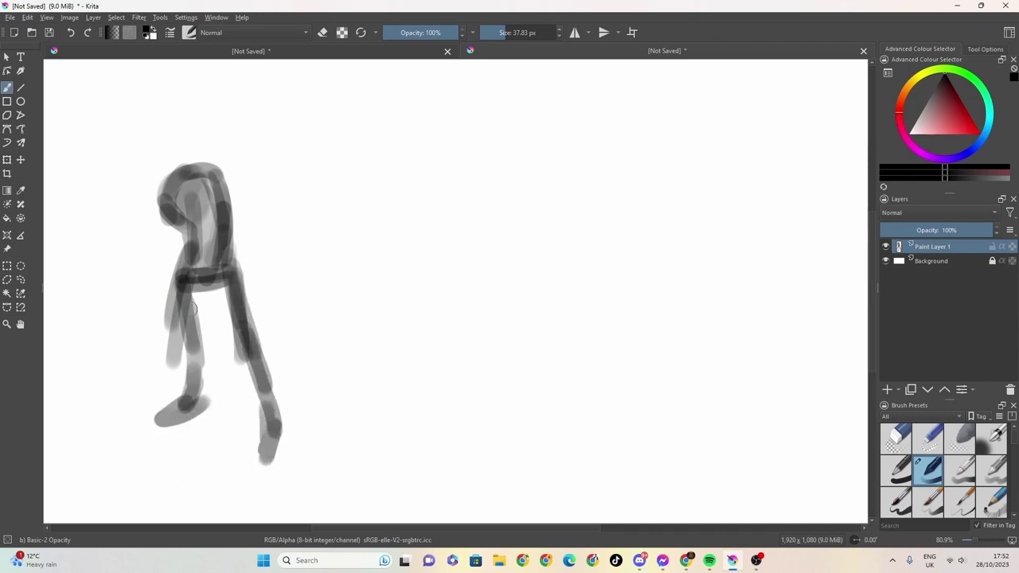
{"action": "mouse_move", "coordinate": [187, 273]}
{"action": "left_mouse_down"}
{"action": "mouse_move", "coordinate": [196, 319]}
{"action": "mouse_move", "coordinate": [204, 275]}
{"action": "mouse_move", "coordinate": [185, 368]}
{"action": "mouse_move", "coordinate": [190, 321]}
{"action": "mouse_move", "coordinate": [192, 390]}
{"action": "mouse_move", "coordinate": [177, 412]}
{"action": "mouse_move", "coordinate": [192, 415]}
{"action": "mouse_move", "coordinate": [199, 338]}
{"action": "left_mouse_up"}
{"action": "mouse_move", "coordinate": [221, 292]}
{"action": "left_mouse_down"}
{"action": "mouse_move", "coordinate": [262, 398]}
{"action": "mouse_move", "coordinate": [259, 462]}
{"action": "mouse_move", "coordinate": [271, 409]}
{"action": "mouse_move", "coordinate": [246, 309]}
{"action": "mouse_move", "coordinate": [215, 303]}
{"action": "mouse_move", "coordinate": [201, 374]}
{"action": "mouse_move", "coordinate": [171, 420]}
{"action": "left_mouse_up"}
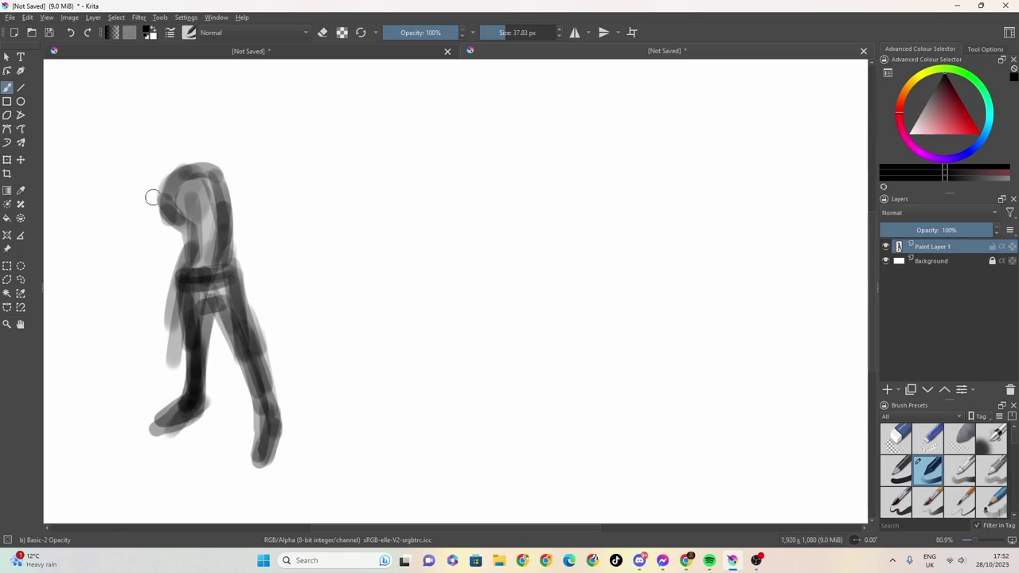
Step: Paint a short S-shaped stroke and a faint dab on the empty canvas beside the silhouette
{"action": "mouse_move", "coordinate": [344, 158]}
{"action": "left_mouse_down"}
{"action": "mouse_move", "coordinate": [380, 216]}
{"action": "mouse_move", "coordinate": [386, 263]}
{"action": "left_mouse_up"}
{"action": "left_click_drag", "start_coordinate": [398, 169], "coordinate": [401, 193]}
{"action": "left_click_drag", "start_coordinate": [341, 156], "coordinate": [349, 171]}
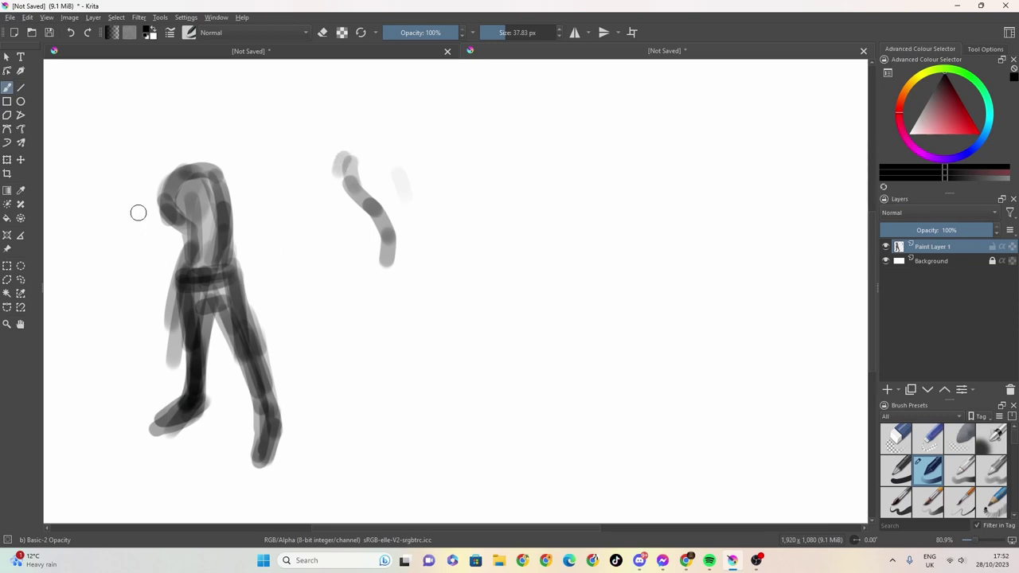
Step: Add a hanging front arm, a forward-leaning head and a neck to the first silhouette, and thicken its back
{"action": "left_click_drag", "start_coordinate": [155, 195], "coordinate": [144, 288]}
{"action": "left_click_drag", "start_coordinate": [150, 208], "coordinate": [128, 338]}
{"action": "left_click_drag", "start_coordinate": [214, 183], "coordinate": [205, 344]}
{"action": "left_click_drag", "start_coordinate": [142, 289], "coordinate": [148, 317]}
{"action": "mouse_move", "coordinate": [154, 125]}
{"action": "left_mouse_down"}
{"action": "mouse_move", "coordinate": [157, 145]}
{"action": "mouse_move", "coordinate": [137, 162]}
{"action": "mouse_move", "coordinate": [162, 143]}
{"action": "mouse_move", "coordinate": [178, 170]}
{"action": "mouse_move", "coordinate": [145, 169]}
{"action": "mouse_move", "coordinate": [140, 129]}
{"action": "mouse_move", "coordinate": [183, 176]}
{"action": "mouse_move", "coordinate": [211, 166]}
{"action": "mouse_move", "coordinate": [239, 223]}
{"action": "mouse_move", "coordinate": [235, 271]}
{"action": "left_mouse_up"}
{"action": "mouse_move", "coordinate": [168, 174]}
{"action": "left_mouse_down"}
{"action": "mouse_move", "coordinate": [137, 288]}
{"action": "mouse_move", "coordinate": [145, 348]}
{"action": "left_mouse_up"}
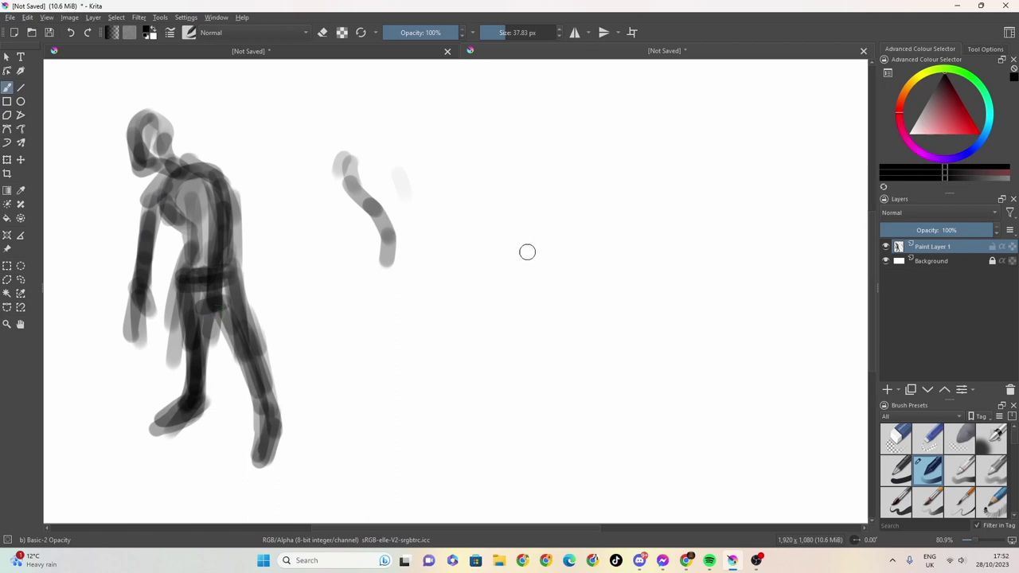
Step: Block in a second silhouette beside the first, with a hunched torso and both legs in a stride
{"action": "mouse_move", "coordinate": [411, 175]}
{"action": "left_mouse_down"}
{"action": "mouse_move", "coordinate": [457, 248]}
{"action": "mouse_move", "coordinate": [499, 230]}
{"action": "mouse_move", "coordinate": [437, 162]}
{"action": "mouse_move", "coordinate": [416, 227]}
{"action": "mouse_move", "coordinate": [414, 280]}
{"action": "left_mouse_up"}
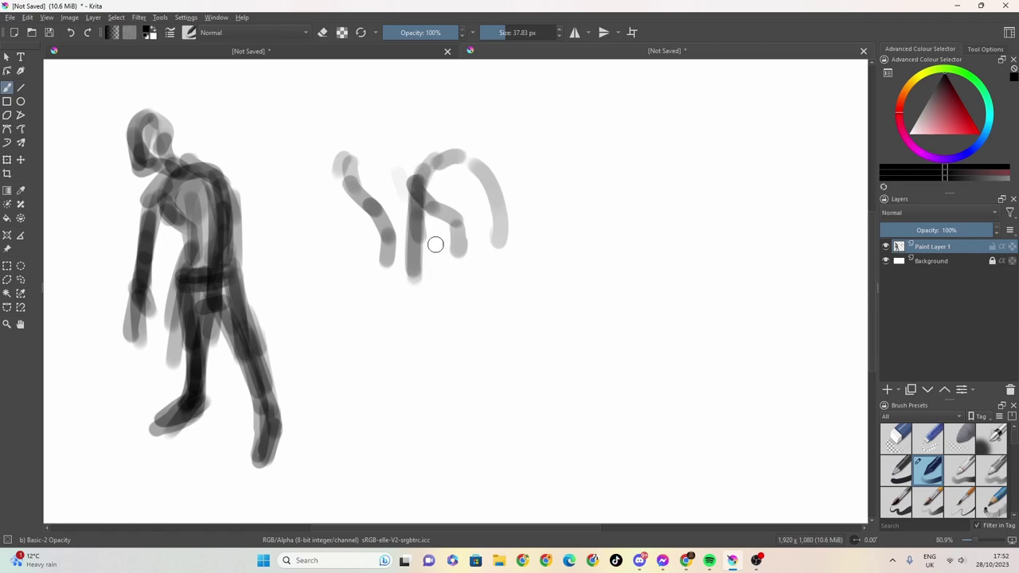
{"action": "mouse_move", "coordinate": [476, 168]}
{"action": "left_mouse_down"}
{"action": "mouse_move", "coordinate": [504, 242]}
{"action": "mouse_move", "coordinate": [490, 249]}
{"action": "mouse_move", "coordinate": [498, 263]}
{"action": "mouse_move", "coordinate": [457, 297]}
{"action": "mouse_move", "coordinate": [474, 356]}
{"action": "mouse_move", "coordinate": [455, 416]}
{"action": "left_mouse_up"}
{"action": "mouse_move", "coordinate": [498, 269]}
{"action": "left_mouse_down"}
{"action": "mouse_move", "coordinate": [547, 374]}
{"action": "mouse_move", "coordinate": [547, 438]}
{"action": "left_mouse_up"}
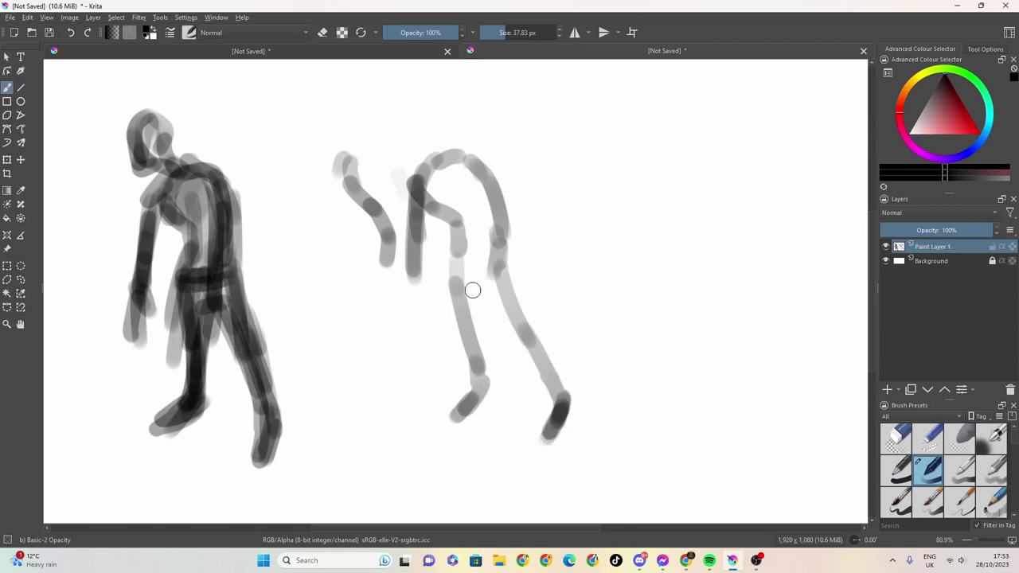
Step: Fill in the second silhouette's chest and waist, and add two hanging arms, undoing misplaced strokes
{"action": "left_click_drag", "start_coordinate": [460, 285], "coordinate": [509, 279]}
{"action": "mouse_move", "coordinate": [455, 215]}
{"action": "left_mouse_down"}
{"action": "mouse_move", "coordinate": [463, 283]}
{"action": "mouse_move", "coordinate": [476, 245]}
{"action": "mouse_move", "coordinate": [455, 283]}
{"action": "mouse_move", "coordinate": [444, 270]}
{"action": "mouse_move", "coordinate": [501, 272]}
{"action": "mouse_move", "coordinate": [483, 185]}
{"action": "mouse_move", "coordinate": [450, 211]}
{"action": "mouse_move", "coordinate": [422, 187]}
{"action": "mouse_move", "coordinate": [409, 243]}
{"action": "mouse_move", "coordinate": [413, 302]}
{"action": "mouse_move", "coordinate": [430, 341]}
{"action": "left_mouse_up"}
{"action": "key", "text": "ctrl+z"}
{"action": "key", "text": "ctrl+z"}
{"action": "mouse_move", "coordinate": [487, 171]}
{"action": "left_mouse_down"}
{"action": "mouse_move", "coordinate": [504, 267]}
{"action": "mouse_move", "coordinate": [504, 254]}
{"action": "mouse_move", "coordinate": [491, 344]}
{"action": "left_mouse_up"}
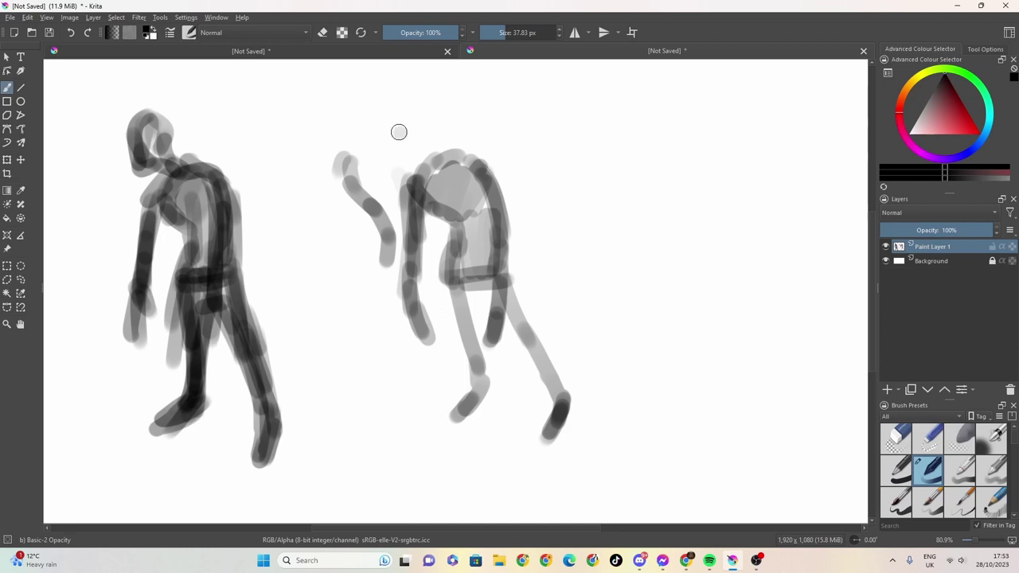
Step: Add the second silhouette's forward-leaning head and shoulder line, and rework its chest and front leg with a lower foot
{"action": "mouse_move", "coordinate": [399, 131]}
{"action": "left_mouse_down"}
{"action": "mouse_move", "coordinate": [408, 102]}
{"action": "mouse_move", "coordinate": [424, 112]}
{"action": "mouse_move", "coordinate": [423, 129]}
{"action": "mouse_move", "coordinate": [404, 113]}
{"action": "mouse_move", "coordinate": [415, 113]}
{"action": "mouse_move", "coordinate": [440, 151]}
{"action": "mouse_move", "coordinate": [397, 135]}
{"action": "mouse_move", "coordinate": [413, 97]}
{"action": "mouse_move", "coordinate": [441, 121]}
{"action": "mouse_move", "coordinate": [414, 101]}
{"action": "mouse_move", "coordinate": [432, 157]}
{"action": "mouse_move", "coordinate": [457, 162]}
{"action": "mouse_move", "coordinate": [445, 144]}
{"action": "mouse_move", "coordinate": [484, 159]}
{"action": "mouse_move", "coordinate": [478, 218]}
{"action": "left_mouse_up"}
{"action": "mouse_move", "coordinate": [436, 150]}
{"action": "left_mouse_down"}
{"action": "mouse_move", "coordinate": [411, 182]}
{"action": "mouse_move", "coordinate": [416, 249]}
{"action": "left_mouse_up"}
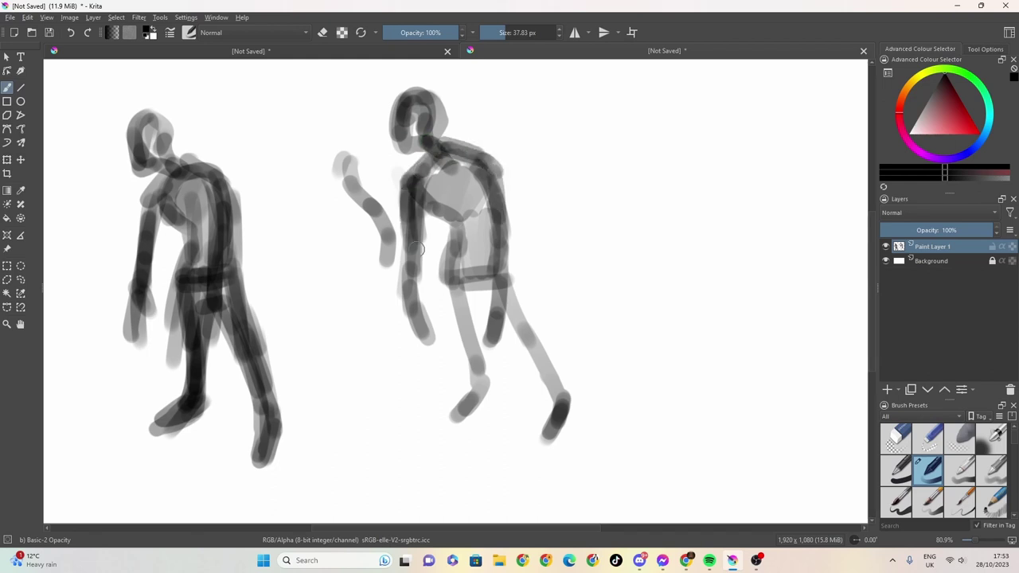
{"action": "left_click_drag", "start_coordinate": [422, 204], "coordinate": [417, 233]}
{"action": "mouse_move", "coordinate": [422, 196]}
{"action": "left_mouse_down"}
{"action": "mouse_move", "coordinate": [445, 227]}
{"action": "mouse_move", "coordinate": [457, 306]}
{"action": "mouse_move", "coordinate": [448, 308]}
{"action": "mouse_move", "coordinate": [454, 280]}
{"action": "mouse_move", "coordinate": [468, 300]}
{"action": "mouse_move", "coordinate": [481, 393]}
{"action": "mouse_move", "coordinate": [477, 372]}
{"action": "mouse_move", "coordinate": [468, 443]}
{"action": "mouse_move", "coordinate": [487, 421]}
{"action": "mouse_move", "coordinate": [482, 380]}
{"action": "left_mouse_up"}
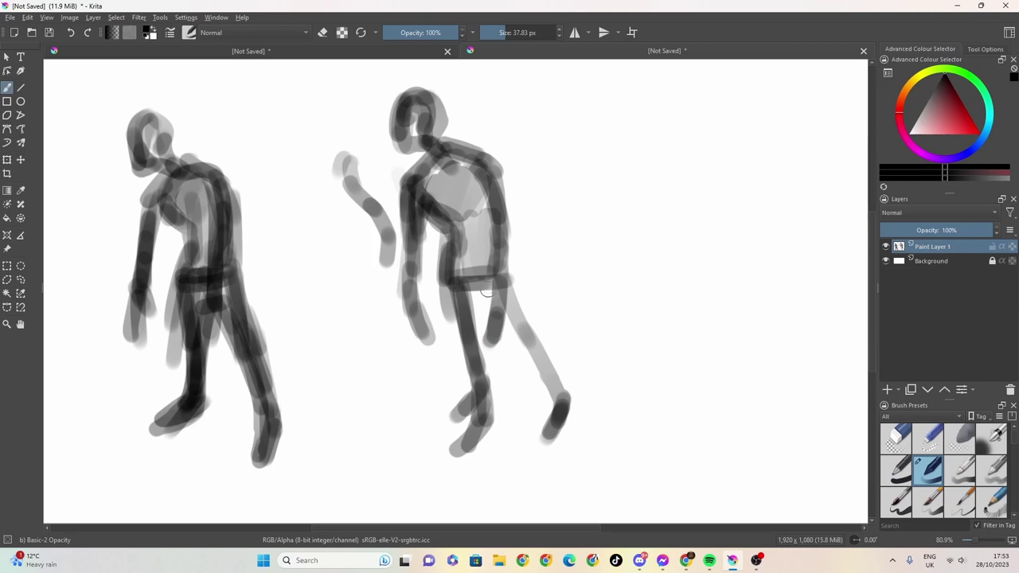
Step: Thicken the second silhouette's rear leg and both feet, and add a cloth flap hanging in front of the thigh
{"action": "mouse_move", "coordinate": [491, 288]}
{"action": "left_mouse_down"}
{"action": "mouse_move", "coordinate": [529, 362]}
{"action": "mouse_move", "coordinate": [479, 338]}
{"action": "mouse_move", "coordinate": [481, 364]}
{"action": "mouse_move", "coordinate": [543, 394]}
{"action": "mouse_move", "coordinate": [551, 440]}
{"action": "left_mouse_up"}
{"action": "mouse_move", "coordinate": [540, 450]}
{"action": "left_mouse_down"}
{"action": "mouse_move", "coordinate": [560, 432]}
{"action": "mouse_move", "coordinate": [558, 387]}
{"action": "mouse_move", "coordinate": [509, 307]}
{"action": "mouse_move", "coordinate": [541, 353]}
{"action": "mouse_move", "coordinate": [507, 255]}
{"action": "mouse_move", "coordinate": [512, 219]}
{"action": "mouse_move", "coordinate": [486, 187]}
{"action": "mouse_move", "coordinate": [427, 178]}
{"action": "mouse_move", "coordinate": [446, 158]}
{"action": "mouse_move", "coordinate": [463, 208]}
{"action": "mouse_move", "coordinate": [478, 420]}
{"action": "mouse_move", "coordinate": [457, 440]}
{"action": "left_mouse_up"}
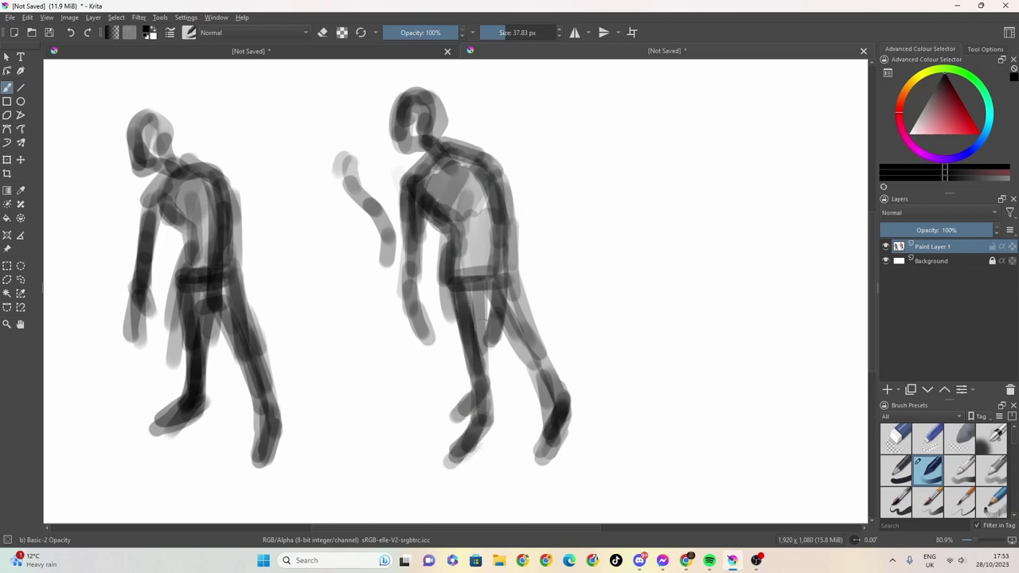
{"action": "mouse_move", "coordinate": [481, 329]}
{"action": "left_mouse_down"}
{"action": "mouse_move", "coordinate": [482, 398]}
{"action": "mouse_move", "coordinate": [494, 318]}
{"action": "mouse_move", "coordinate": [535, 365]}
{"action": "left_mouse_up"}
{"action": "mouse_move", "coordinate": [479, 244]}
{"action": "left_mouse_down"}
{"action": "mouse_move", "coordinate": [475, 234]}
{"action": "mouse_move", "coordinate": [476, 284]}
{"action": "mouse_move", "coordinate": [446, 354]}
{"action": "mouse_move", "coordinate": [450, 277]}
{"action": "mouse_move", "coordinate": [443, 368]}
{"action": "left_mouse_up"}
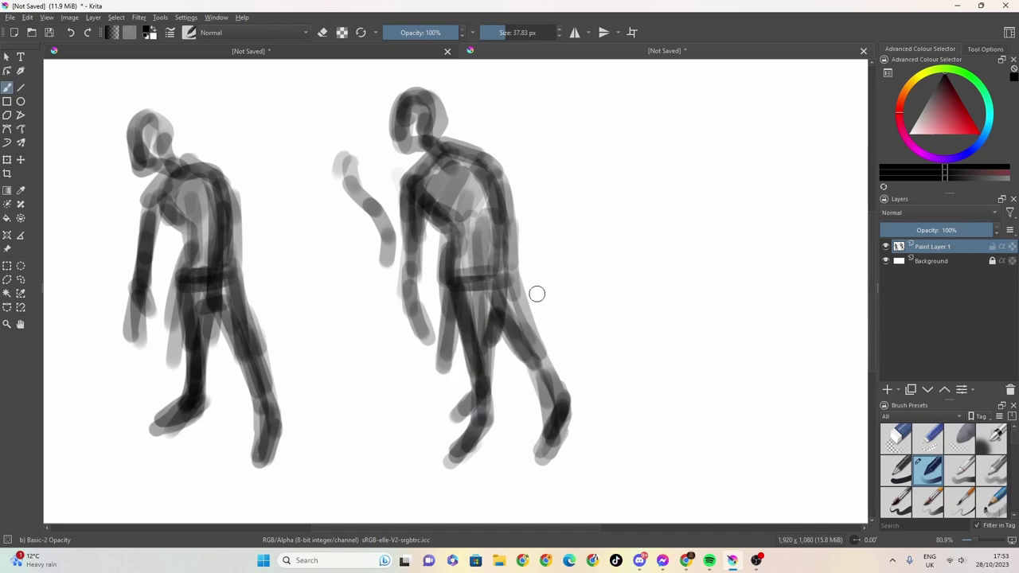
Step: Paint coat tails flaring behind the second silhouette's hips, and darken its head, neck and upper back
{"action": "mouse_move", "coordinate": [514, 276]}
{"action": "left_mouse_down"}
{"action": "mouse_move", "coordinate": [548, 332]}
{"action": "mouse_move", "coordinate": [468, 162]}
{"action": "mouse_move", "coordinate": [442, 180]}
{"action": "left_mouse_up"}
{"action": "mouse_move", "coordinate": [414, 111]}
{"action": "left_mouse_down"}
{"action": "mouse_move", "coordinate": [422, 162]}
{"action": "mouse_move", "coordinate": [428, 144]}
{"action": "mouse_move", "coordinate": [398, 119]}
{"action": "mouse_move", "coordinate": [436, 132]}
{"action": "mouse_move", "coordinate": [430, 143]}
{"action": "left_mouse_up"}
{"action": "mouse_move", "coordinate": [423, 89]}
{"action": "left_mouse_down"}
{"action": "mouse_move", "coordinate": [442, 108]}
{"action": "mouse_move", "coordinate": [436, 140]}
{"action": "mouse_move", "coordinate": [497, 191]}
{"action": "left_mouse_up"}
{"action": "mouse_move", "coordinate": [461, 148]}
{"action": "left_mouse_down"}
{"action": "mouse_move", "coordinate": [513, 186]}
{"action": "mouse_move", "coordinate": [511, 236]}
{"action": "mouse_move", "coordinate": [478, 223]}
{"action": "mouse_move", "coordinate": [435, 286]}
{"action": "left_mouse_up"}
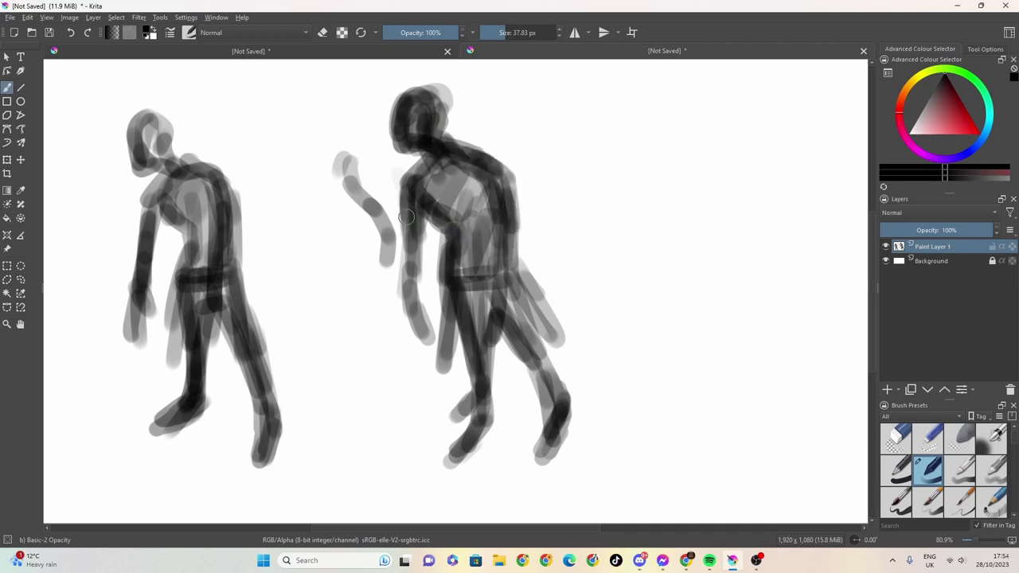
Step: Darken the second silhouette's front forearm and torso, and add a short strip hanging between its legs
{"action": "mouse_move", "coordinate": [406, 217]}
{"action": "left_mouse_down"}
{"action": "mouse_move", "coordinate": [399, 291]}
{"action": "mouse_move", "coordinate": [414, 288]}
{"action": "mouse_move", "coordinate": [423, 351]}
{"action": "mouse_move", "coordinate": [412, 334]}
{"action": "mouse_move", "coordinate": [445, 370]}
{"action": "left_mouse_up"}
{"action": "left_click_drag", "start_coordinate": [497, 328], "coordinate": [494, 381]}
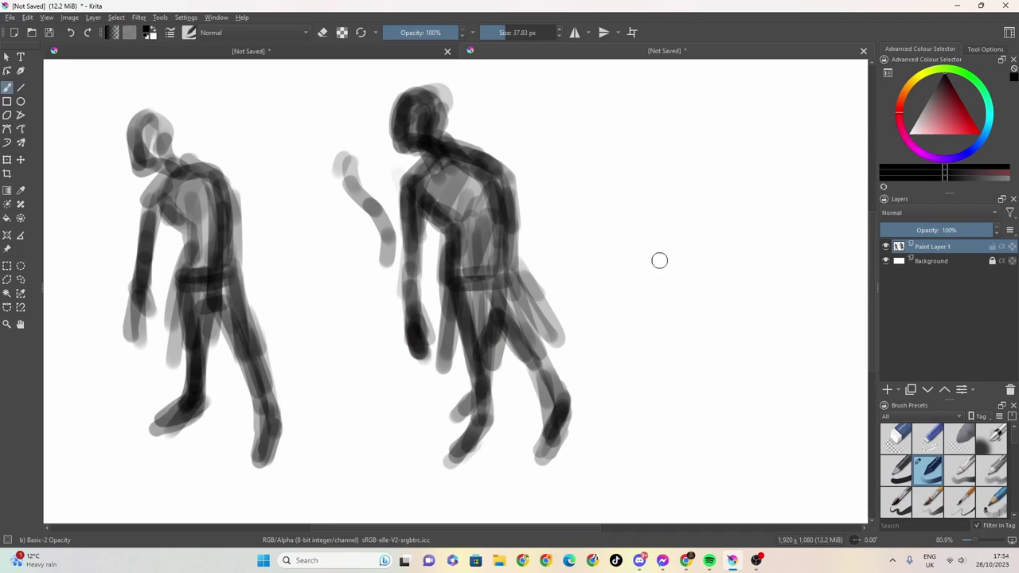
{"action": "left_click", "coordinate": [642, 182]}
{"action": "mouse_move", "coordinate": [440, 208]}
{"action": "left_mouse_down"}
{"action": "mouse_move", "coordinate": [437, 191]}
{"action": "mouse_move", "coordinate": [453, 212]}
{"action": "left_mouse_up"}
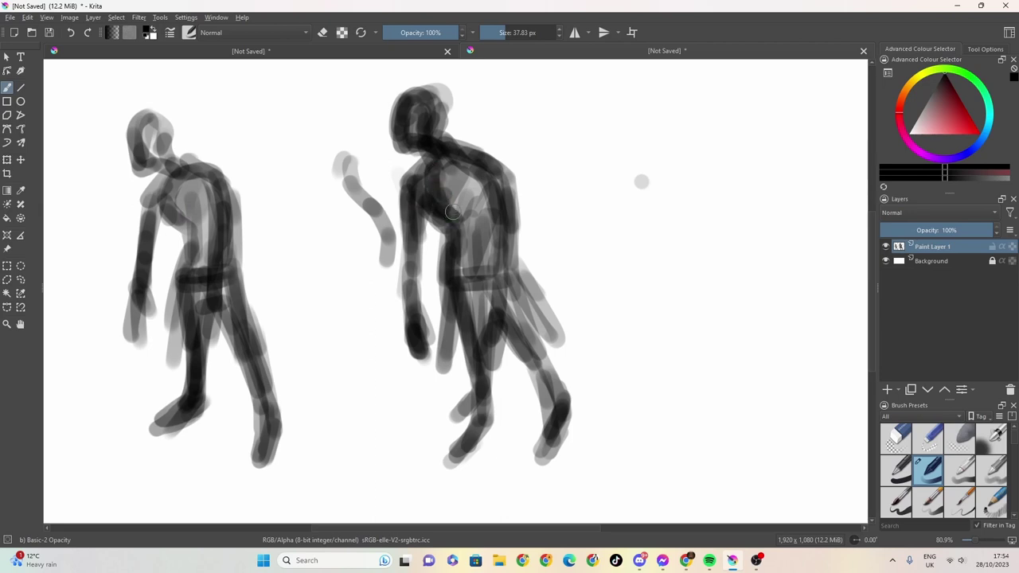
{"action": "left_click_drag", "start_coordinate": [445, 171], "coordinate": [488, 281]}
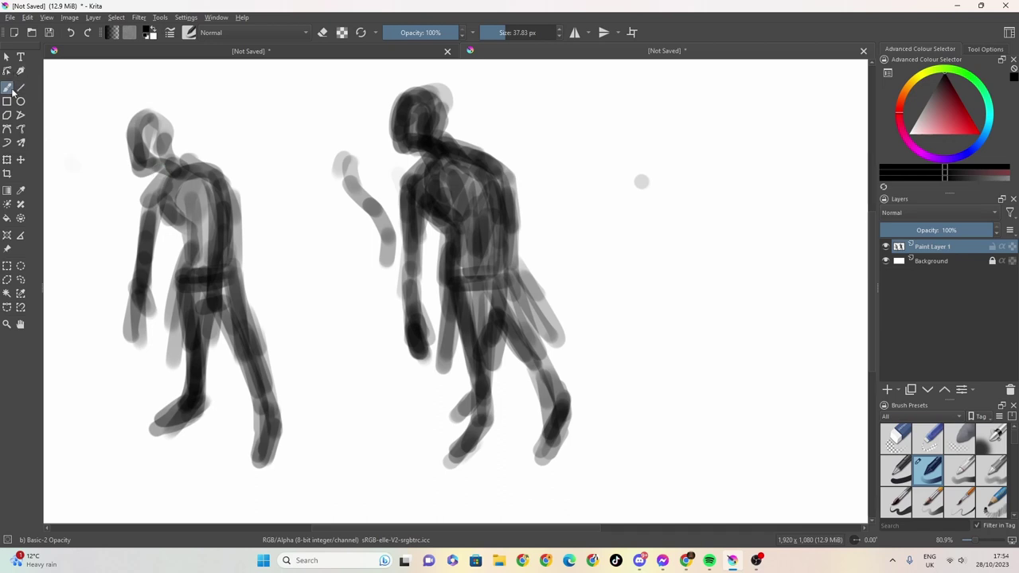
Step: Set the brush size to 4.74 px and sketch the first silhouette's arm outline, chest edge and collar in thin lines
{"action": "left_click", "coordinate": [491, 32]}
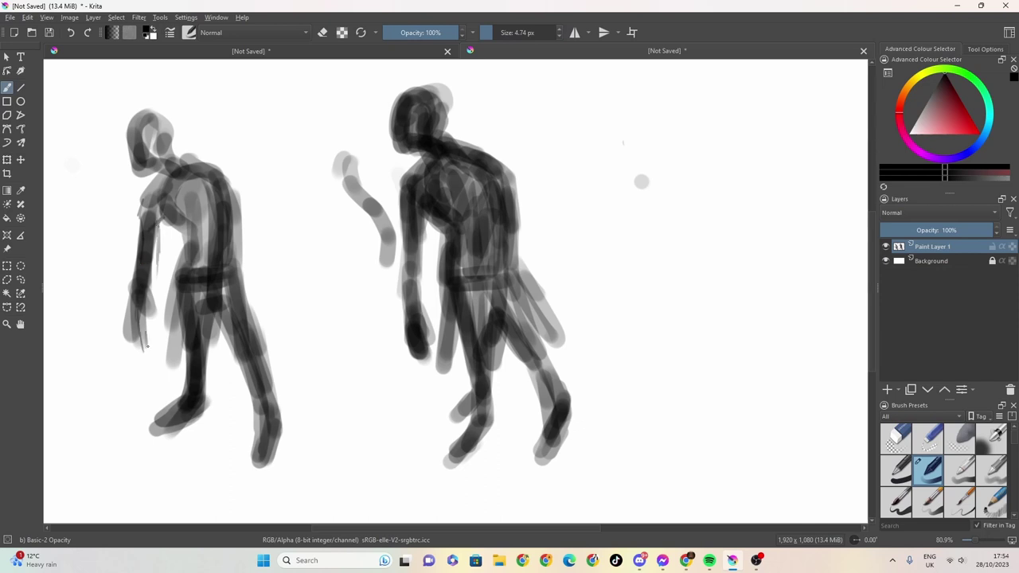
{"action": "left_click_drag", "start_coordinate": [157, 269], "coordinate": [147, 355]}
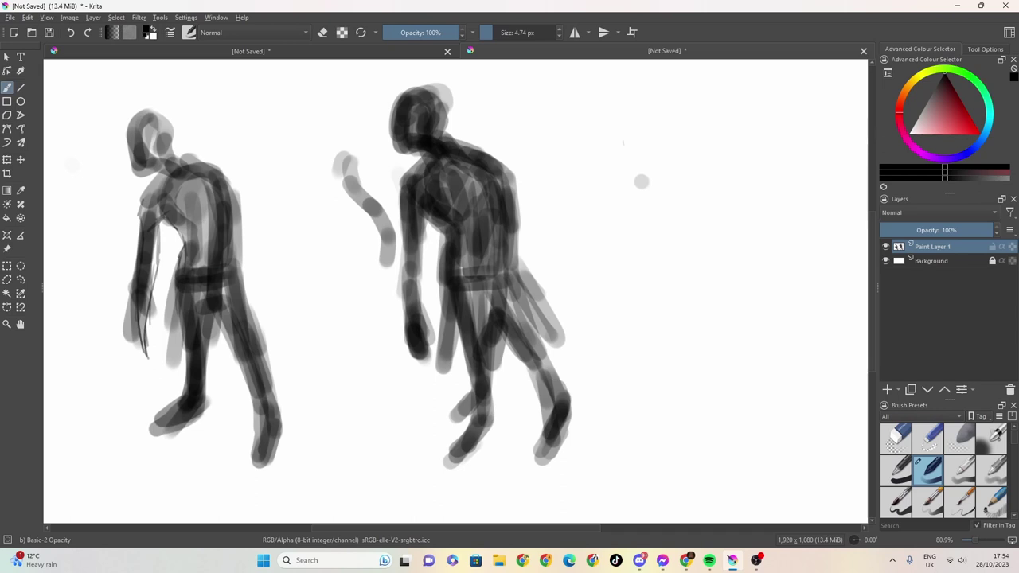
{"action": "mouse_move", "coordinate": [210, 217]}
{"action": "left_mouse_down"}
{"action": "mouse_move", "coordinate": [201, 328]}
{"action": "mouse_move", "coordinate": [230, 342]}
{"action": "mouse_move", "coordinate": [235, 189]}
{"action": "mouse_move", "coordinate": [212, 213]}
{"action": "mouse_move", "coordinate": [217, 167]}
{"action": "mouse_move", "coordinate": [158, 177]}
{"action": "mouse_move", "coordinate": [162, 189]}
{"action": "mouse_move", "coordinate": [140, 215]}
{"action": "mouse_move", "coordinate": [148, 196]}
{"action": "left_mouse_up"}
{"action": "left_click_drag", "start_coordinate": [177, 153], "coordinate": [144, 185]}
{"action": "left_click_drag", "start_coordinate": [150, 180], "coordinate": [142, 192]}
{"action": "left_click_drag", "start_coordinate": [152, 184], "coordinate": [137, 239]}
Step: Sketch thin clothing lines over the first silhouette's legs and front foot, and outline the front coat flap
{"action": "left_click_drag", "start_coordinate": [183, 325], "coordinate": [190, 372]}
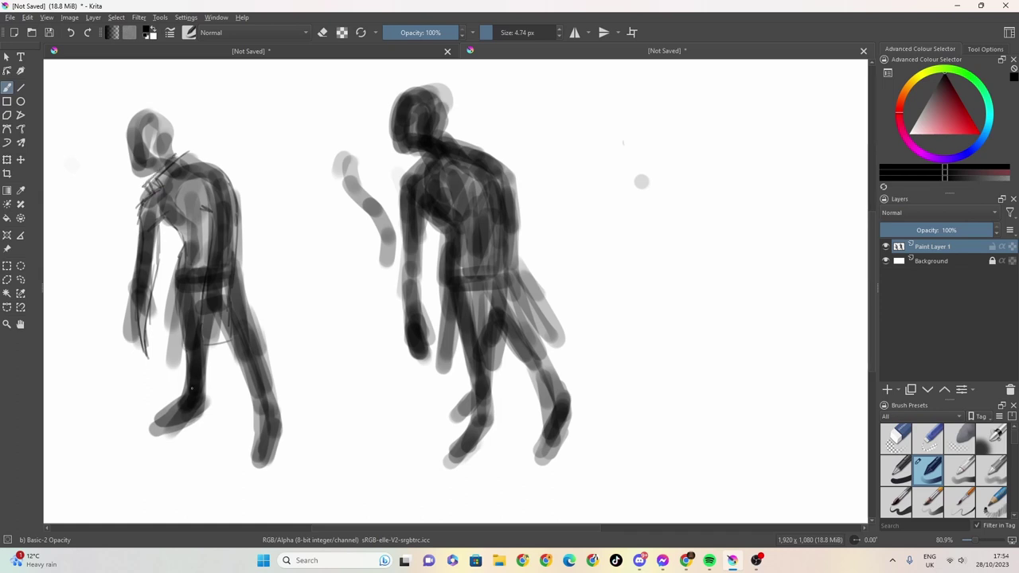
{"action": "mouse_move", "coordinate": [184, 410]}
{"action": "left_mouse_down"}
{"action": "mouse_move", "coordinate": [151, 429]}
{"action": "mouse_move", "coordinate": [186, 422]}
{"action": "mouse_move", "coordinate": [213, 321]}
{"action": "mouse_move", "coordinate": [227, 322]}
{"action": "mouse_move", "coordinate": [249, 399]}
{"action": "left_mouse_up"}
{"action": "left_click_drag", "start_coordinate": [168, 346], "coordinate": [185, 333]}
{"action": "left_click_drag", "start_coordinate": [181, 289], "coordinate": [174, 326]}
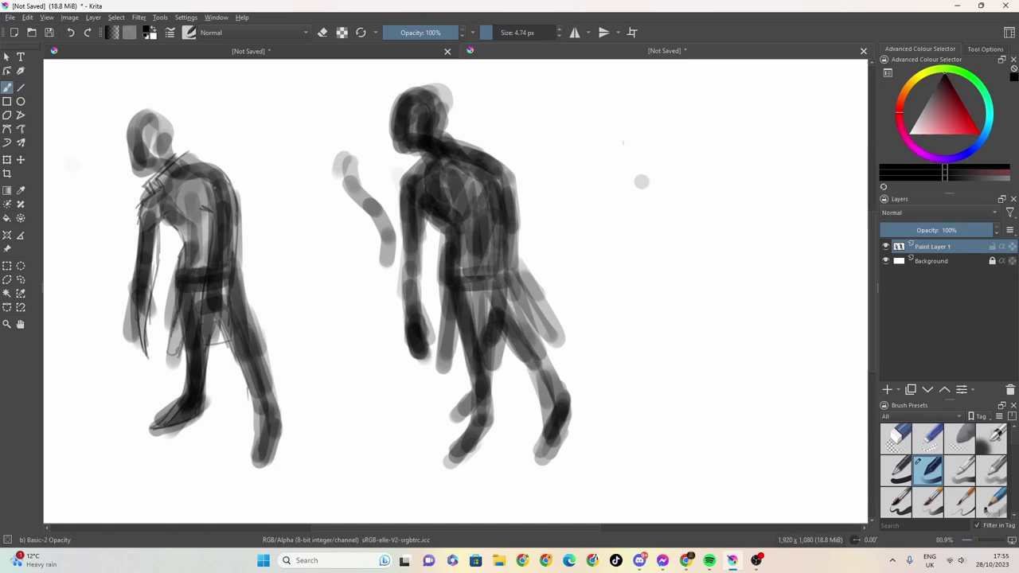
Step: Outline the baggy back of the first figure's top, its sleeve edge and the waistband
{"action": "mouse_move", "coordinate": [239, 204]}
{"action": "left_mouse_down"}
{"action": "mouse_move", "coordinate": [254, 263]}
{"action": "mouse_move", "coordinate": [243, 283]}
{"action": "mouse_move", "coordinate": [217, 288]}
{"action": "mouse_move", "coordinate": [249, 267]}
{"action": "mouse_move", "coordinate": [242, 212]}
{"action": "left_mouse_up"}
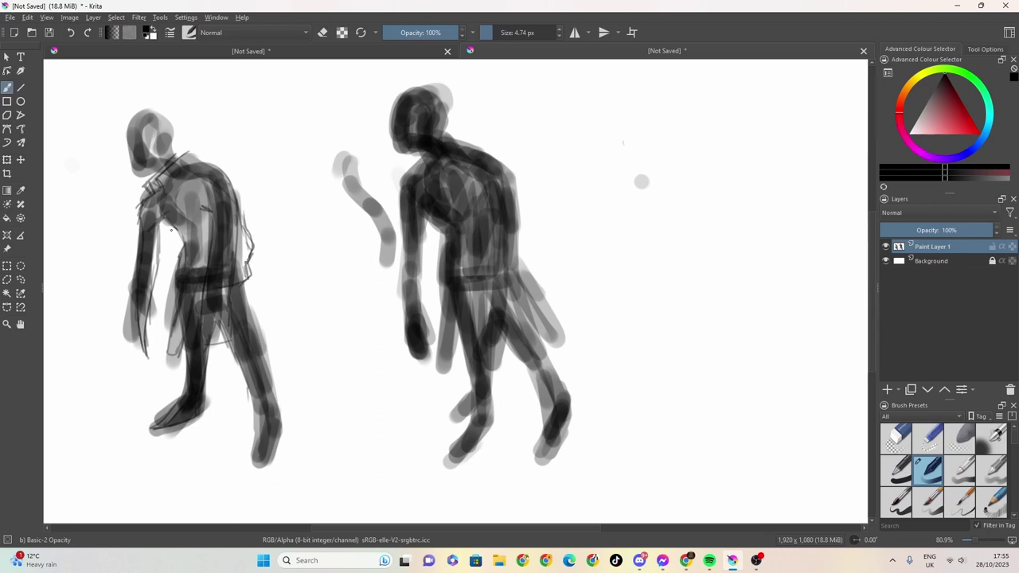
{"action": "left_click_drag", "start_coordinate": [171, 218], "coordinate": [146, 225]}
{"action": "mouse_move", "coordinate": [166, 222]}
{"action": "left_mouse_down"}
{"action": "mouse_move", "coordinate": [148, 239]}
{"action": "mouse_move", "coordinate": [175, 239]}
{"action": "mouse_move", "coordinate": [171, 288]}
{"action": "mouse_move", "coordinate": [203, 294]}
{"action": "mouse_move", "coordinate": [167, 360]}
{"action": "mouse_move", "coordinate": [184, 348]}
{"action": "mouse_move", "coordinate": [243, 350]}
{"action": "left_mouse_up"}
{"action": "left_click_drag", "start_coordinate": [259, 309], "coordinate": [266, 358]}
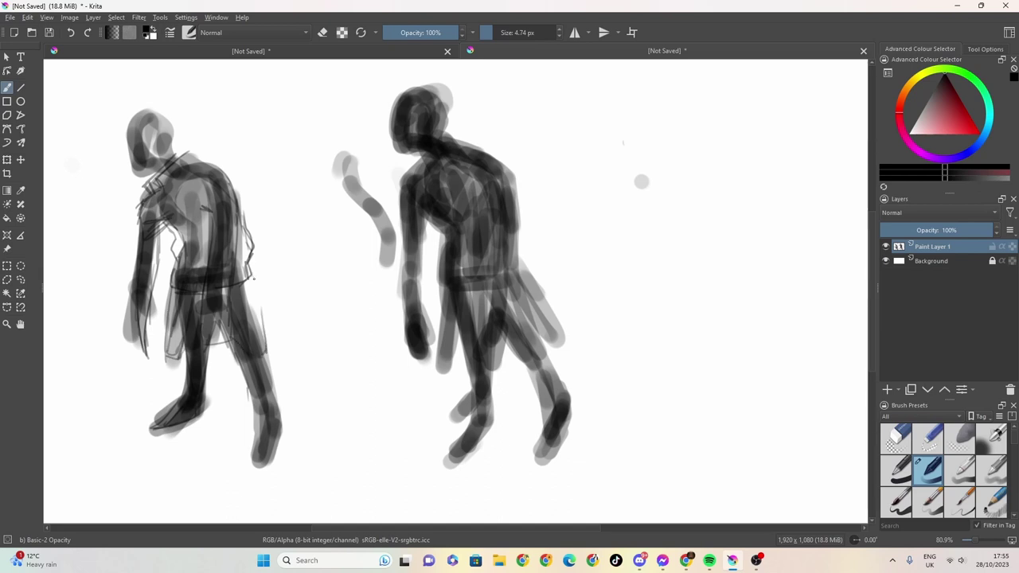
Step: Sketch the first figure's rear coat flap with fold lines from the waist down to the knee
{"action": "left_click_drag", "start_coordinate": [253, 275], "coordinate": [263, 333]}
{"action": "mouse_move", "coordinate": [232, 286]}
{"action": "left_mouse_down"}
{"action": "mouse_move", "coordinate": [254, 346]}
{"action": "mouse_move", "coordinate": [269, 352]}
{"action": "left_mouse_up"}
{"action": "mouse_move", "coordinate": [226, 327]}
{"action": "left_mouse_down"}
{"action": "mouse_move", "coordinate": [240, 347]}
{"action": "mouse_move", "coordinate": [254, 296]}
{"action": "mouse_move", "coordinate": [247, 285]}
{"action": "mouse_move", "coordinate": [258, 336]}
{"action": "left_mouse_up"}
{"action": "mouse_move", "coordinate": [255, 280]}
{"action": "left_mouse_down"}
{"action": "mouse_move", "coordinate": [274, 359]}
{"action": "mouse_move", "coordinate": [261, 361]}
{"action": "left_mouse_up"}
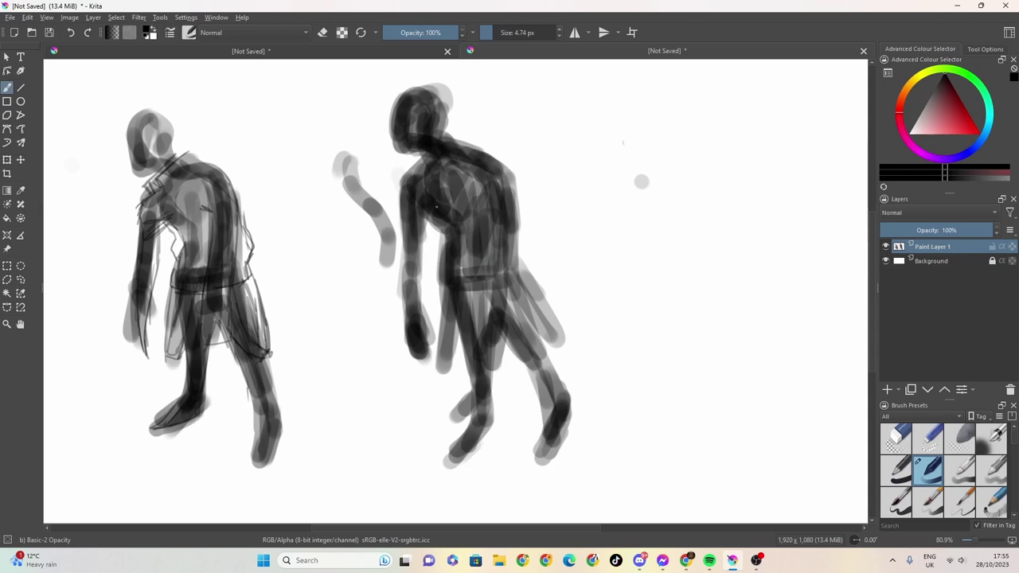
Step: Sketch loose trouser-leg outlines around both of the second figure's legs down to the ankles
{"action": "mouse_move", "coordinate": [436, 206]}
{"action": "left_mouse_down"}
{"action": "mouse_move", "coordinate": [461, 419]}
{"action": "mouse_move", "coordinate": [451, 457]}
{"action": "mouse_move", "coordinate": [471, 455]}
{"action": "mouse_move", "coordinate": [492, 435]}
{"action": "mouse_move", "coordinate": [490, 337]}
{"action": "mouse_move", "coordinate": [521, 449]}
{"action": "mouse_move", "coordinate": [543, 406]}
{"action": "left_mouse_up"}
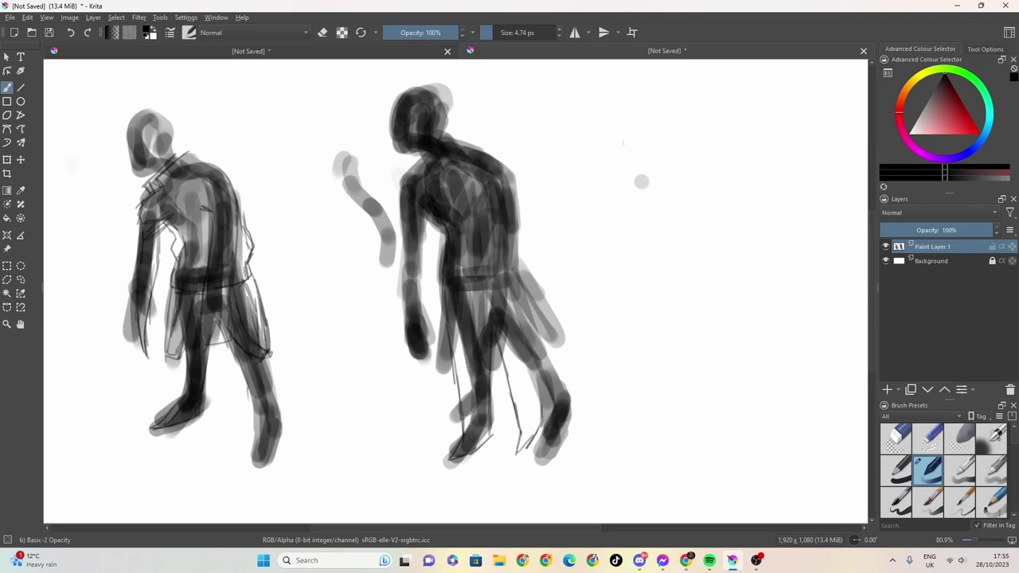
{"action": "left_click_drag", "start_coordinate": [499, 340], "coordinate": [540, 395]}
{"action": "left_click_drag", "start_coordinate": [504, 345], "coordinate": [543, 421]}
{"action": "mouse_move", "coordinate": [516, 272]}
{"action": "left_mouse_down"}
{"action": "mouse_move", "coordinate": [570, 412]}
{"action": "mouse_move", "coordinate": [530, 450]}
{"action": "mouse_move", "coordinate": [552, 457]}
{"action": "mouse_move", "coordinate": [568, 415]}
{"action": "mouse_move", "coordinate": [560, 379]}
{"action": "left_mouse_up"}
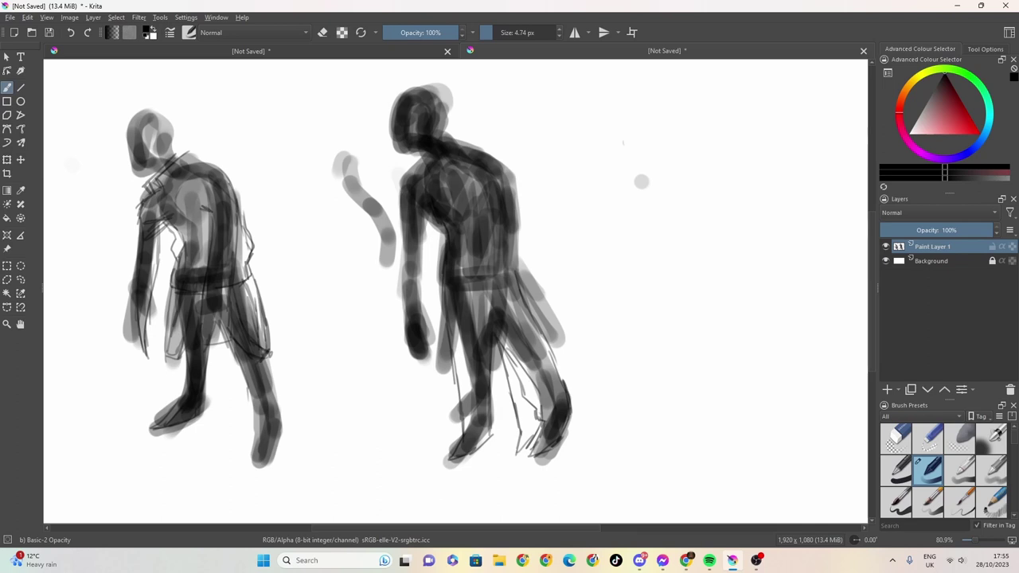
Step: Outline the second figure's front arm, and sketch clothing lines along its shoulder, back and waist
{"action": "mouse_move", "coordinate": [427, 157]}
{"action": "left_mouse_down"}
{"action": "mouse_move", "coordinate": [405, 190]}
{"action": "mouse_move", "coordinate": [406, 263]}
{"action": "left_mouse_up"}
{"action": "mouse_move", "coordinate": [428, 218]}
{"action": "left_mouse_down"}
{"action": "mouse_move", "coordinate": [426, 271]}
{"action": "mouse_move", "coordinate": [406, 316]}
{"action": "mouse_move", "coordinate": [427, 341]}
{"action": "mouse_move", "coordinate": [421, 264]}
{"action": "left_mouse_up"}
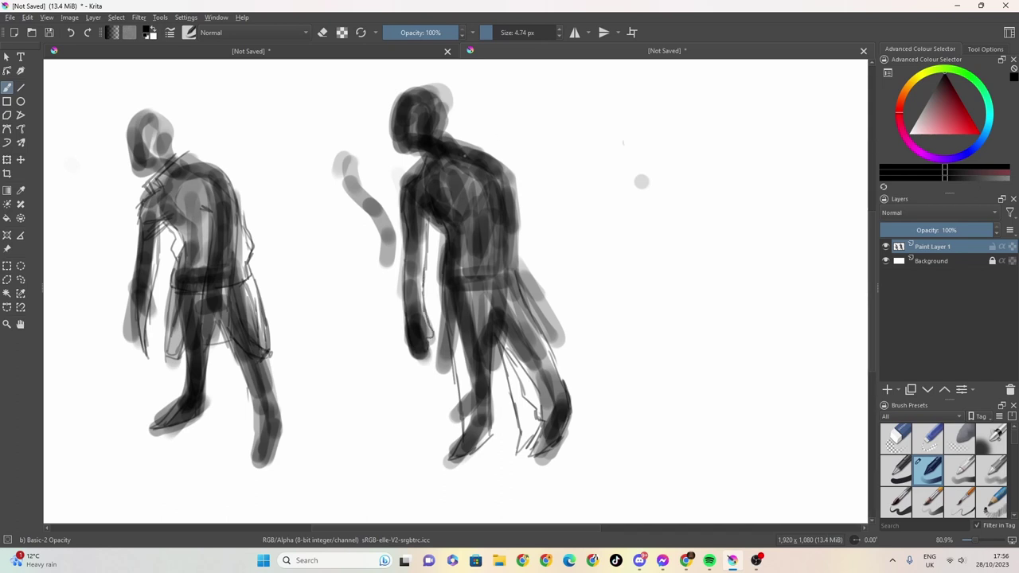
{"action": "mouse_move", "coordinate": [479, 176]}
{"action": "left_mouse_down"}
{"action": "mouse_move", "coordinate": [466, 295]}
{"action": "mouse_move", "coordinate": [486, 270]}
{"action": "left_mouse_up"}
{"action": "mouse_move", "coordinate": [488, 215]}
{"action": "left_mouse_down"}
{"action": "mouse_move", "coordinate": [485, 179]}
{"action": "mouse_move", "coordinate": [463, 154]}
{"action": "mouse_move", "coordinate": [494, 169]}
{"action": "mouse_move", "coordinate": [511, 287]}
{"action": "left_mouse_up"}
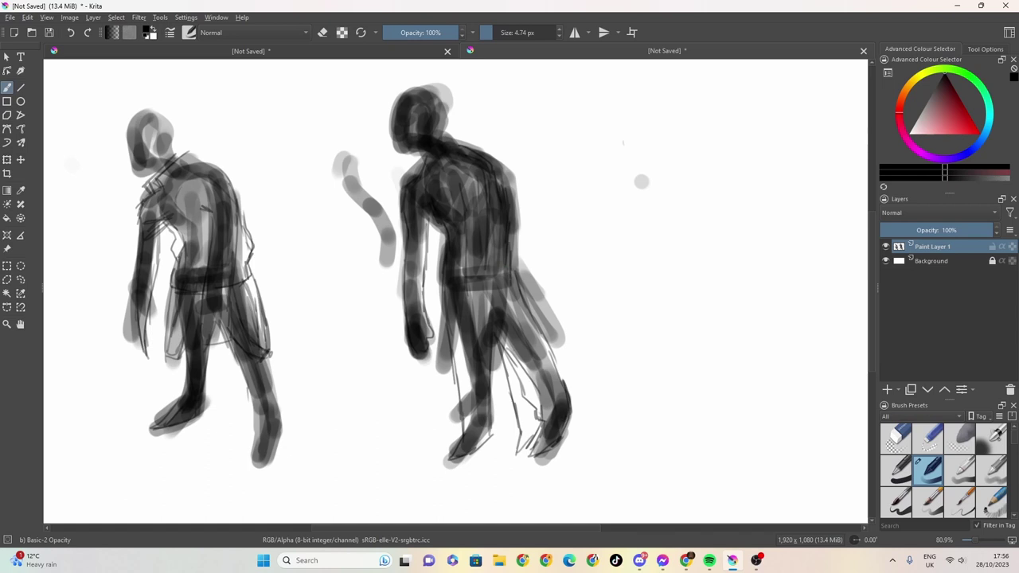
{"action": "left_click_drag", "start_coordinate": [430, 221], "coordinate": [441, 294]}
Step: Sketch a third figure in line art on the empty canvas, with an oval head, neck and loose top
{"action": "mouse_move", "coordinate": [617, 100]}
{"action": "left_mouse_down"}
{"action": "mouse_move", "coordinate": [610, 125]}
{"action": "mouse_move", "coordinate": [627, 85]}
{"action": "mouse_move", "coordinate": [662, 97]}
{"action": "left_mouse_up"}
{"action": "mouse_move", "coordinate": [648, 82]}
{"action": "left_mouse_down"}
{"action": "mouse_move", "coordinate": [619, 99]}
{"action": "mouse_move", "coordinate": [616, 131]}
{"action": "left_mouse_up"}
{"action": "mouse_move", "coordinate": [616, 118]}
{"action": "left_mouse_down"}
{"action": "mouse_move", "coordinate": [625, 146]}
{"action": "mouse_move", "coordinate": [646, 145]}
{"action": "mouse_move", "coordinate": [621, 136]}
{"action": "mouse_move", "coordinate": [633, 147]}
{"action": "mouse_move", "coordinate": [622, 139]}
{"action": "mouse_move", "coordinate": [656, 139]}
{"action": "mouse_move", "coordinate": [660, 110]}
{"action": "mouse_move", "coordinate": [628, 111]}
{"action": "mouse_move", "coordinate": [657, 110]}
{"action": "mouse_move", "coordinate": [661, 98]}
{"action": "mouse_move", "coordinate": [664, 125]}
{"action": "mouse_move", "coordinate": [667, 96]}
{"action": "mouse_move", "coordinate": [639, 79]}
{"action": "mouse_move", "coordinate": [667, 98]}
{"action": "mouse_move", "coordinate": [660, 88]}
{"action": "mouse_move", "coordinate": [615, 97]}
{"action": "left_mouse_up"}
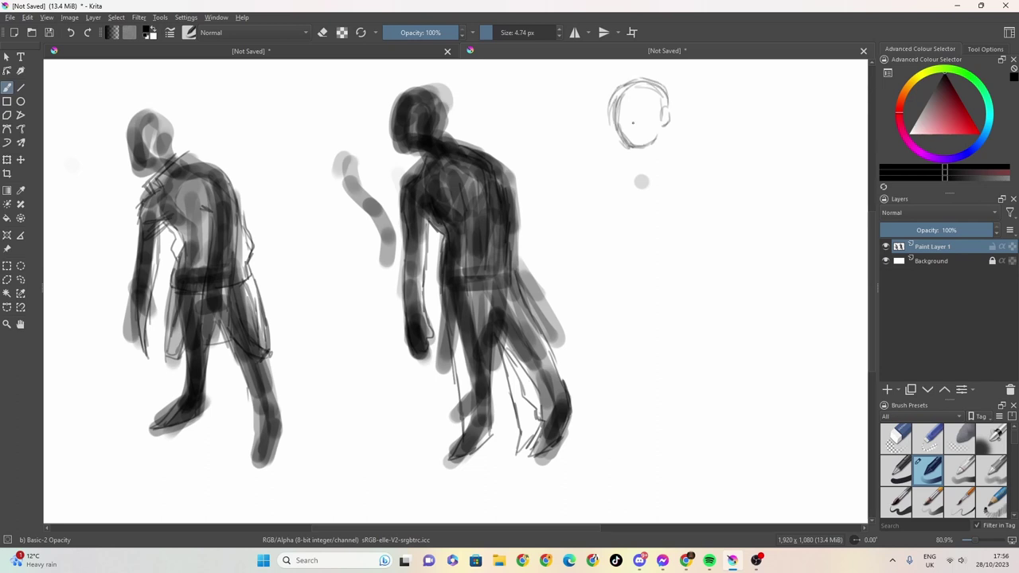
{"action": "mouse_move", "coordinate": [642, 148]}
{"action": "left_mouse_down"}
{"action": "mouse_move", "coordinate": [646, 158]}
{"action": "mouse_move", "coordinate": [669, 149]}
{"action": "mouse_move", "coordinate": [633, 216]}
{"action": "mouse_move", "coordinate": [694, 154]}
{"action": "mouse_move", "coordinate": [631, 211]}
{"action": "mouse_move", "coordinate": [648, 233]}
{"action": "left_mouse_up"}
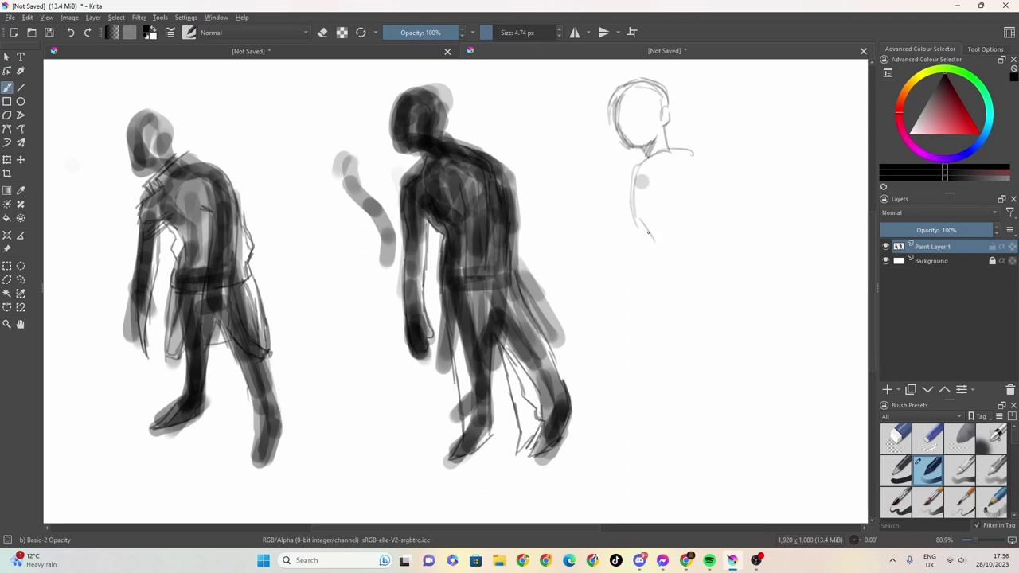
{"action": "mouse_move", "coordinate": [637, 199]}
{"action": "left_mouse_down"}
{"action": "mouse_move", "coordinate": [652, 237]}
{"action": "mouse_move", "coordinate": [646, 282]}
{"action": "mouse_move", "coordinate": [665, 293]}
{"action": "mouse_move", "coordinate": [714, 277]}
{"action": "mouse_move", "coordinate": [695, 285]}
{"action": "mouse_move", "coordinate": [722, 263]}
{"action": "left_mouse_up"}
{"action": "mouse_move", "coordinate": [704, 151]}
{"action": "left_mouse_down"}
{"action": "mouse_move", "coordinate": [721, 251]}
{"action": "mouse_move", "coordinate": [699, 149]}
{"action": "left_mouse_up"}
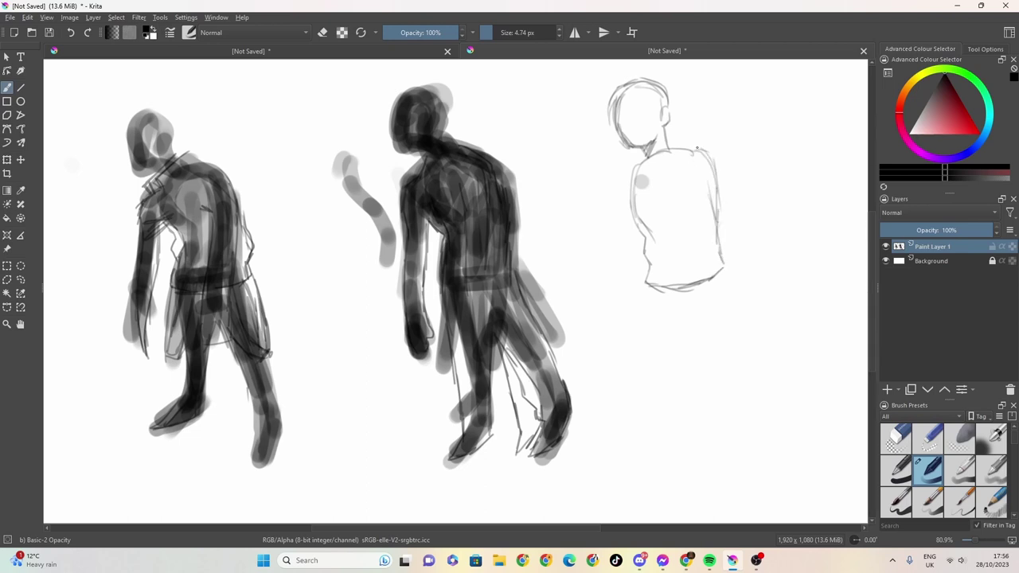
Step: Draw the third figure's front shoulder and upper sleeve with a folded band at the elbow
{"action": "mouse_move", "coordinate": [635, 168]}
{"action": "left_mouse_down"}
{"action": "mouse_move", "coordinate": [615, 204]}
{"action": "mouse_move", "coordinate": [613, 231]}
{"action": "mouse_move", "coordinate": [625, 230]}
{"action": "left_mouse_up"}
{"action": "mouse_move", "coordinate": [622, 173]}
{"action": "left_mouse_down"}
{"action": "mouse_move", "coordinate": [615, 202]}
{"action": "mouse_move", "coordinate": [617, 186]}
{"action": "left_mouse_up"}
{"action": "left_click_drag", "start_coordinate": [642, 161], "coordinate": [622, 183]}
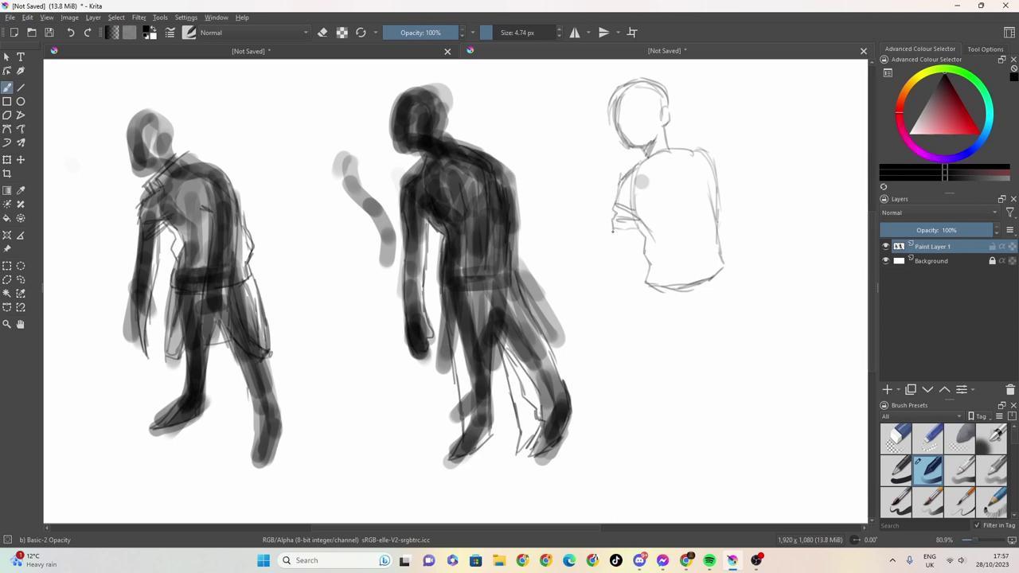
Step: Draw the third figure's front forearm below the sleeve band, ending in a jagged edge at the wrist
{"action": "mouse_move", "coordinate": [615, 231]}
{"action": "left_mouse_down"}
{"action": "mouse_move", "coordinate": [609, 272]}
{"action": "mouse_move", "coordinate": [612, 244]}
{"action": "left_mouse_up"}
{"action": "mouse_move", "coordinate": [609, 254]}
{"action": "left_mouse_down"}
{"action": "mouse_move", "coordinate": [599, 313]}
{"action": "mouse_move", "coordinate": [610, 317]}
{"action": "mouse_move", "coordinate": [595, 298]}
{"action": "left_mouse_up"}
{"action": "left_click_drag", "start_coordinate": [602, 264], "coordinate": [595, 288]}
{"action": "mouse_move", "coordinate": [636, 231]}
{"action": "left_mouse_down"}
{"action": "mouse_move", "coordinate": [623, 317]}
{"action": "mouse_move", "coordinate": [602, 315]}
{"action": "left_mouse_up"}
{"action": "left_click_drag", "start_coordinate": [608, 307], "coordinate": [622, 316]}
{"action": "left_click_drag", "start_coordinate": [620, 308], "coordinate": [624, 318]}
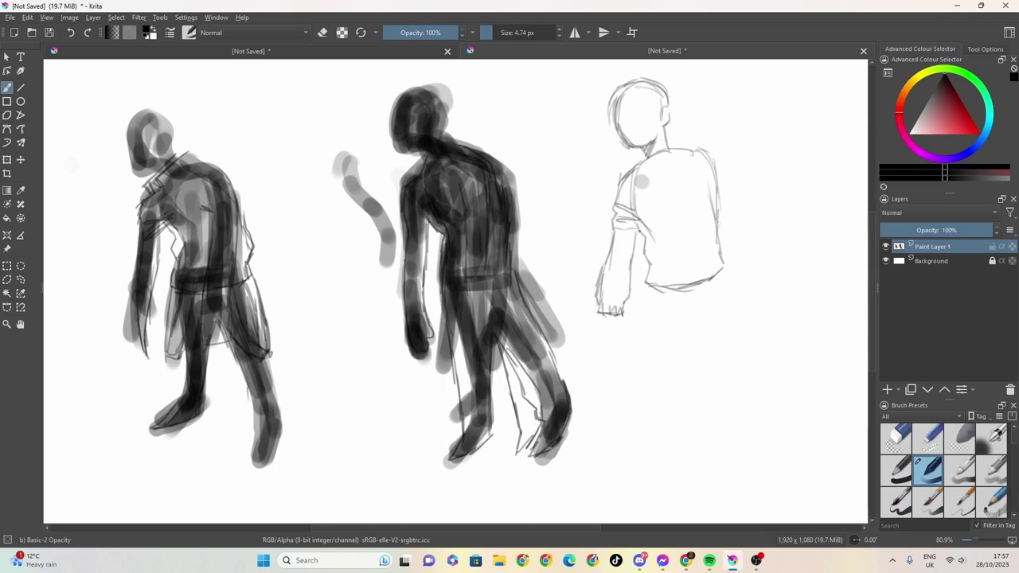
Step: Add a ribbed round collar to the third figure's top, and redraw the shoulder and side lines of the torso
{"action": "left_click_drag", "start_coordinate": [632, 215], "coordinate": [641, 232]}
{"action": "mouse_move", "coordinate": [645, 165]}
{"action": "left_mouse_down"}
{"action": "mouse_move", "coordinate": [665, 173]}
{"action": "mouse_move", "coordinate": [677, 153]}
{"action": "mouse_move", "coordinate": [673, 175]}
{"action": "mouse_move", "coordinate": [640, 181]}
{"action": "mouse_move", "coordinate": [671, 171]}
{"action": "mouse_move", "coordinate": [690, 142]}
{"action": "mouse_move", "coordinate": [637, 165]}
{"action": "mouse_move", "coordinate": [683, 142]}
{"action": "mouse_move", "coordinate": [714, 157]}
{"action": "mouse_move", "coordinate": [711, 226]}
{"action": "left_mouse_up"}
{"action": "left_click_drag", "start_coordinate": [722, 182], "coordinate": [716, 236]}
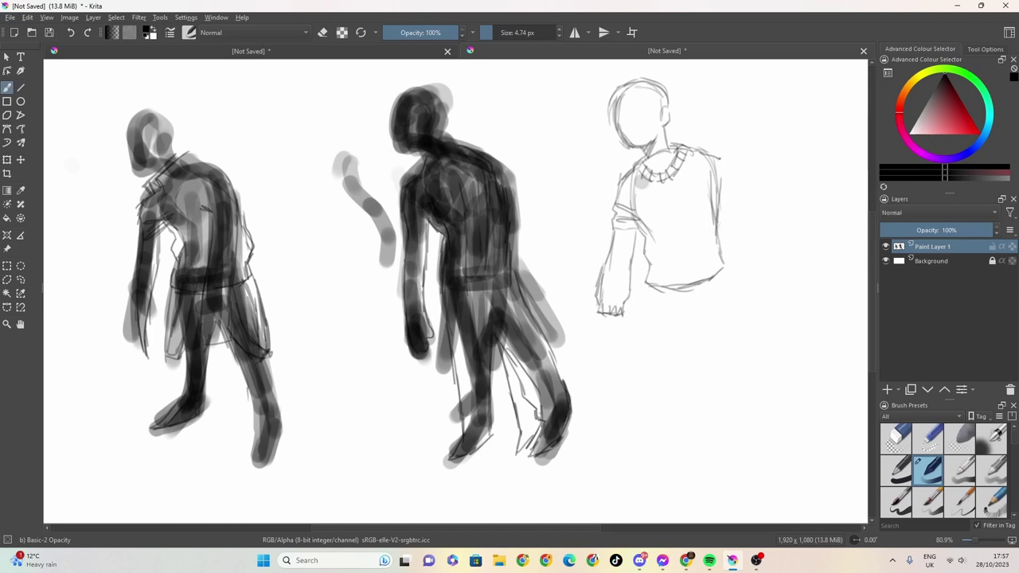
Step: Draw the third figure's second arm from shoulder to wrist, with fold lines along the upper sleeve
{"action": "left_click_drag", "start_coordinate": [718, 156], "coordinate": [738, 233]}
{"action": "left_click_drag", "start_coordinate": [699, 187], "coordinate": [694, 320]}
{"action": "mouse_move", "coordinate": [708, 158]}
{"action": "left_mouse_down"}
{"action": "mouse_move", "coordinate": [730, 203]}
{"action": "mouse_move", "coordinate": [723, 225]}
{"action": "left_mouse_up"}
{"action": "left_click_drag", "start_coordinate": [708, 188], "coordinate": [699, 228]}
{"action": "mouse_move", "coordinate": [718, 193]}
{"action": "left_mouse_down"}
{"action": "mouse_move", "coordinate": [690, 284]}
{"action": "mouse_move", "coordinate": [728, 231]}
{"action": "mouse_move", "coordinate": [726, 289]}
{"action": "mouse_move", "coordinate": [687, 310]}
{"action": "mouse_move", "coordinate": [688, 322]}
{"action": "mouse_move", "coordinate": [718, 314]}
{"action": "mouse_move", "coordinate": [725, 232]}
{"action": "left_mouse_up"}
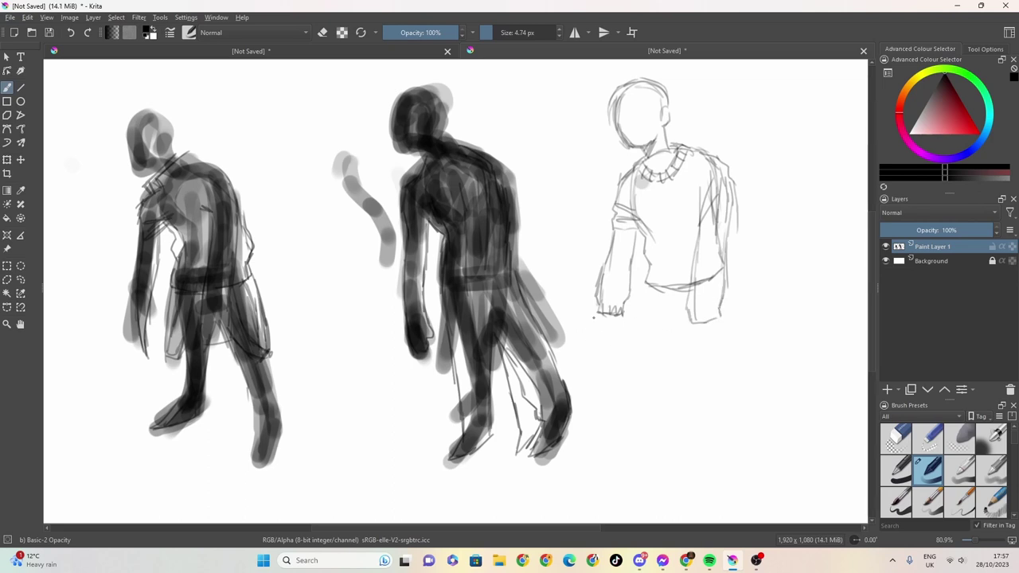
Step: Sketch hands with fingers at the ends of both of the third figure's arms
{"action": "mouse_move", "coordinate": [601, 317]}
{"action": "left_mouse_down"}
{"action": "mouse_move", "coordinate": [610, 332]}
{"action": "mouse_move", "coordinate": [627, 332]}
{"action": "mouse_move", "coordinate": [616, 335]}
{"action": "left_mouse_up"}
{"action": "left_click_drag", "start_coordinate": [615, 327], "coordinate": [622, 336]}
{"action": "left_click_drag", "start_coordinate": [621, 320], "coordinate": [627, 331]}
{"action": "mouse_move", "coordinate": [694, 328]}
{"action": "left_mouse_down"}
{"action": "mouse_move", "coordinate": [726, 327]}
{"action": "mouse_move", "coordinate": [726, 336]}
{"action": "left_mouse_up"}
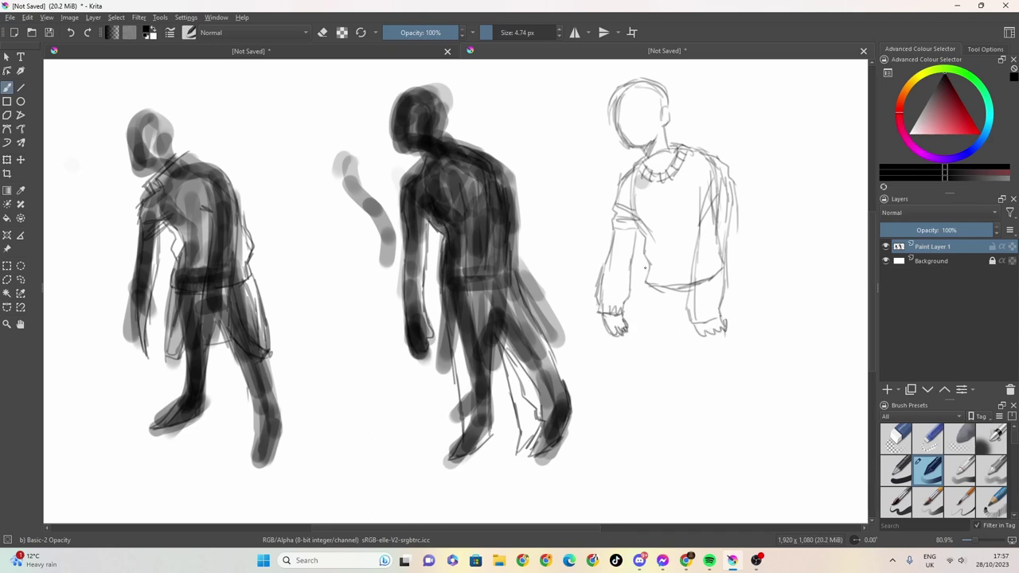
Step: Sketch the third figure's front leg from the hem of the top to the ankle, with a pointed foot and a reinforced outer thigh
{"action": "left_click_drag", "start_coordinate": [645, 288], "coordinate": [639, 337]}
{"action": "mouse_move", "coordinate": [645, 303]}
{"action": "left_mouse_down"}
{"action": "mouse_move", "coordinate": [639, 349]}
{"action": "mouse_move", "coordinate": [644, 318]}
{"action": "mouse_move", "coordinate": [659, 412]}
{"action": "left_mouse_up"}
{"action": "mouse_move", "coordinate": [651, 293]}
{"action": "left_mouse_down"}
{"action": "mouse_move", "coordinate": [664, 421]}
{"action": "mouse_move", "coordinate": [643, 451]}
{"action": "mouse_move", "coordinate": [670, 448]}
{"action": "left_mouse_up"}
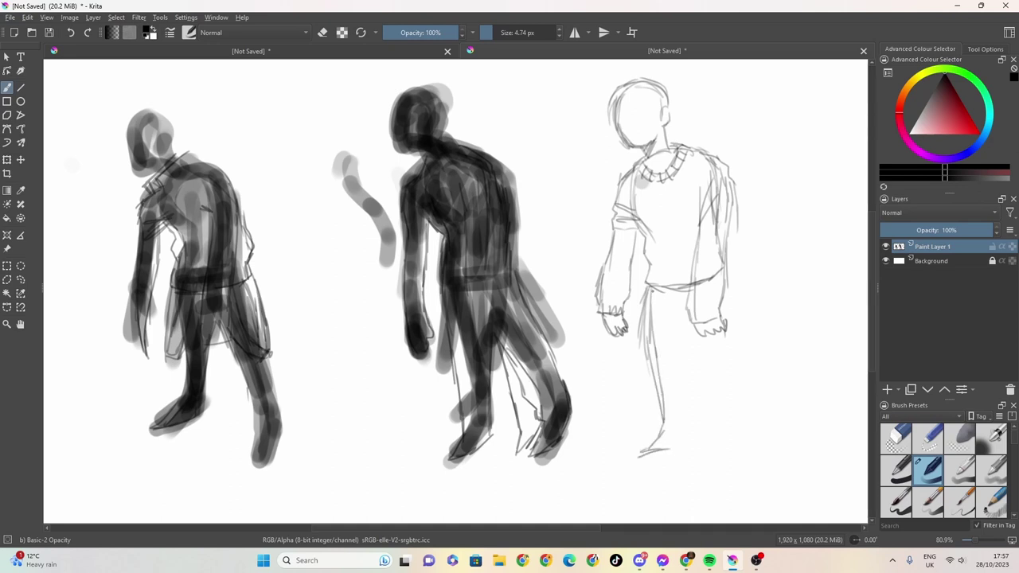
{"action": "mouse_move", "coordinate": [648, 284]}
{"action": "left_mouse_down"}
{"action": "mouse_move", "coordinate": [661, 451]}
{"action": "mouse_move", "coordinate": [637, 471]}
{"action": "mouse_move", "coordinate": [657, 476]}
{"action": "left_mouse_up"}
{"action": "mouse_move", "coordinate": [667, 464]}
{"action": "left_mouse_down"}
{"action": "mouse_move", "coordinate": [681, 451]}
{"action": "mouse_move", "coordinate": [670, 463]}
{"action": "mouse_move", "coordinate": [683, 417]}
{"action": "left_mouse_up"}
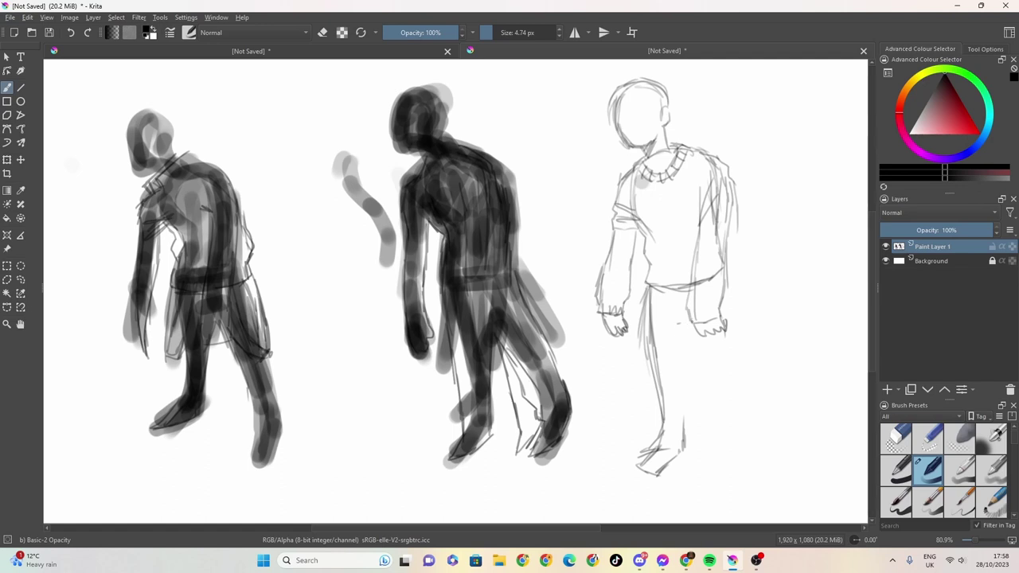
{"action": "left_click_drag", "start_coordinate": [681, 332], "coordinate": [683, 422]}
{"action": "mouse_move", "coordinate": [650, 292]}
{"action": "left_mouse_down"}
{"action": "mouse_move", "coordinate": [656, 415]}
{"action": "mouse_move", "coordinate": [650, 288]}
{"action": "mouse_move", "coordinate": [654, 331]}
{"action": "left_mouse_up"}
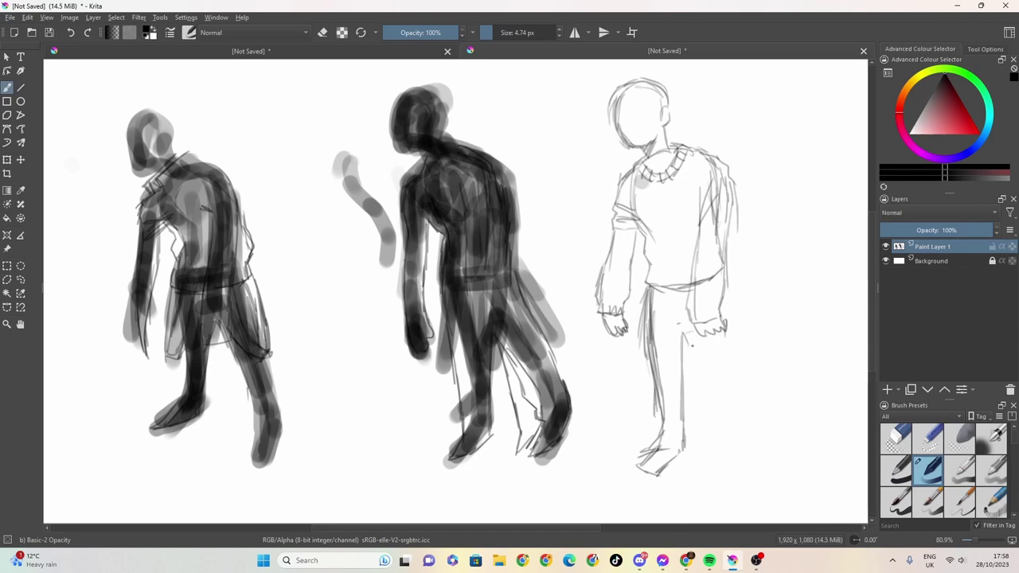
Step: Sketch the third figure's second leg and foot, angled outward from the crotch
{"action": "left_click_drag", "start_coordinate": [685, 335], "coordinate": [726, 460]}
{"action": "mouse_move", "coordinate": [724, 279]}
{"action": "left_mouse_down"}
{"action": "mouse_move", "coordinate": [719, 311]}
{"action": "mouse_move", "coordinate": [732, 333]}
{"action": "mouse_move", "coordinate": [710, 362]}
{"action": "left_mouse_up"}
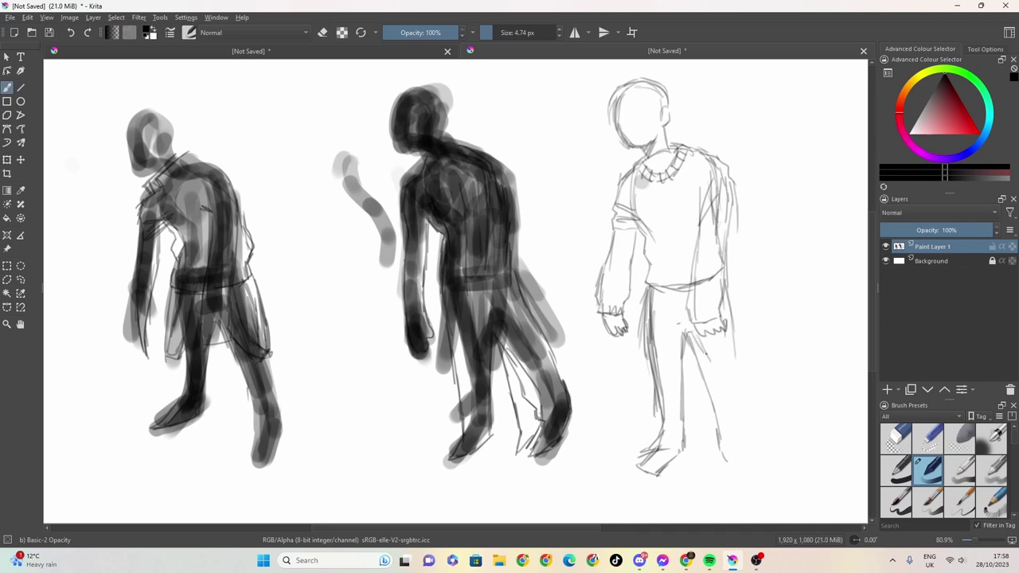
{"action": "left_click_drag", "start_coordinate": [692, 328], "coordinate": [736, 415]}
{"action": "mouse_move", "coordinate": [730, 334]}
{"action": "left_mouse_down"}
{"action": "mouse_move", "coordinate": [755, 406]}
{"action": "mouse_move", "coordinate": [734, 425]}
{"action": "mouse_move", "coordinate": [740, 448]}
{"action": "mouse_move", "coordinate": [728, 466]}
{"action": "mouse_move", "coordinate": [756, 474]}
{"action": "left_mouse_up"}
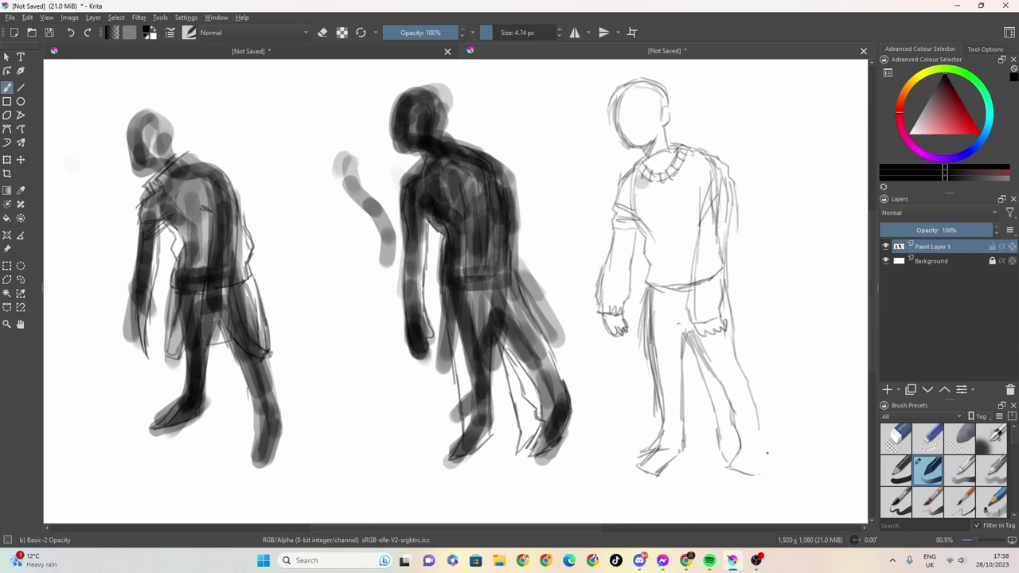
{"action": "mouse_move", "coordinate": [757, 420]}
{"action": "left_mouse_down"}
{"action": "mouse_move", "coordinate": [753, 478]}
{"action": "mouse_move", "coordinate": [726, 474]}
{"action": "mouse_move", "coordinate": [753, 479]}
{"action": "left_mouse_up"}
Step: Undo the third figure's legs, both hands and the whole second arm, back to the torso and front arm
{"action": "key", "text": "ctrl+z"}
{"action": "key", "text": "ctrl+z"}
{"action": "key", "text": "ctrl+z"}
{"action": "key", "text": "ctrl+z"}
{"action": "key", "text": "ctrl+z"}
{"action": "key", "text": "ctrl+z"}
{"action": "key", "text": "ctrl+z"}
{"action": "key", "text": "ctrl+z"}
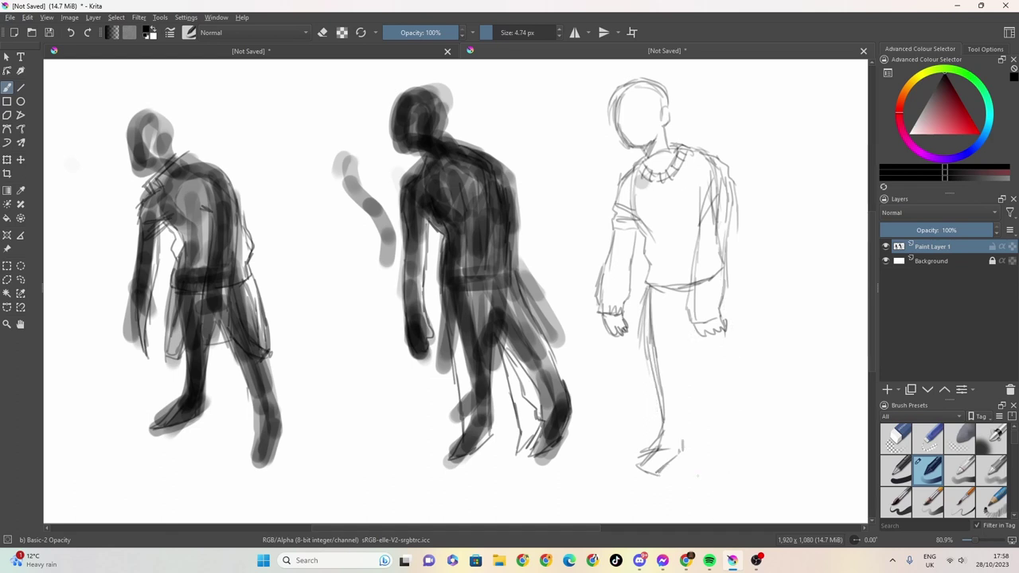
{"action": "key", "text": "ctrl+z"}
{"action": "key", "text": "ctrl+z"}
{"action": "key", "text": "ctrl+z"}
{"action": "key", "text": "ctrl+z"}
{"action": "key", "text": "ctrl+z"}
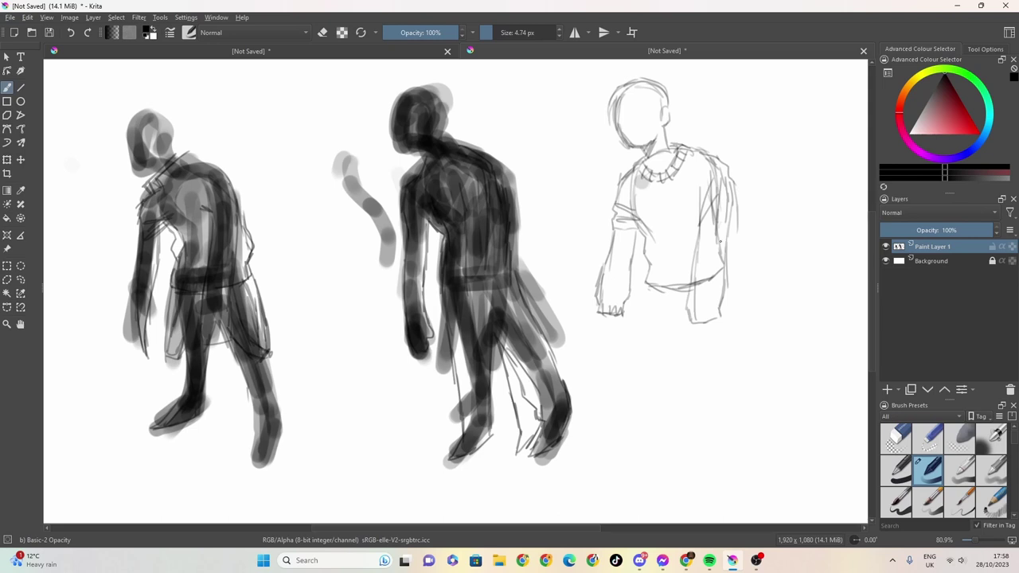
{"action": "key", "text": "ctrl+z"}
{"action": "key", "text": "ctrl+z"}
{"action": "key", "text": "ctrl+z"}
{"action": "key", "text": "ctrl+z"}
{"action": "key", "text": "ctrl+z"}
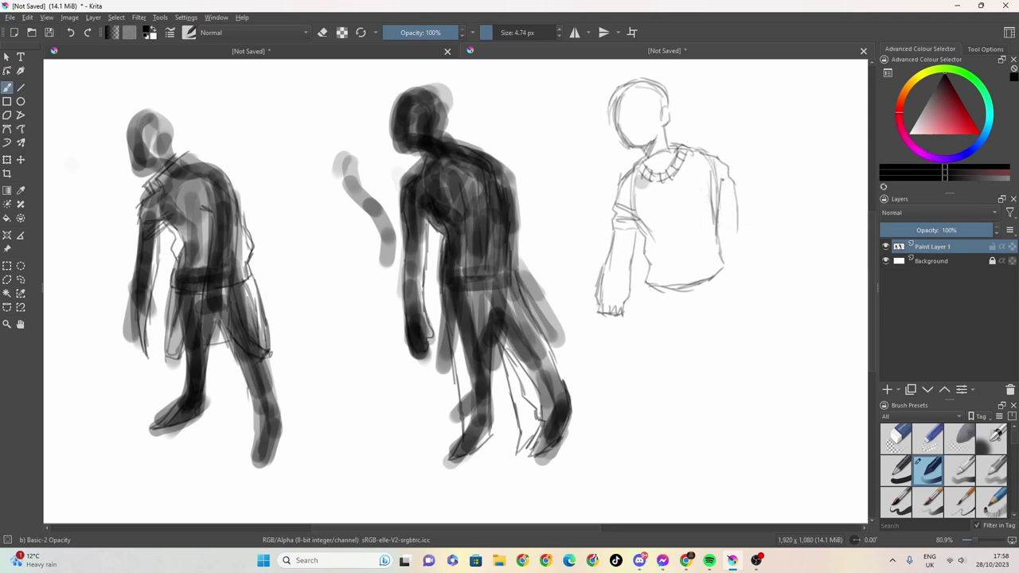
{"action": "key", "text": "ctrl+z"}
{"action": "key", "text": "ctrl+z"}
{"action": "key", "text": "ctrl+z"}
{"action": "key", "text": "ctrl+z"}
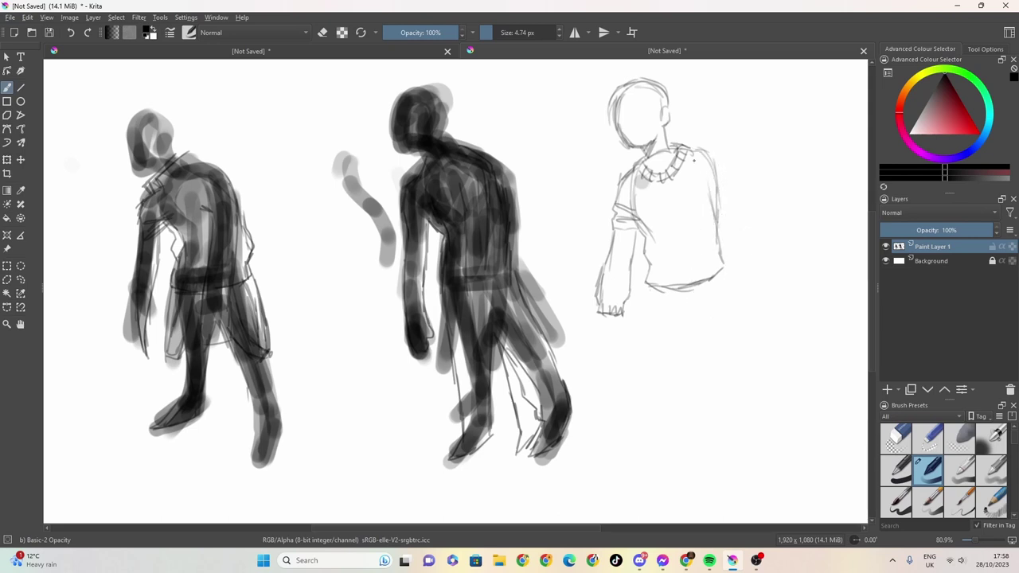
Step: Redraw the third figure's second sleeve as a loose shape with a wrist cuff, and outline simple hands on both arms
{"action": "mouse_move", "coordinate": [699, 152]}
{"action": "left_mouse_down"}
{"action": "mouse_move", "coordinate": [721, 165]}
{"action": "mouse_move", "coordinate": [734, 195]}
{"action": "mouse_move", "coordinate": [721, 193]}
{"action": "mouse_move", "coordinate": [728, 210]}
{"action": "left_mouse_up"}
{"action": "left_click_drag", "start_coordinate": [620, 183], "coordinate": [636, 215]}
{"action": "key", "text": "ctrl+z"}
{"action": "left_click_drag", "start_coordinate": [624, 196], "coordinate": [640, 218]}
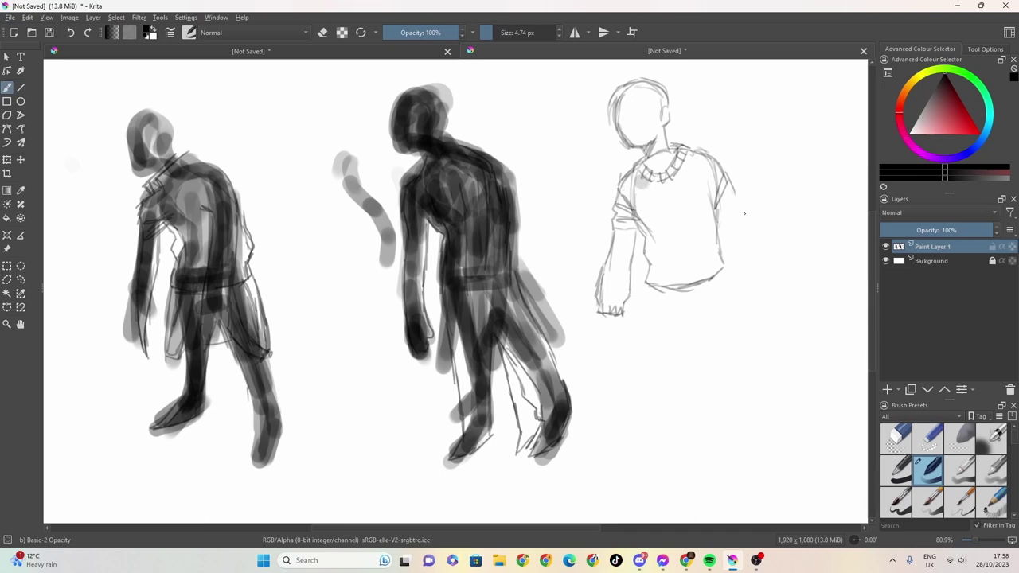
{"action": "mouse_move", "coordinate": [733, 192]}
{"action": "left_mouse_down"}
{"action": "mouse_move", "coordinate": [715, 231]}
{"action": "mouse_move", "coordinate": [713, 214]}
{"action": "mouse_move", "coordinate": [710, 302]}
{"action": "left_mouse_up"}
{"action": "mouse_move", "coordinate": [730, 186]}
{"action": "left_mouse_down"}
{"action": "mouse_move", "coordinate": [744, 246]}
{"action": "mouse_move", "coordinate": [737, 282]}
{"action": "mouse_move", "coordinate": [707, 297]}
{"action": "mouse_move", "coordinate": [735, 302]}
{"action": "mouse_move", "coordinate": [708, 303]}
{"action": "mouse_move", "coordinate": [733, 302]}
{"action": "mouse_move", "coordinate": [707, 321]}
{"action": "mouse_move", "coordinate": [720, 335]}
{"action": "mouse_move", "coordinate": [736, 335]}
{"action": "mouse_move", "coordinate": [732, 304]}
{"action": "left_mouse_up"}
{"action": "mouse_move", "coordinate": [596, 314]}
{"action": "left_mouse_down"}
{"action": "mouse_move", "coordinate": [612, 331]}
{"action": "mouse_move", "coordinate": [627, 325]}
{"action": "mouse_move", "coordinate": [624, 317]}
{"action": "left_mouse_up"}
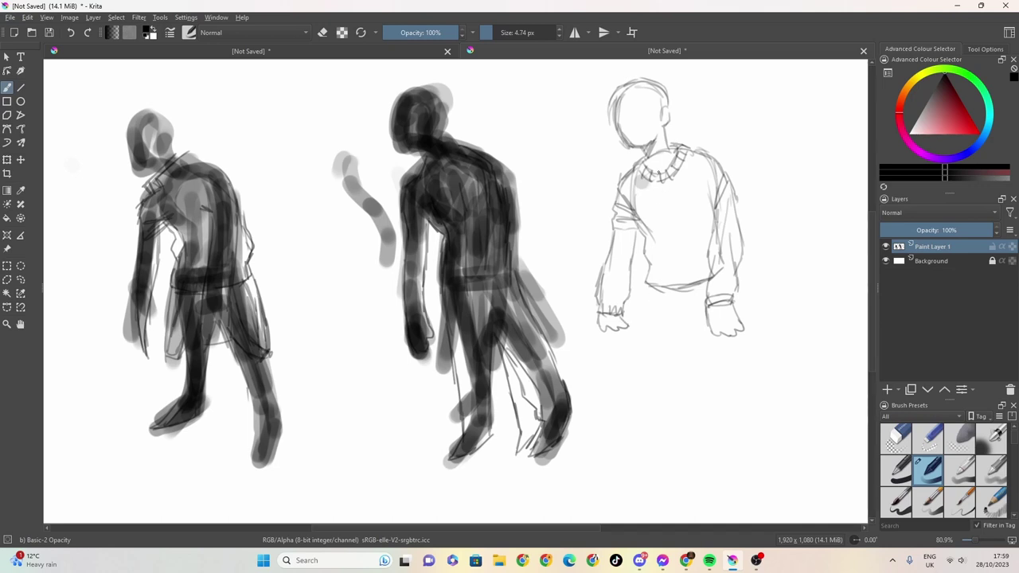
Step: Draw a centre line down the third figure's torso and a brief-shaped hip block below the hem
{"action": "mouse_move", "coordinate": [658, 183]}
{"action": "left_mouse_down"}
{"action": "mouse_move", "coordinate": [680, 291]}
{"action": "mouse_move", "coordinate": [652, 320]}
{"action": "mouse_move", "coordinate": [710, 299]}
{"action": "mouse_move", "coordinate": [696, 281]}
{"action": "mouse_move", "coordinate": [655, 284]}
{"action": "mouse_move", "coordinate": [717, 276]}
{"action": "left_mouse_up"}
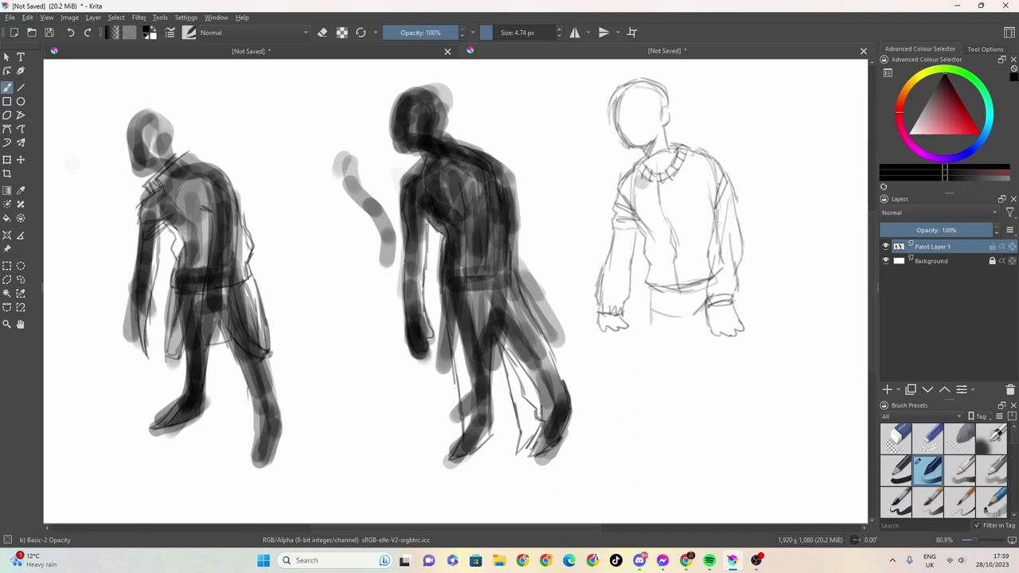
{"action": "mouse_move", "coordinate": [729, 218]}
{"action": "left_mouse_down"}
{"action": "mouse_move", "coordinate": [728, 299]}
{"action": "mouse_move", "coordinate": [718, 298]}
{"action": "left_mouse_up"}
Step: Draw the third figure's longer front leg from the hip down to a pointed foot
{"action": "mouse_move", "coordinate": [654, 304]}
{"action": "left_mouse_down"}
{"action": "mouse_move", "coordinate": [692, 328]}
{"action": "mouse_move", "coordinate": [651, 344]}
{"action": "mouse_move", "coordinate": [646, 332]}
{"action": "mouse_move", "coordinate": [645, 361]}
{"action": "left_mouse_up"}
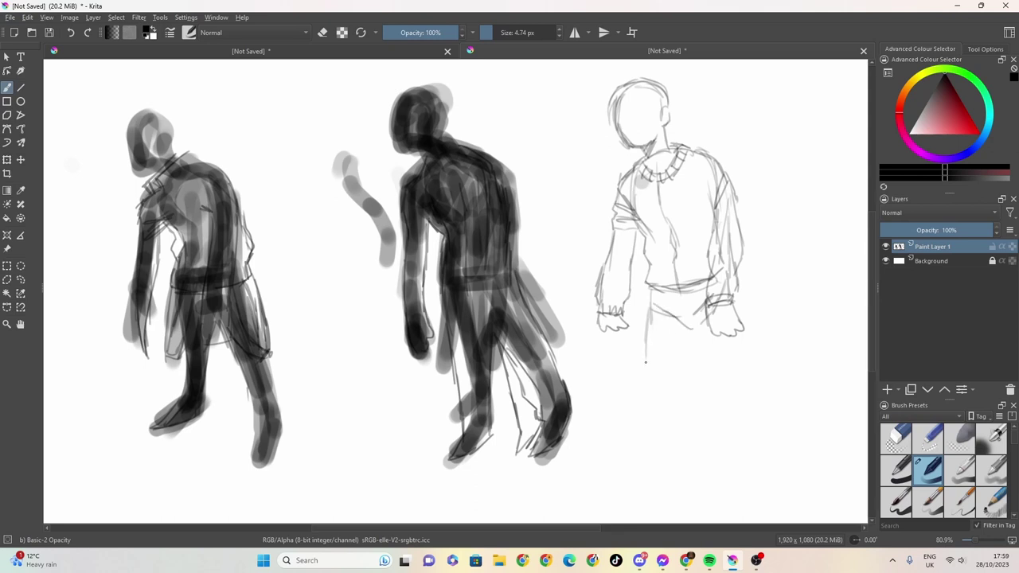
{"action": "left_click_drag", "start_coordinate": [649, 306], "coordinate": [663, 433]}
{"action": "left_click_drag", "start_coordinate": [690, 327], "coordinate": [683, 408]}
{"action": "left_click_drag", "start_coordinate": [648, 341], "coordinate": [668, 489]}
{"action": "mouse_move", "coordinate": [684, 398]}
{"action": "left_mouse_down"}
{"action": "mouse_move", "coordinate": [688, 500]}
{"action": "mouse_move", "coordinate": [658, 501]}
{"action": "mouse_move", "coordinate": [686, 508]}
{"action": "mouse_move", "coordinate": [689, 496]}
{"action": "left_mouse_up"}
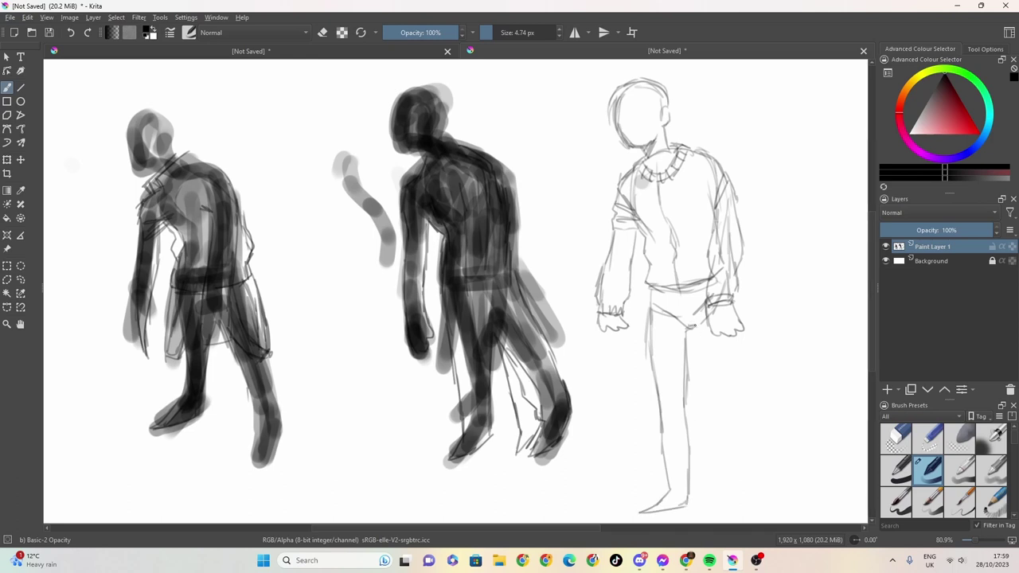
Step: Draw the third figure's second leg and foot, angled outward from the hip, and reinforce its inner thigh line
{"action": "left_click_drag", "start_coordinate": [700, 325], "coordinate": [717, 382]}
{"action": "left_click_drag", "start_coordinate": [701, 329], "coordinate": [722, 403]}
{"action": "left_click_drag", "start_coordinate": [737, 330], "coordinate": [741, 347]}
{"action": "left_click_drag", "start_coordinate": [732, 298], "coordinate": [738, 320]}
{"action": "mouse_move", "coordinate": [724, 277]}
{"action": "left_mouse_down"}
{"action": "mouse_move", "coordinate": [746, 363]}
{"action": "mouse_move", "coordinate": [747, 390]}
{"action": "mouse_move", "coordinate": [723, 408]}
{"action": "mouse_move", "coordinate": [732, 439]}
{"action": "left_mouse_up"}
{"action": "mouse_move", "coordinate": [745, 387]}
{"action": "left_mouse_down"}
{"action": "mouse_move", "coordinate": [758, 463]}
{"action": "mouse_move", "coordinate": [737, 465]}
{"action": "mouse_move", "coordinate": [742, 505]}
{"action": "mouse_move", "coordinate": [760, 510]}
{"action": "left_mouse_up"}
{"action": "mouse_move", "coordinate": [756, 469]}
{"action": "left_mouse_down"}
{"action": "mouse_move", "coordinate": [773, 510]}
{"action": "mouse_move", "coordinate": [743, 512]}
{"action": "left_mouse_up"}
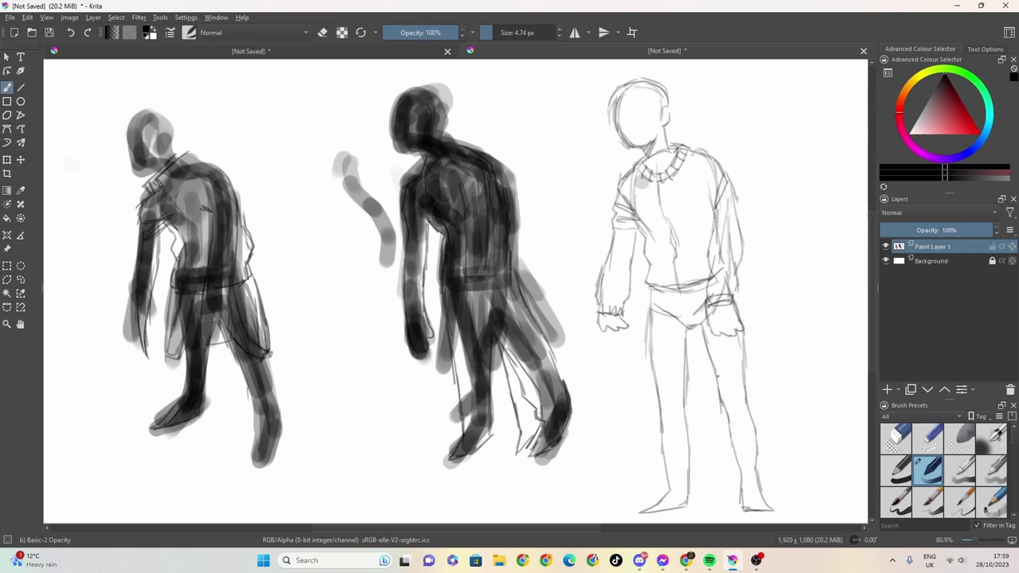
{"action": "mouse_move", "coordinate": [690, 326]}
{"action": "left_mouse_down"}
{"action": "mouse_move", "coordinate": [685, 370]}
{"action": "mouse_move", "coordinate": [704, 353]}
{"action": "mouse_move", "coordinate": [719, 403]}
{"action": "left_mouse_up"}
{"action": "mouse_move", "coordinate": [696, 325]}
{"action": "left_mouse_down"}
{"action": "mouse_move", "coordinate": [711, 372]}
{"action": "mouse_move", "coordinate": [707, 351]}
{"action": "left_mouse_up"}
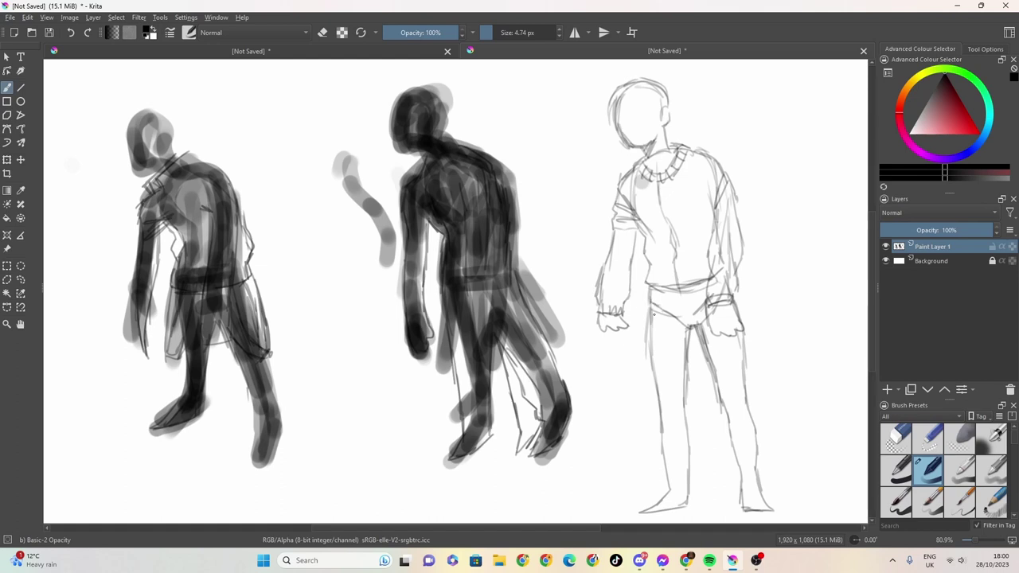
Step: Sketch a curved waist line across the third figure's torso, with body contours along the chest, sides and shoulders
{"action": "left_click_drag", "start_coordinate": [727, 282], "coordinate": [719, 249]}
{"action": "mouse_move", "coordinate": [692, 154]}
{"action": "left_mouse_down"}
{"action": "mouse_move", "coordinate": [706, 163]}
{"action": "mouse_move", "coordinate": [715, 228]}
{"action": "mouse_move", "coordinate": [656, 254]}
{"action": "left_mouse_up"}
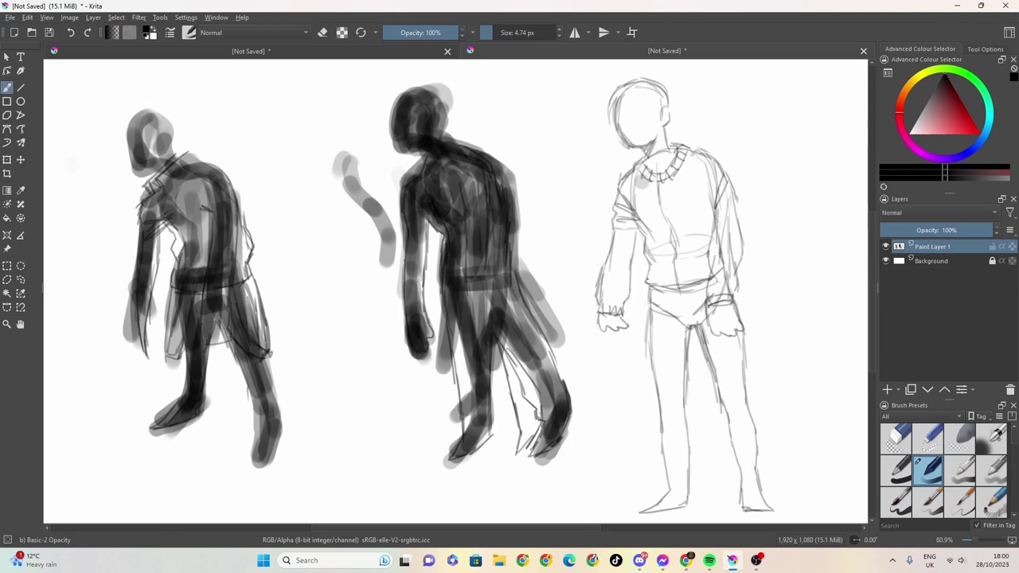
{"action": "left_click_drag", "start_coordinate": [650, 283], "coordinate": [649, 268]}
{"action": "left_click_drag", "start_coordinate": [725, 268], "coordinate": [721, 199]}
{"action": "mouse_move", "coordinate": [702, 154]}
{"action": "left_mouse_down"}
{"action": "mouse_move", "coordinate": [713, 162]}
{"action": "mouse_move", "coordinate": [701, 166]}
{"action": "mouse_move", "coordinate": [699, 197]}
{"action": "left_mouse_up"}
{"action": "left_click_drag", "start_coordinate": [631, 211], "coordinate": [636, 175]}
{"action": "left_click_drag", "start_coordinate": [633, 199], "coordinate": [632, 173]}
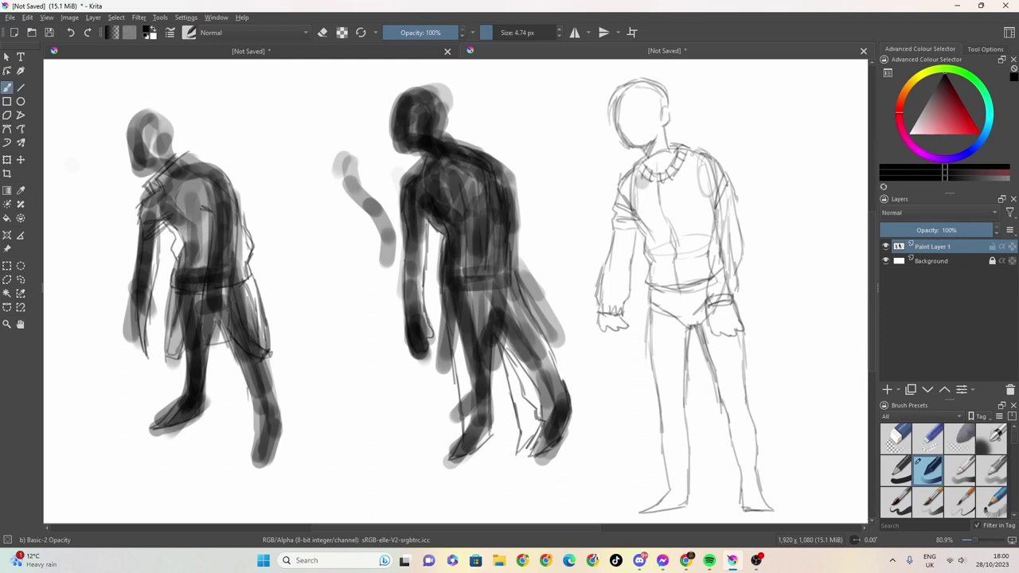
Step: Add body contour lines inside the third figure's second sleeve, and undo the extra strokes near the front armpit
{"action": "mouse_move", "coordinate": [717, 162]}
{"action": "left_mouse_down"}
{"action": "mouse_move", "coordinate": [741, 226]}
{"action": "mouse_move", "coordinate": [703, 188]}
{"action": "left_mouse_up"}
{"action": "mouse_move", "coordinate": [709, 224]}
{"action": "left_mouse_down"}
{"action": "mouse_move", "coordinate": [705, 201]}
{"action": "mouse_move", "coordinate": [710, 225]}
{"action": "left_mouse_up"}
{"action": "left_click_drag", "start_coordinate": [637, 198], "coordinate": [634, 234]}
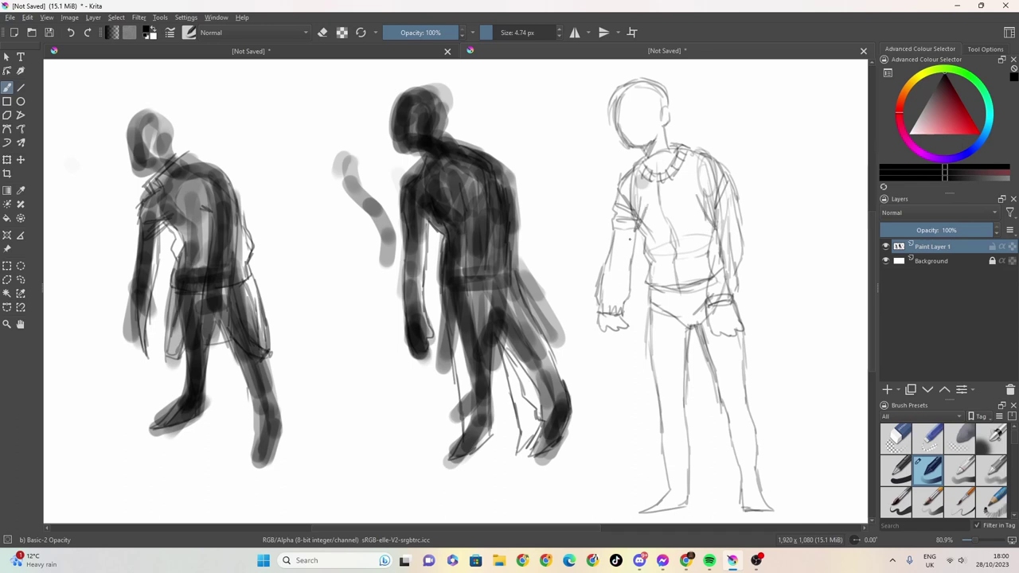
{"action": "key", "text": "ctrl+z"}
{"action": "key", "text": "ctrl+z"}
Step: Add a trouser hem at the third figure's front ankle and reinforce the outer line of that leg
{"action": "left_click_drag", "start_coordinate": [653, 303], "coordinate": [649, 350]}
{"action": "mouse_move", "coordinate": [663, 470]}
{"action": "left_mouse_down"}
{"action": "mouse_move", "coordinate": [667, 495]}
{"action": "mouse_move", "coordinate": [689, 493]}
{"action": "mouse_move", "coordinate": [689, 475]}
{"action": "left_mouse_up"}
{"action": "left_click_drag", "start_coordinate": [648, 314], "coordinate": [665, 482]}
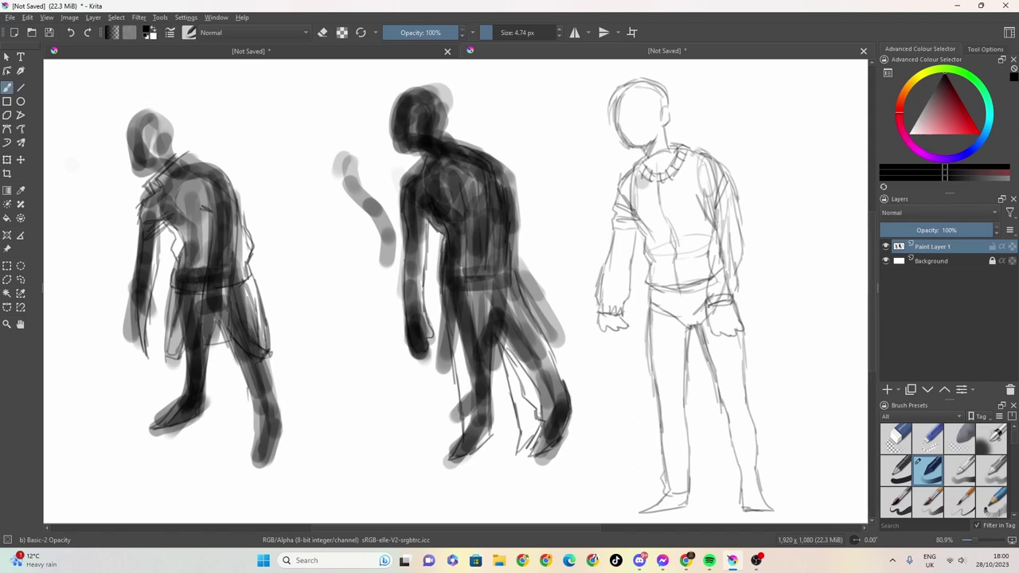
Step: Try a trouser fly and fold lines radiating from the crotch over the third figure's front thigh, and undo them
{"action": "left_click_drag", "start_coordinate": [708, 314], "coordinate": [667, 344]}
{"action": "mouse_move", "coordinate": [682, 297]}
{"action": "left_mouse_down"}
{"action": "mouse_move", "coordinate": [684, 322]}
{"action": "mouse_move", "coordinate": [691, 310]}
{"action": "mouse_move", "coordinate": [698, 321]}
{"action": "mouse_move", "coordinate": [665, 351]}
{"action": "mouse_move", "coordinate": [662, 338]}
{"action": "mouse_move", "coordinate": [646, 343]}
{"action": "mouse_move", "coordinate": [658, 348]}
{"action": "mouse_move", "coordinate": [646, 359]}
{"action": "mouse_move", "coordinate": [662, 419]}
{"action": "left_mouse_up"}
{"action": "left_click_drag", "start_coordinate": [690, 331], "coordinate": [675, 378]}
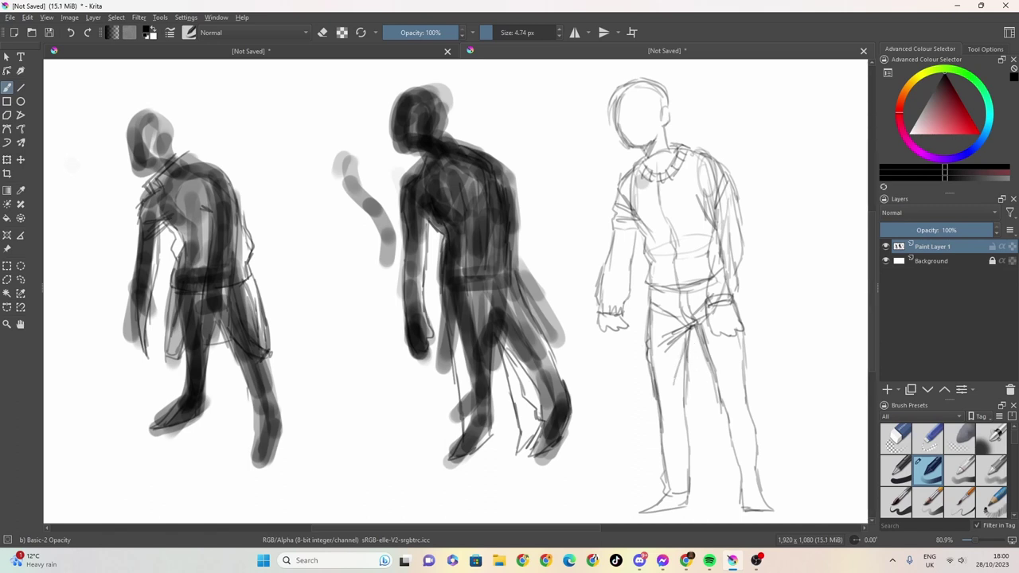
{"action": "key", "text": "ctrl+z"}
{"action": "key", "text": "ctrl+z"}
{"action": "key", "text": "ctrl+z"}
{"action": "key", "text": "ctrl+z"}
{"action": "key", "text": "ctrl+z"}
{"action": "key", "text": "ctrl+z"}
{"action": "key", "text": "ctrl+z"}
{"action": "key", "text": "ctrl+z"}
{"action": "key", "text": "ctrl+z"}
{"action": "key", "text": "ctrl+z"}
{"action": "key", "text": "ctrl+z"}
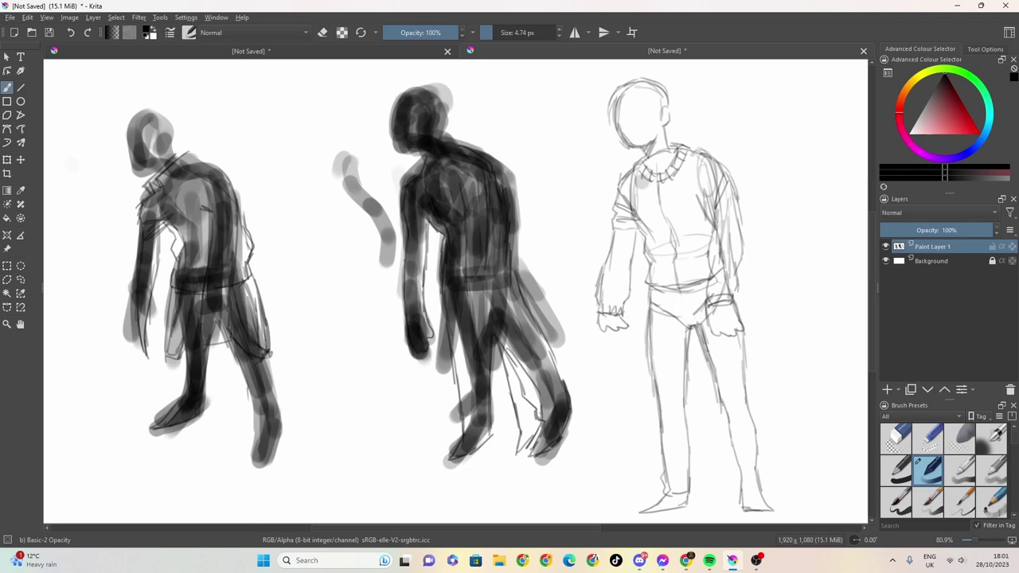
{"action": "key", "text": "ctrl+shift+z"}
{"action": "key", "text": "ctrl+shift+z"}
{"action": "key", "text": "ctrl+shift+z"}
Step: Outline loose trousers over the third figure's legs, with a lowered crotch line and gathered hems at the ankles
{"action": "mouse_move", "coordinate": [729, 454]}
{"action": "left_mouse_down"}
{"action": "mouse_move", "coordinate": [736, 483]}
{"action": "mouse_move", "coordinate": [755, 482]}
{"action": "mouse_move", "coordinate": [760, 429]}
{"action": "left_mouse_up"}
{"action": "left_click_drag", "start_coordinate": [738, 290], "coordinate": [759, 449]}
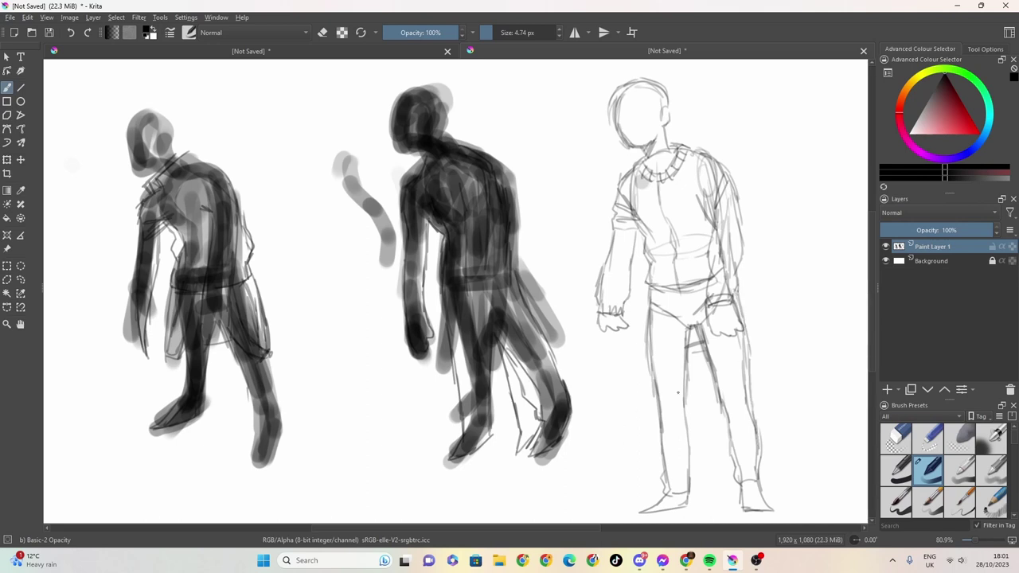
{"action": "mouse_move", "coordinate": [686, 402]}
{"action": "left_mouse_down"}
{"action": "mouse_move", "coordinate": [689, 494]}
{"action": "mouse_move", "coordinate": [670, 471]}
{"action": "mouse_move", "coordinate": [689, 473]}
{"action": "mouse_move", "coordinate": [670, 475]}
{"action": "left_mouse_up"}
{"action": "left_click_drag", "start_coordinate": [658, 406], "coordinate": [662, 444]}
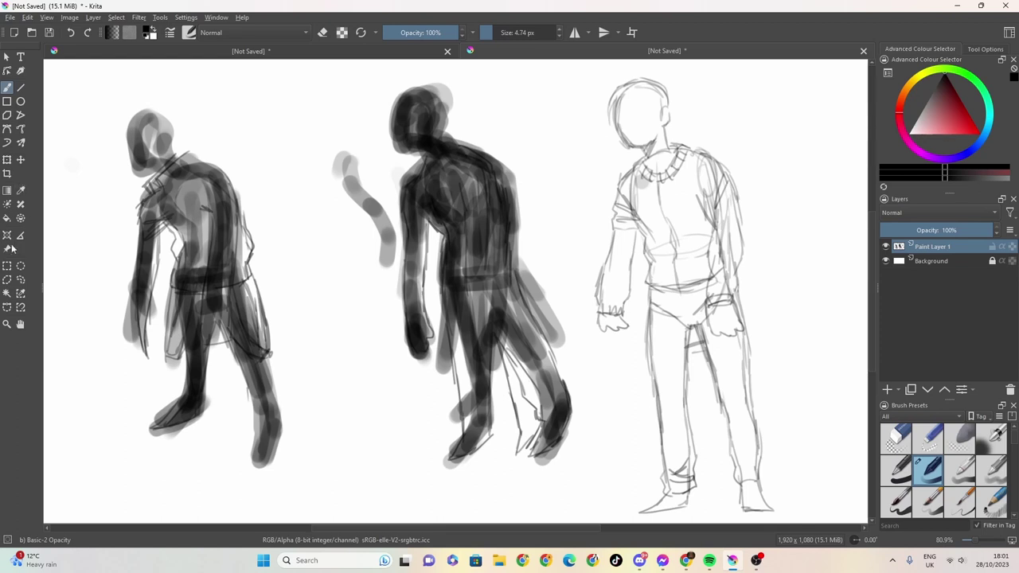
Step: Erase the third figure's hip block and the leg lines above the trouser crotch with the Eraser Circle brush
{"action": "left_click", "coordinate": [890, 442]}
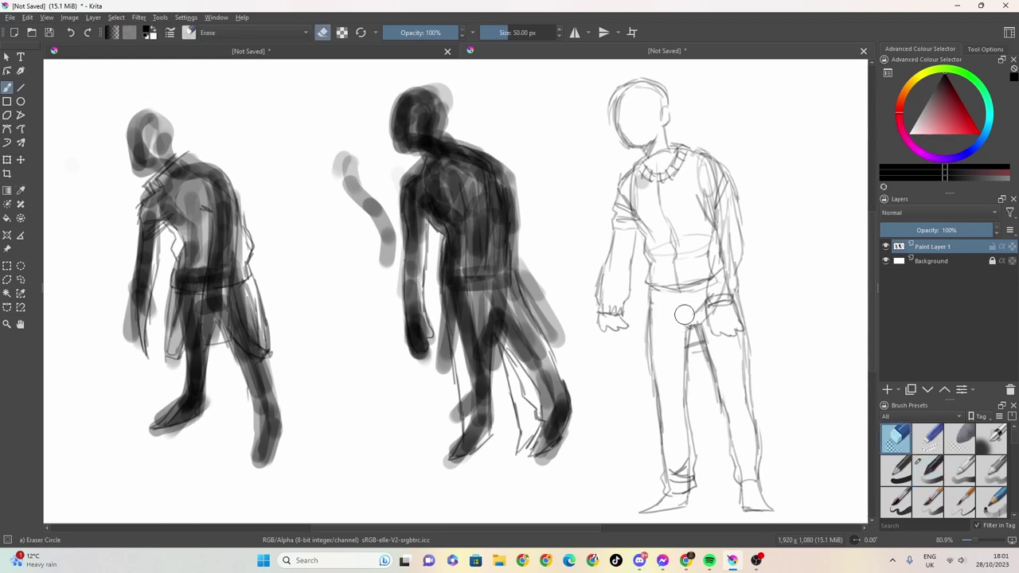
{"action": "mouse_move", "coordinate": [693, 331]}
{"action": "left_mouse_down"}
{"action": "mouse_move", "coordinate": [706, 356]}
{"action": "mouse_move", "coordinate": [688, 326]}
{"action": "mouse_move", "coordinate": [709, 333]}
{"action": "mouse_move", "coordinate": [743, 432]}
{"action": "mouse_move", "coordinate": [738, 347]}
{"action": "mouse_move", "coordinate": [737, 383]}
{"action": "left_mouse_up"}
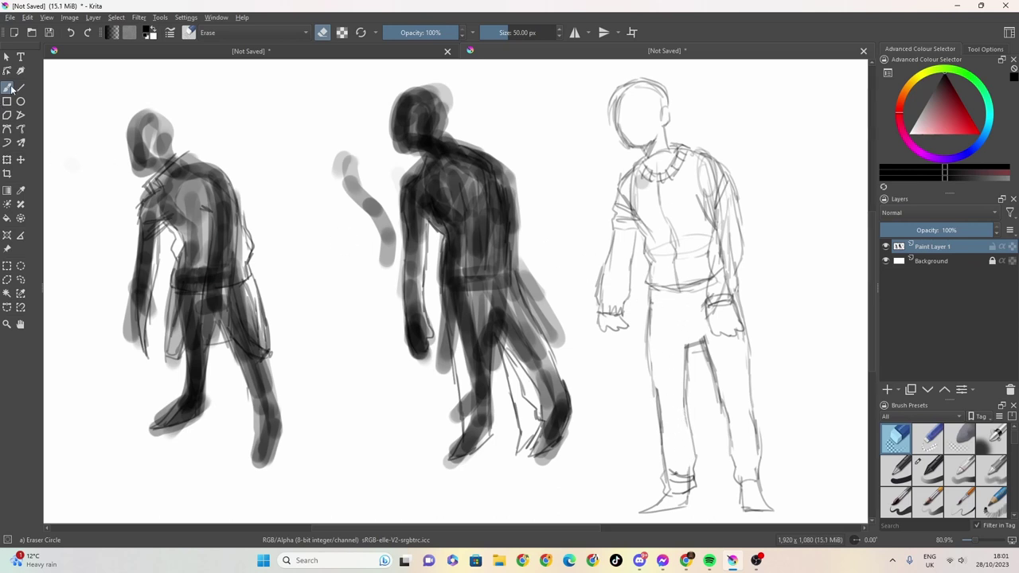
Step: Draw a fly and a curved front pocket on the third figure's trousers with the Basic-2 Opacity brush, reinforcing the outer thigh
{"action": "left_click", "coordinate": [929, 466]}
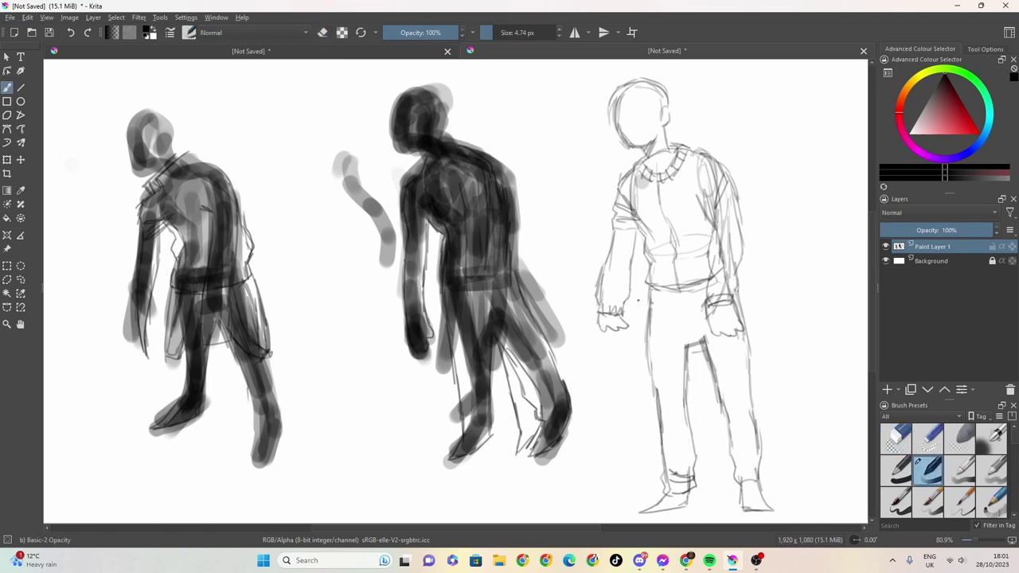
{"action": "mouse_move", "coordinate": [680, 293]}
{"action": "left_mouse_down"}
{"action": "mouse_move", "coordinate": [684, 315]}
{"action": "mouse_move", "coordinate": [703, 322]}
{"action": "left_mouse_up"}
{"action": "mouse_move", "coordinate": [700, 344]}
{"action": "left_mouse_down"}
{"action": "mouse_move", "coordinate": [688, 347]}
{"action": "mouse_move", "coordinate": [699, 343]}
{"action": "left_mouse_up"}
{"action": "left_click_drag", "start_coordinate": [648, 288], "coordinate": [658, 416]}
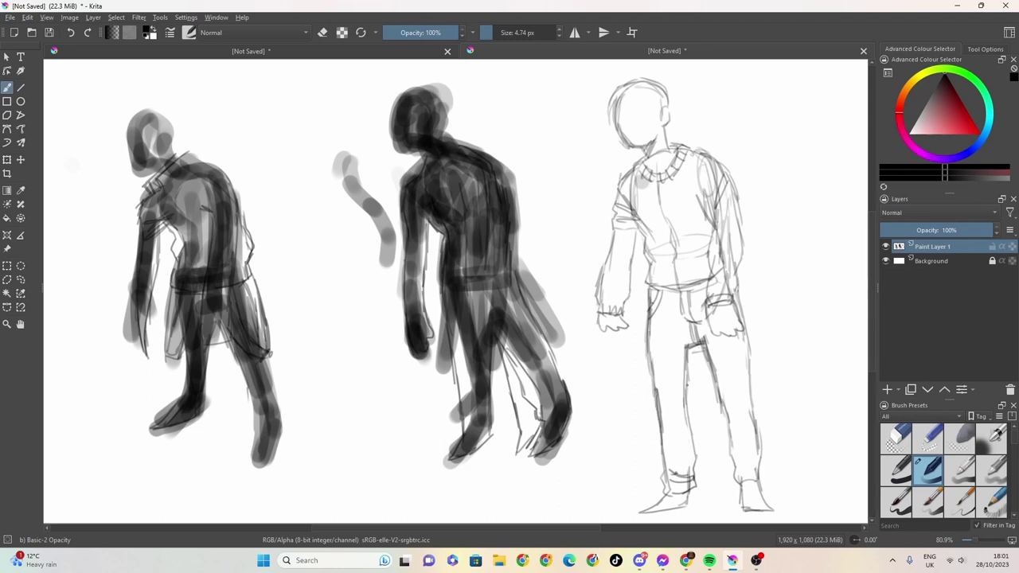
Step: Widen the front trouser leg's inner edge and reinforce both edges of the third figure's second trouser leg
{"action": "left_click_drag", "start_coordinate": [686, 350], "coordinate": [677, 450]}
{"action": "left_click_drag", "start_coordinate": [688, 385], "coordinate": [674, 453]}
{"action": "left_click_drag", "start_coordinate": [717, 383], "coordinate": [745, 454]}
{"action": "left_click_drag", "start_coordinate": [741, 320], "coordinate": [758, 476]}
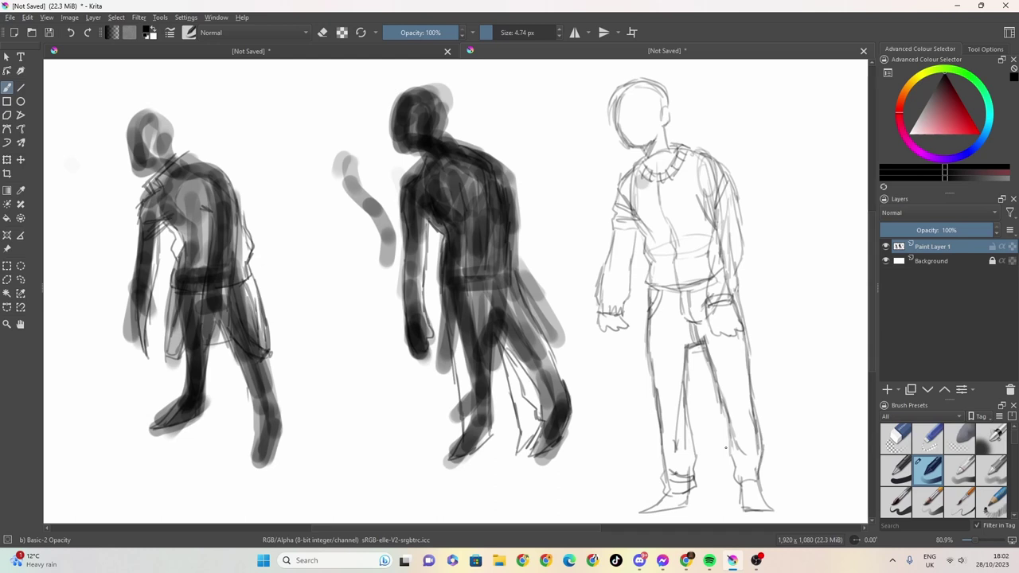
{"action": "mouse_move", "coordinate": [722, 402]}
{"action": "left_mouse_down"}
{"action": "mouse_move", "coordinate": [734, 464]}
{"action": "mouse_move", "coordinate": [754, 487]}
{"action": "mouse_move", "coordinate": [754, 409]}
{"action": "left_mouse_up"}
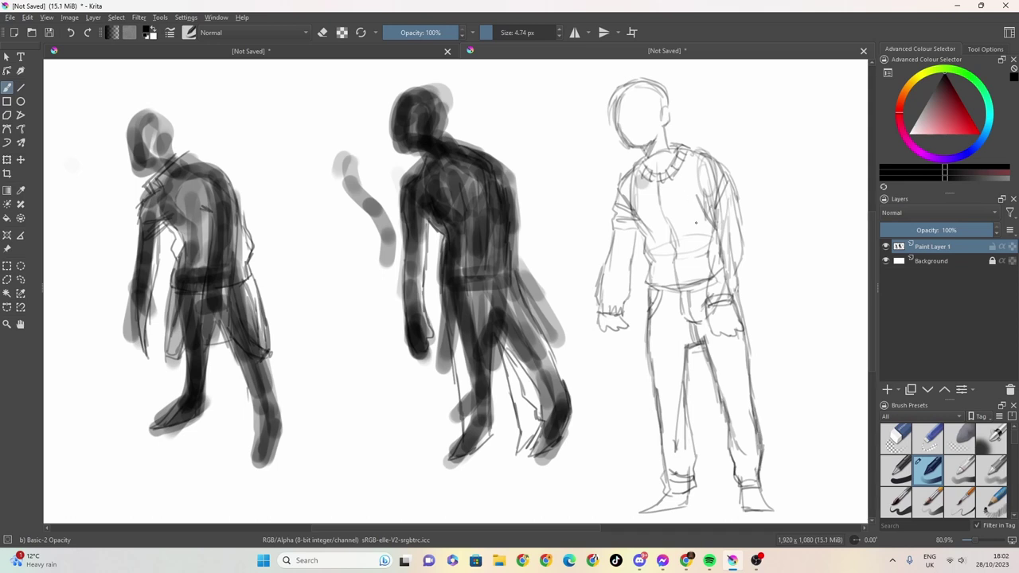
Step: Add armpit and waist folds, a small pocket shape and a reinforced hem to the third figure's top
{"action": "mouse_move", "coordinate": [698, 218]}
{"action": "left_mouse_down"}
{"action": "mouse_move", "coordinate": [656, 241]}
{"action": "mouse_move", "coordinate": [637, 229]}
{"action": "mouse_move", "coordinate": [662, 251]}
{"action": "mouse_move", "coordinate": [646, 239]}
{"action": "mouse_move", "coordinate": [663, 255]}
{"action": "mouse_move", "coordinate": [648, 282]}
{"action": "left_mouse_up"}
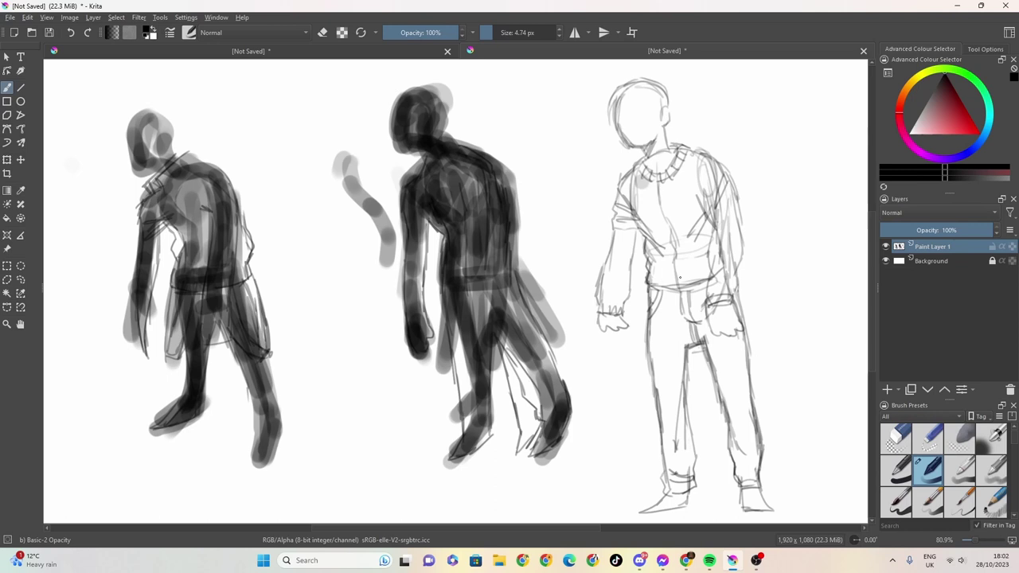
{"action": "mouse_move", "coordinate": [704, 251]}
{"action": "left_mouse_down"}
{"action": "mouse_move", "coordinate": [662, 266]}
{"action": "mouse_move", "coordinate": [663, 293]}
{"action": "left_mouse_up"}
{"action": "mouse_move", "coordinate": [690, 255]}
{"action": "left_mouse_down"}
{"action": "mouse_move", "coordinate": [683, 267]}
{"action": "mouse_move", "coordinate": [705, 286]}
{"action": "mouse_move", "coordinate": [672, 297]}
{"action": "mouse_move", "coordinate": [686, 295]}
{"action": "left_mouse_up"}
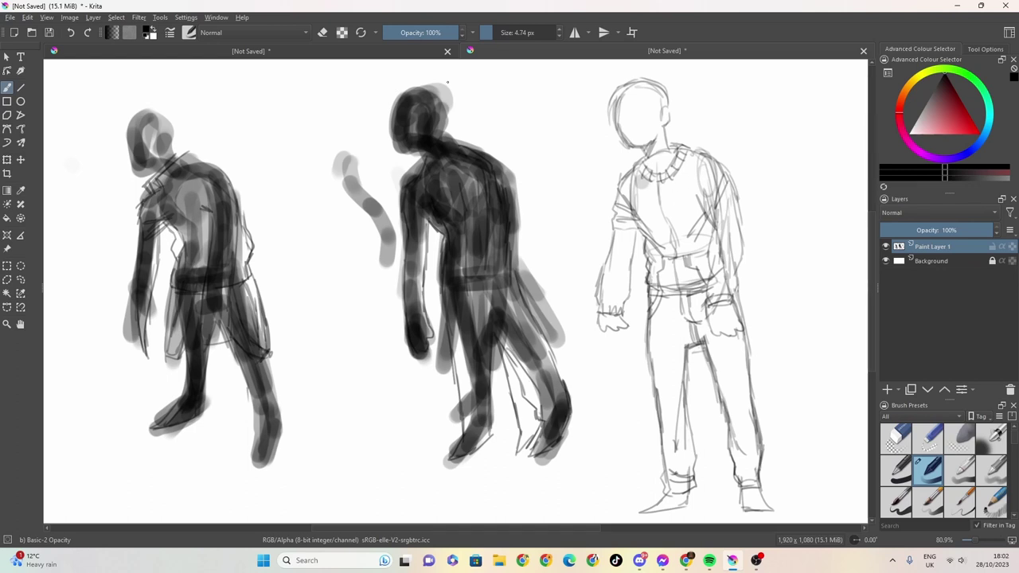
Step: Erase the centre line from the third figure's top at 40.24 px, and return to painting with a 4.17 px brush
{"action": "left_click", "coordinate": [322, 32]}
{"action": "left_click", "coordinate": [507, 33]}
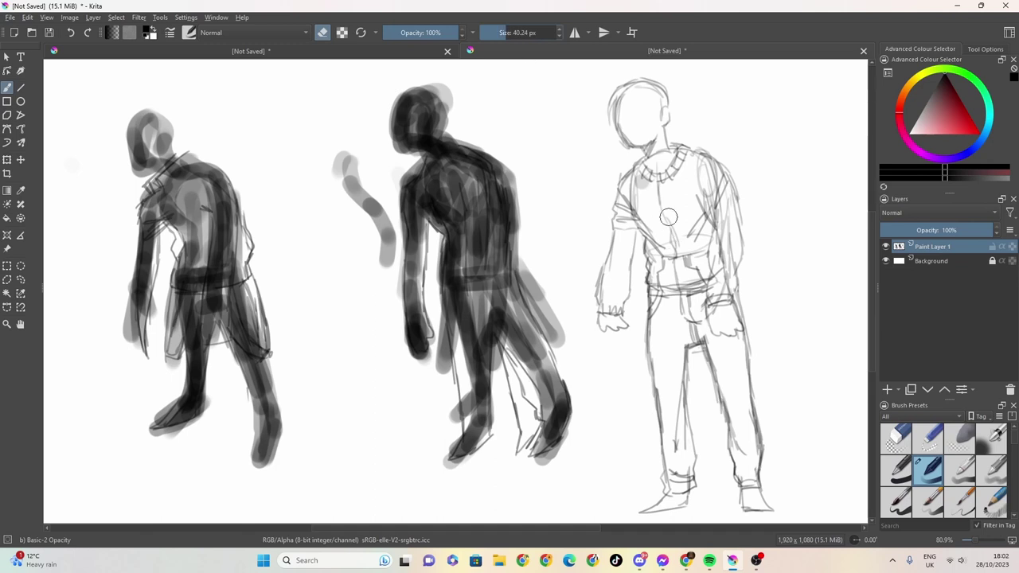
{"action": "mouse_move", "coordinate": [669, 216]}
{"action": "left_mouse_down"}
{"action": "mouse_move", "coordinate": [661, 191]}
{"action": "mouse_move", "coordinate": [675, 255]}
{"action": "mouse_move", "coordinate": [674, 239]}
{"action": "mouse_move", "coordinate": [698, 236]}
{"action": "left_mouse_up"}
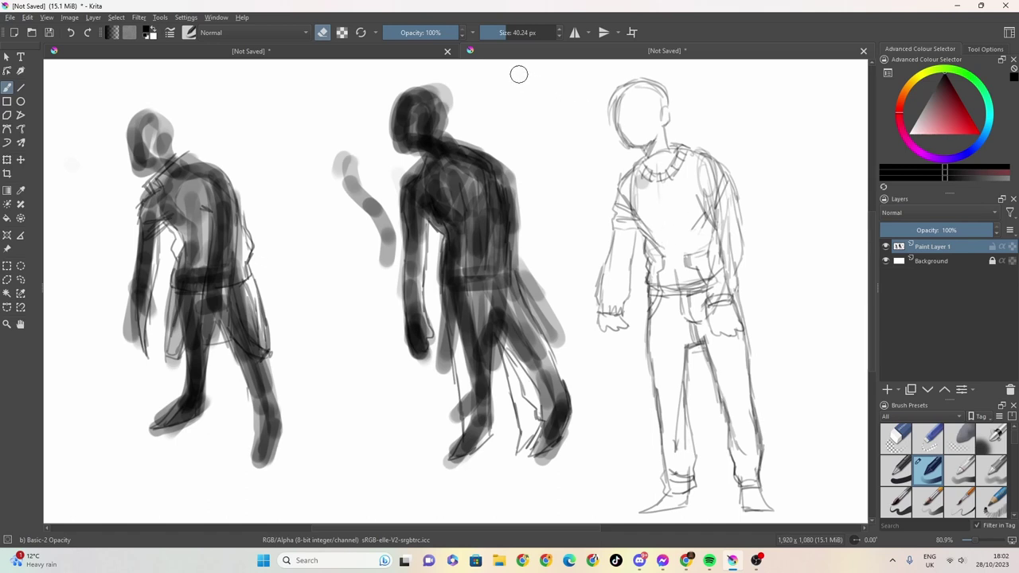
{"action": "left_click", "coordinate": [488, 31]}
{"action": "key", "text": "e"}
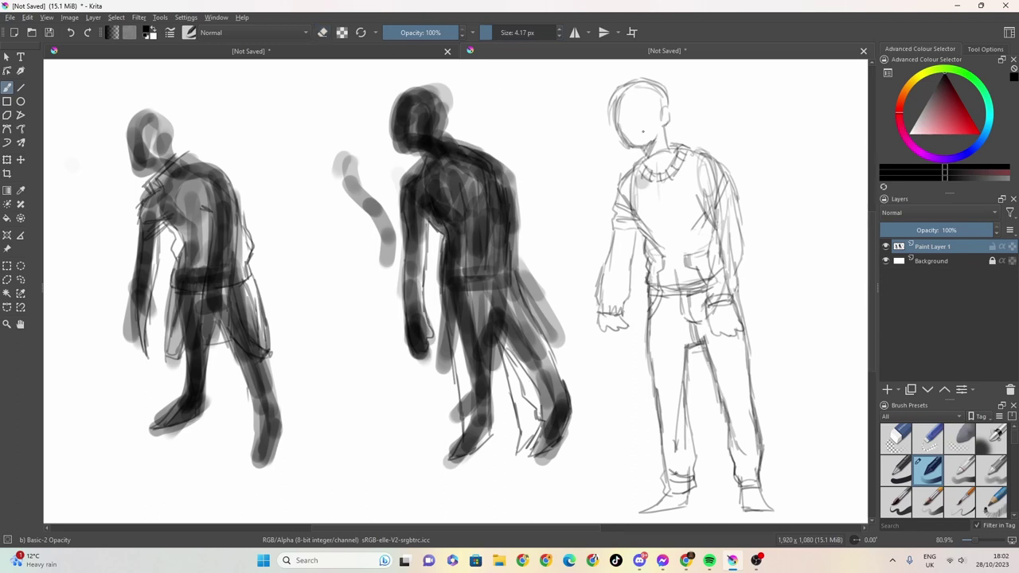
Step: Draw the third figure's fringe and spiky hair, and add eyebrows, eyes and a mouth to the face
{"action": "mouse_move", "coordinate": [638, 142]}
{"action": "left_mouse_down"}
{"action": "mouse_move", "coordinate": [649, 147]}
{"action": "mouse_move", "coordinate": [632, 144]}
{"action": "left_mouse_up"}
{"action": "mouse_move", "coordinate": [623, 122]}
{"action": "left_mouse_down"}
{"action": "mouse_move", "coordinate": [633, 144]}
{"action": "mouse_move", "coordinate": [617, 113]}
{"action": "mouse_move", "coordinate": [624, 137]}
{"action": "mouse_move", "coordinate": [618, 128]}
{"action": "mouse_move", "coordinate": [674, 124]}
{"action": "left_mouse_up"}
{"action": "mouse_move", "coordinate": [629, 93]}
{"action": "left_mouse_down"}
{"action": "mouse_move", "coordinate": [656, 102]}
{"action": "mouse_move", "coordinate": [659, 147]}
{"action": "mouse_move", "coordinate": [659, 104]}
{"action": "mouse_move", "coordinate": [626, 153]}
{"action": "left_mouse_up"}
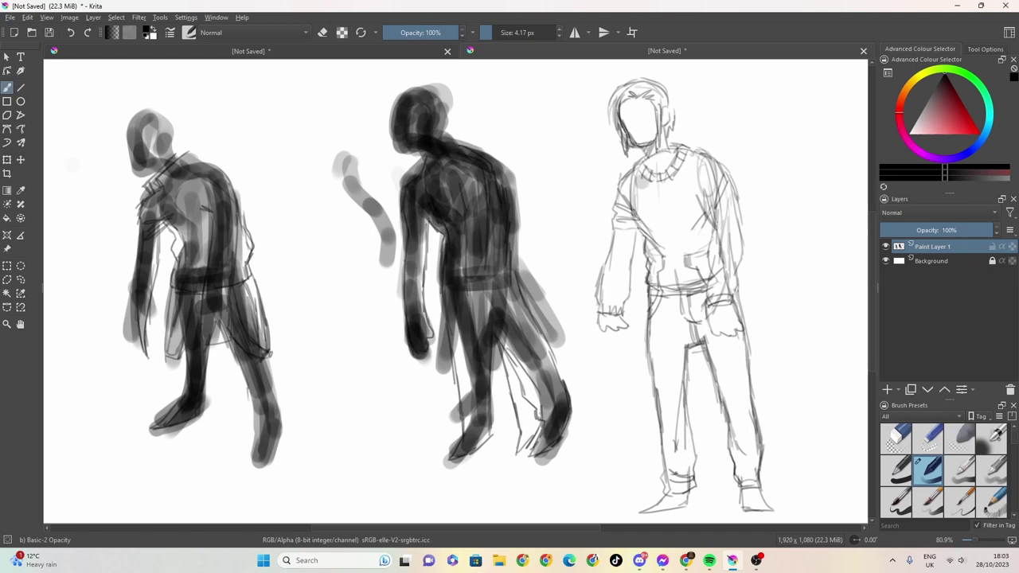
{"action": "mouse_move", "coordinate": [615, 127]}
{"action": "left_mouse_down"}
{"action": "mouse_move", "coordinate": [609, 92]}
{"action": "mouse_move", "coordinate": [631, 79]}
{"action": "mouse_move", "coordinate": [652, 79]}
{"action": "mouse_move", "coordinate": [665, 94]}
{"action": "mouse_move", "coordinate": [668, 84]}
{"action": "mouse_move", "coordinate": [642, 70]}
{"action": "left_mouse_up"}
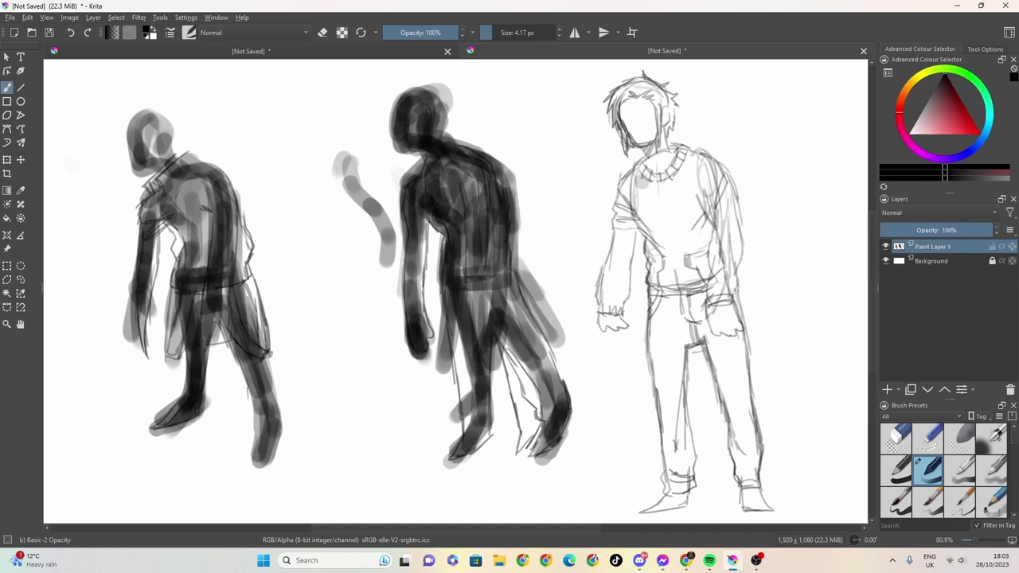
{"action": "left_click_drag", "start_coordinate": [666, 110], "coordinate": [671, 115]}
{"action": "mouse_move", "coordinate": [666, 139]}
{"action": "left_mouse_down"}
{"action": "mouse_move", "coordinate": [668, 156]}
{"action": "mouse_move", "coordinate": [643, 167]}
{"action": "mouse_move", "coordinate": [670, 153]}
{"action": "left_mouse_up"}
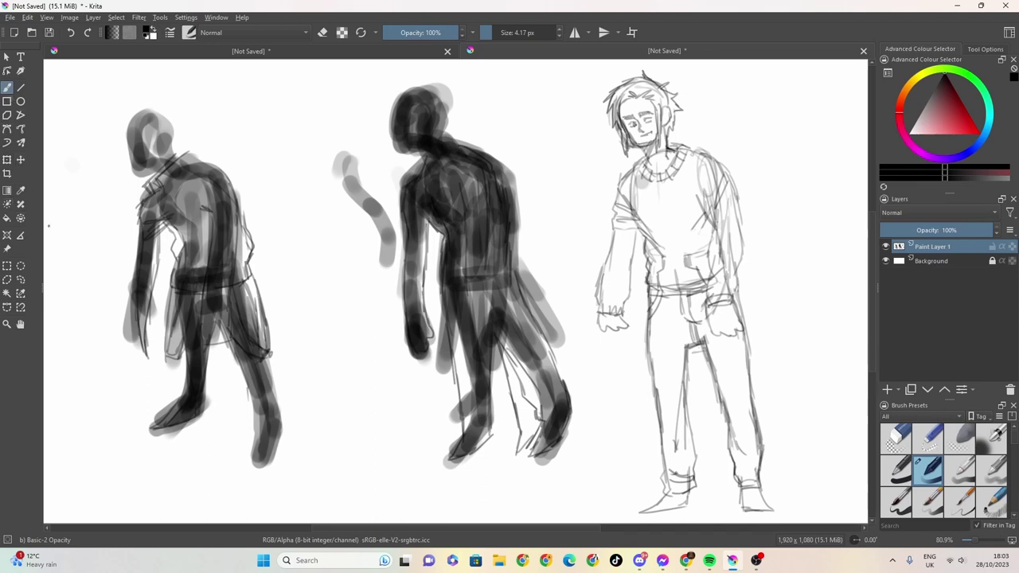
Step: Erase the overlapping lines around the third figure's chest and sleeve with Eraser Circle, starting at 50 px, and return to the Basic-2 Opacity brush
{"action": "left_click", "coordinate": [896, 437]}
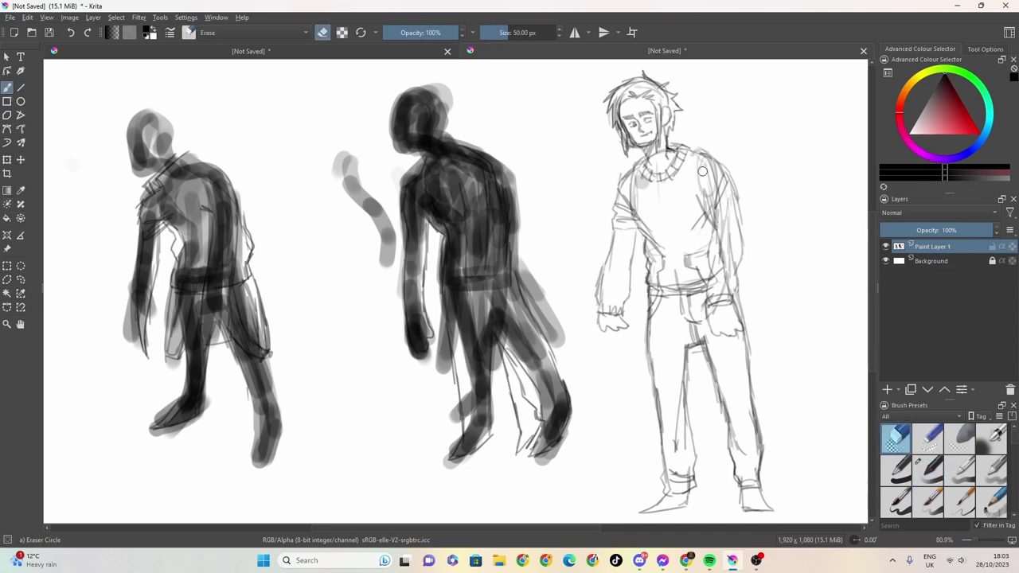
{"action": "left_click_drag", "start_coordinate": [698, 186], "coordinate": [707, 179]}
{"action": "mouse_move", "coordinate": [651, 210]}
{"action": "left_mouse_down"}
{"action": "mouse_move", "coordinate": [636, 189]}
{"action": "mouse_move", "coordinate": [653, 221]}
{"action": "left_mouse_up"}
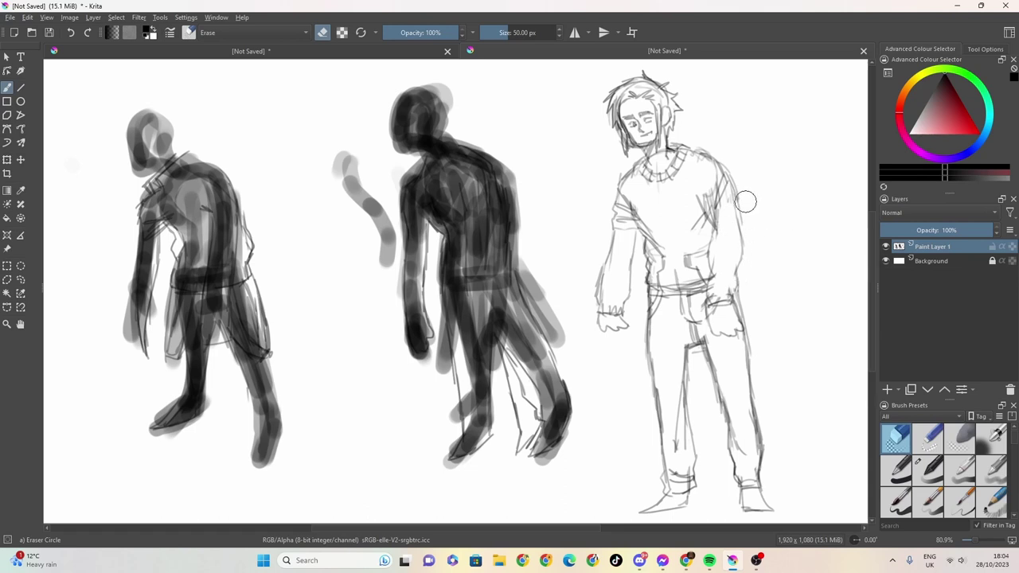
{"action": "left_click", "coordinate": [500, 32]}
{"action": "mouse_move", "coordinate": [710, 200]}
{"action": "left_mouse_down"}
{"action": "mouse_move", "coordinate": [710, 210]}
{"action": "mouse_move", "coordinate": [711, 186]}
{"action": "left_mouse_up"}
{"action": "left_click_drag", "start_coordinate": [492, 37], "coordinate": [483, 35]}
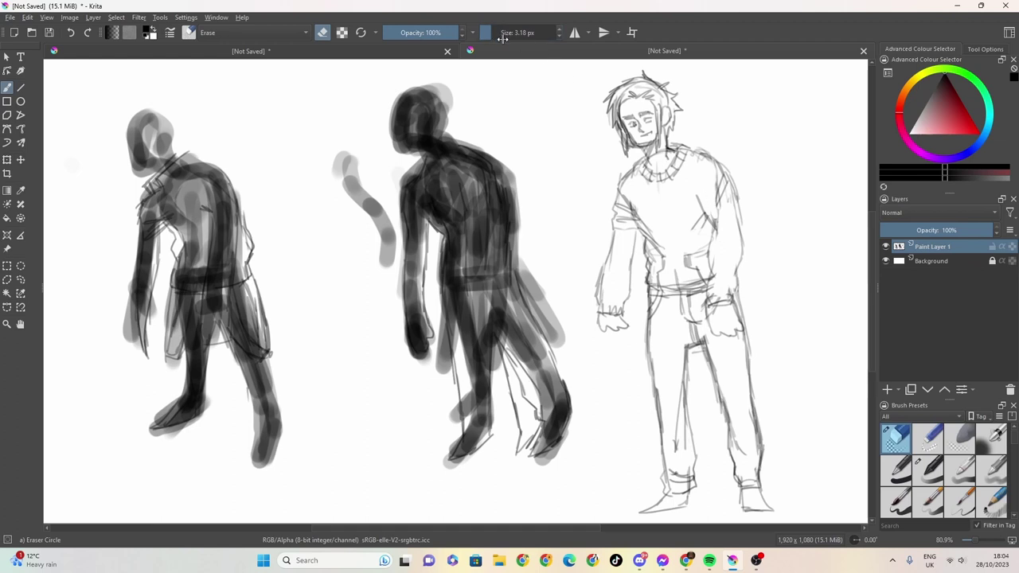
{"action": "left_click_drag", "start_coordinate": [487, 35], "coordinate": [491, 35]}
{"action": "left_click", "coordinate": [326, 35]}
{"action": "left_click", "coordinate": [922, 464]}
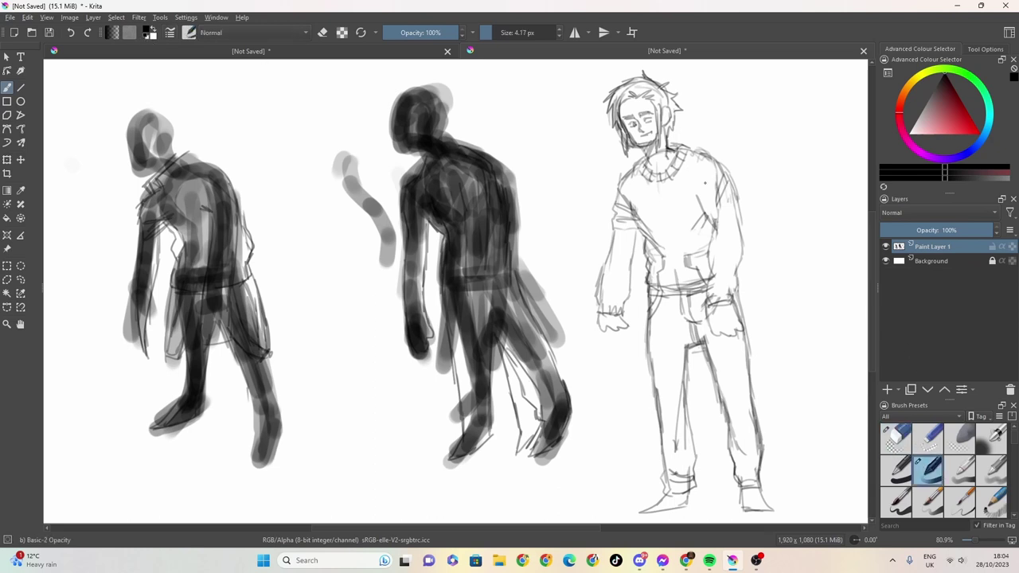
Step: Redraw both sleeves of the third figure's sweater with armhole and elbow lines, and rework the cuff and hanging hand
{"action": "left_click_drag", "start_coordinate": [704, 181], "coordinate": [714, 222]}
{"action": "left_click_drag", "start_coordinate": [726, 185], "coordinate": [735, 203]}
{"action": "mouse_move", "coordinate": [719, 168]}
{"action": "left_mouse_down"}
{"action": "mouse_move", "coordinate": [726, 189]}
{"action": "mouse_move", "coordinate": [731, 180]}
{"action": "mouse_move", "coordinate": [742, 249]}
{"action": "left_mouse_up"}
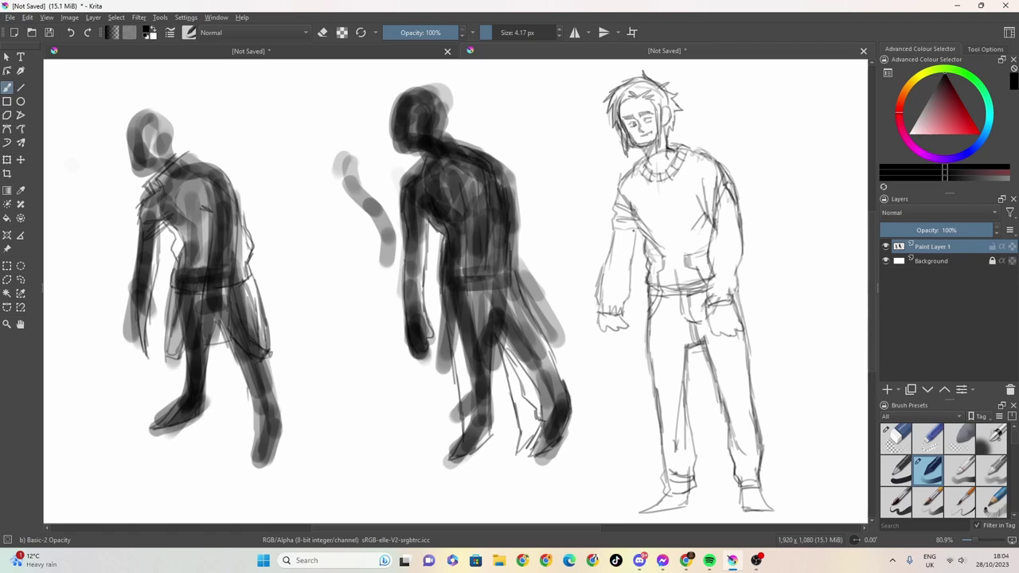
{"action": "mouse_move", "coordinate": [635, 230]}
{"action": "left_mouse_down"}
{"action": "mouse_move", "coordinate": [604, 265]}
{"action": "mouse_move", "coordinate": [597, 291]}
{"action": "left_mouse_up"}
{"action": "left_click_drag", "start_coordinate": [640, 228], "coordinate": [599, 308]}
{"action": "left_click_drag", "start_coordinate": [640, 229], "coordinate": [628, 274]}
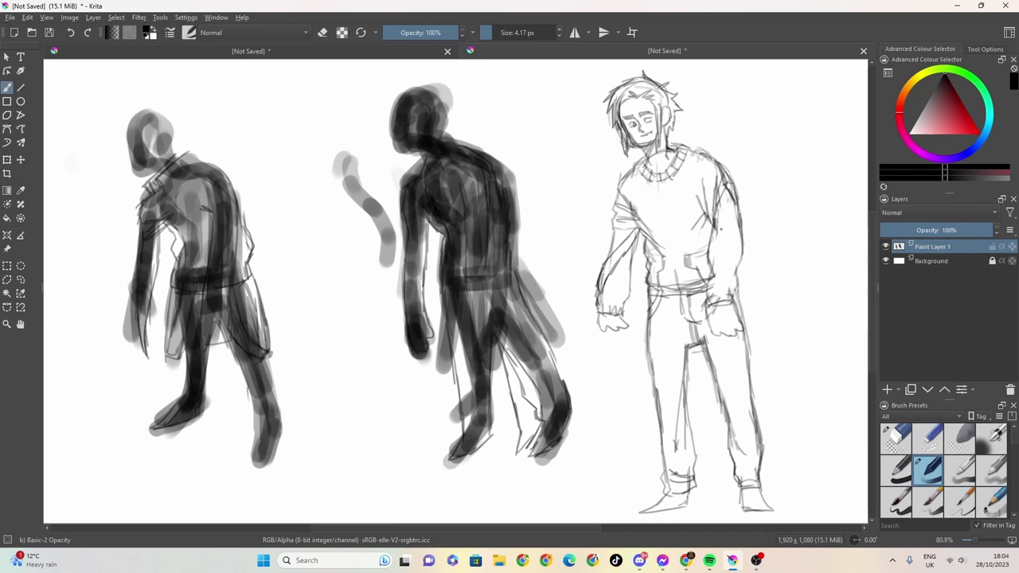
{"action": "mouse_move", "coordinate": [726, 188]}
{"action": "left_mouse_down"}
{"action": "mouse_move", "coordinate": [727, 270]}
{"action": "mouse_move", "coordinate": [734, 295]}
{"action": "left_mouse_up"}
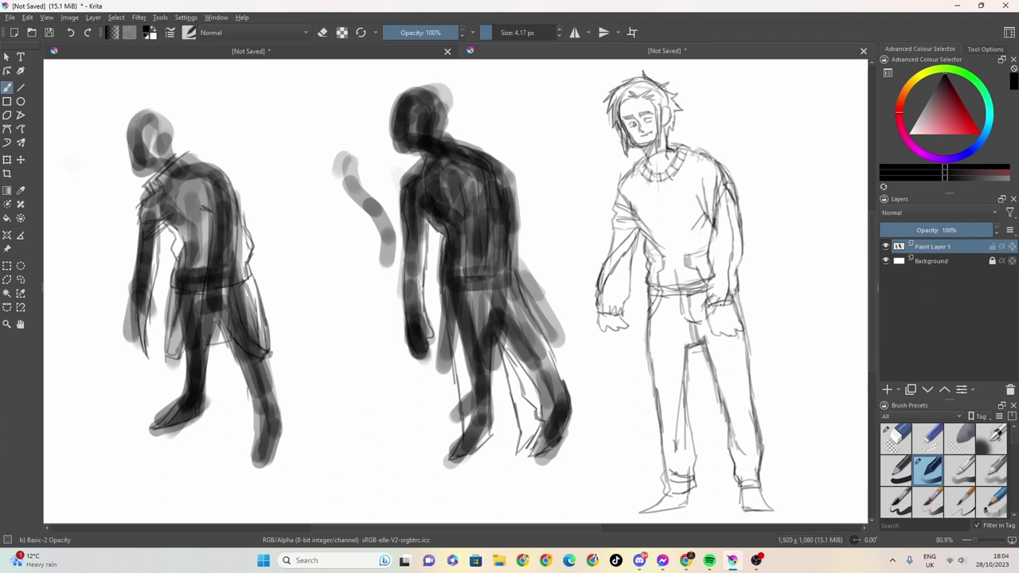
{"action": "mouse_move", "coordinate": [717, 304]}
{"action": "left_mouse_down"}
{"action": "mouse_move", "coordinate": [733, 302]}
{"action": "mouse_move", "coordinate": [707, 300]}
{"action": "mouse_move", "coordinate": [716, 308]}
{"action": "mouse_move", "coordinate": [704, 328]}
{"action": "left_mouse_up"}
{"action": "mouse_move", "coordinate": [601, 313]}
{"action": "left_mouse_down"}
{"action": "mouse_move", "coordinate": [612, 344]}
{"action": "mouse_move", "coordinate": [630, 343]}
{"action": "mouse_move", "coordinate": [619, 335]}
{"action": "left_mouse_up"}
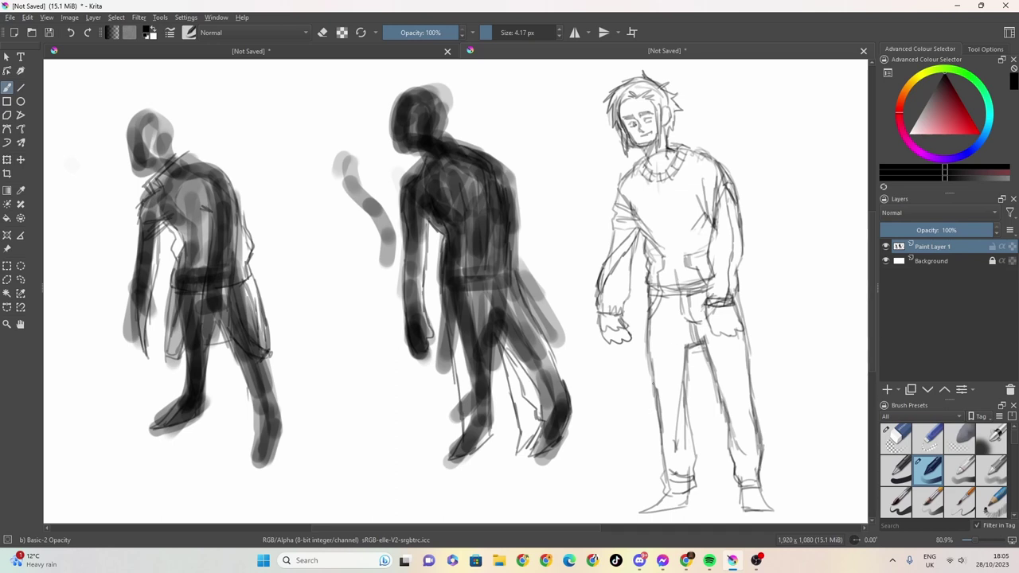
Step: Draw a curved knee line on the third figure's front trouser leg and shade the lower leg with vertical strokes
{"action": "left_click_drag", "start_coordinate": [645, 311], "coordinate": [655, 397]}
{"action": "left_click_drag", "start_coordinate": [650, 362], "coordinate": [664, 427]}
{"action": "left_click_drag", "start_coordinate": [674, 388], "coordinate": [661, 430]}
{"action": "mouse_move", "coordinate": [678, 383]}
{"action": "left_mouse_down"}
{"action": "mouse_move", "coordinate": [667, 417]}
{"action": "mouse_move", "coordinate": [689, 461]}
{"action": "left_mouse_up"}
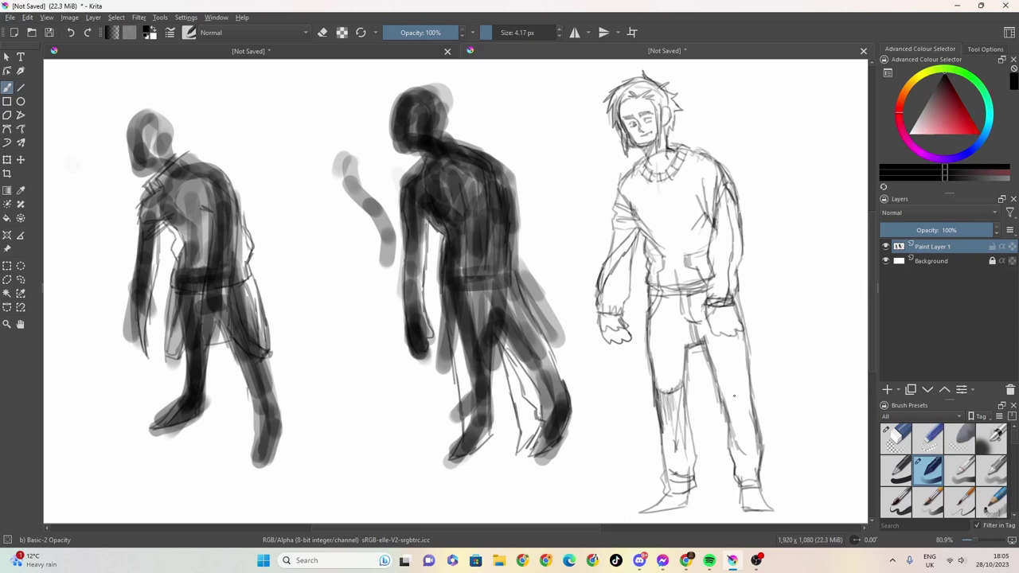
Step: Shade the third figure's second lower trouser leg with vertical strokes and darken its outer edge
{"action": "mouse_move", "coordinate": [728, 394]}
{"action": "left_mouse_down"}
{"action": "mouse_move", "coordinate": [745, 394]}
{"action": "mouse_move", "coordinate": [738, 425]}
{"action": "mouse_move", "coordinate": [750, 431]}
{"action": "mouse_move", "coordinate": [730, 432]}
{"action": "mouse_move", "coordinate": [732, 442]}
{"action": "left_mouse_up"}
{"action": "left_click_drag", "start_coordinate": [742, 412], "coordinate": [743, 463]}
{"action": "left_click_drag", "start_coordinate": [752, 423], "coordinate": [754, 457]}
{"action": "left_click_drag", "start_coordinate": [744, 366], "coordinate": [748, 405]}
{"action": "left_click_drag", "start_coordinate": [747, 363], "coordinate": [751, 420]}
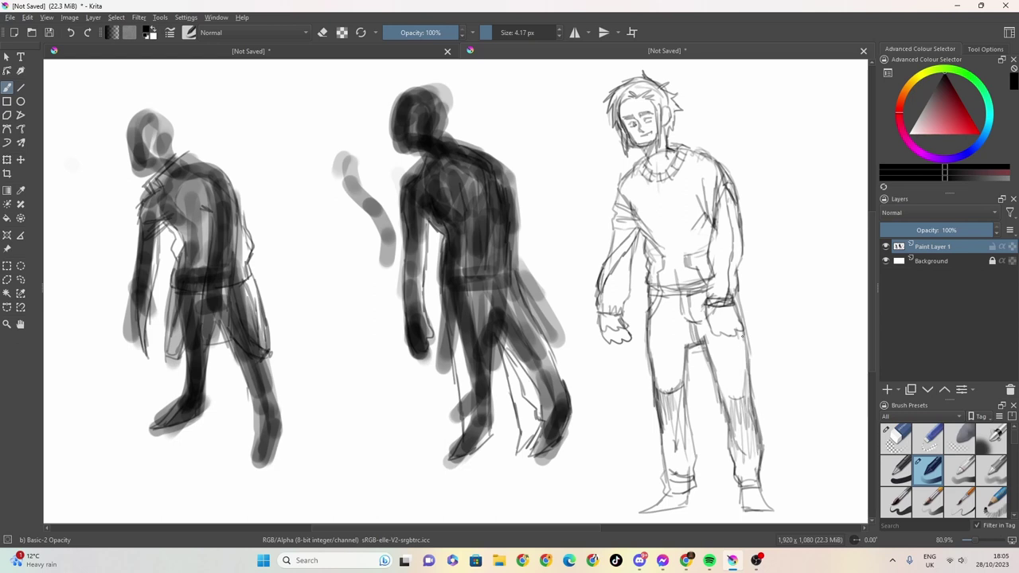
Step: Add a knee line to the second trouser leg and reinforce its outer thigh and inner edge
{"action": "mouse_move", "coordinate": [742, 327]}
{"action": "left_mouse_down"}
{"action": "mouse_move", "coordinate": [745, 392]}
{"action": "mouse_move", "coordinate": [721, 407]}
{"action": "left_mouse_up"}
{"action": "left_click_drag", "start_coordinate": [723, 397], "coordinate": [725, 424]}
{"action": "left_click_drag", "start_coordinate": [711, 361], "coordinate": [717, 378]}
{"action": "left_click_drag", "start_coordinate": [710, 359], "coordinate": [717, 385]}
{"action": "left_click_drag", "start_coordinate": [702, 340], "coordinate": [713, 376]}
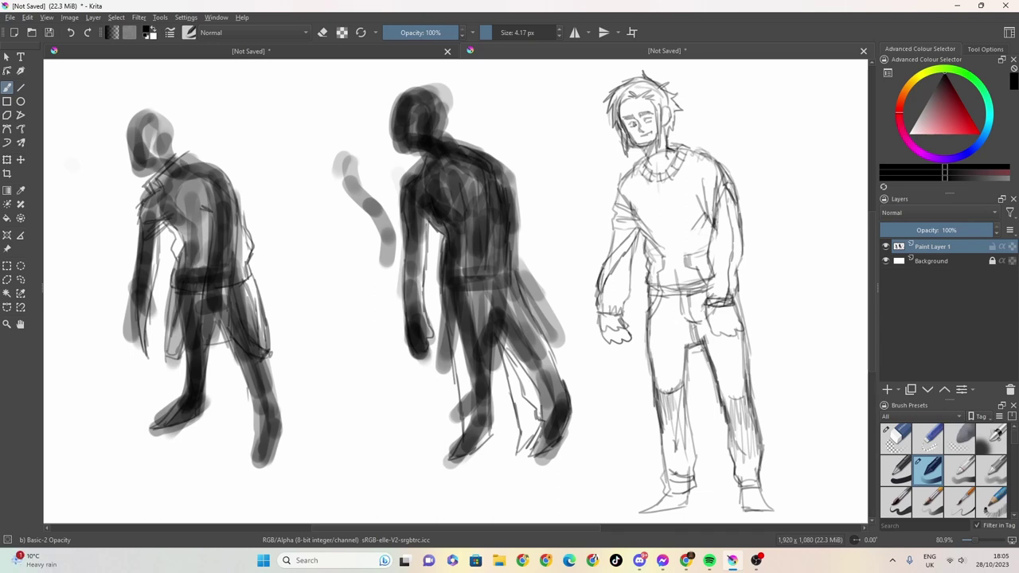
Step: Erase the fly lines from the third figure's trousers at 29.14 px, and return to painting with a 3.65 px brush
{"action": "left_click", "coordinate": [306, 32]}
{"action": "left_click", "coordinate": [322, 32]}
{"action": "mouse_move", "coordinate": [688, 331]}
{"action": "left_mouse_down"}
{"action": "mouse_move", "coordinate": [696, 337]}
{"action": "mouse_move", "coordinate": [692, 318]}
{"action": "mouse_move", "coordinate": [680, 325]}
{"action": "mouse_move", "coordinate": [688, 321]}
{"action": "left_mouse_up"}
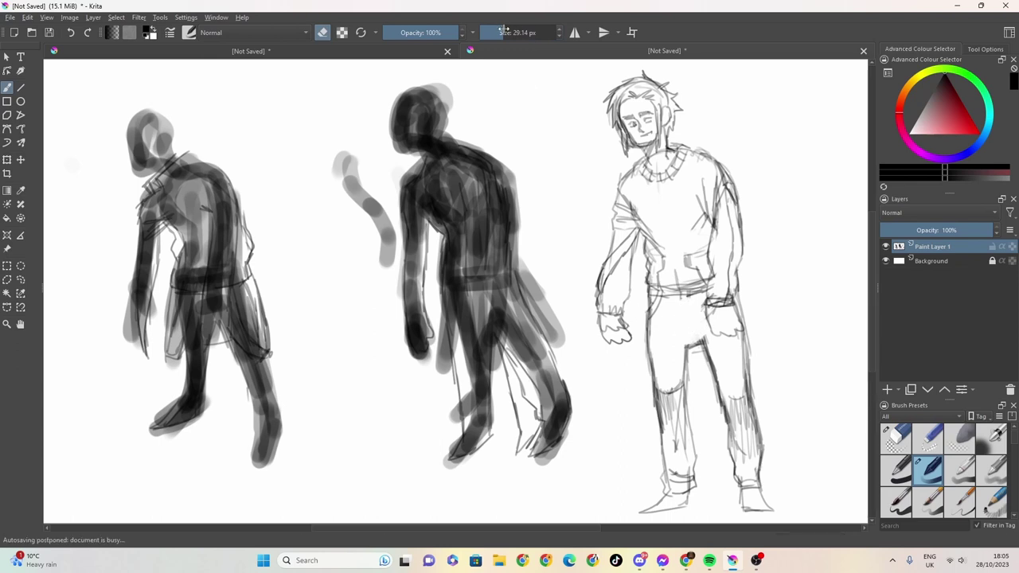
{"action": "left_click_drag", "start_coordinate": [504, 32], "coordinate": [484, 35]}
{"action": "key", "text": "e"}
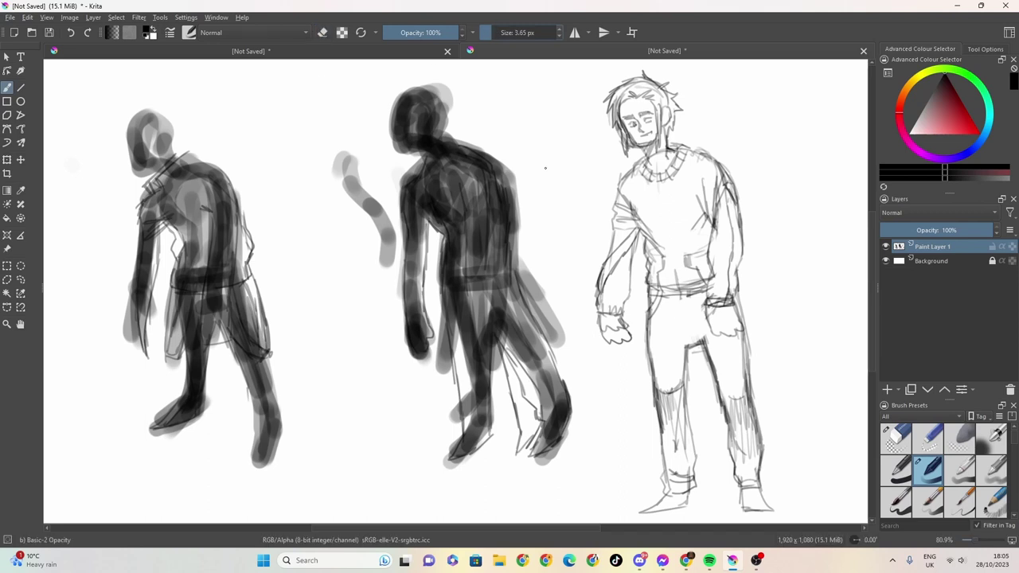
Step: Try several versions of the fly on the third figure's trousers, undoing strokes between attempts
{"action": "left_click_drag", "start_coordinate": [683, 296], "coordinate": [691, 341]}
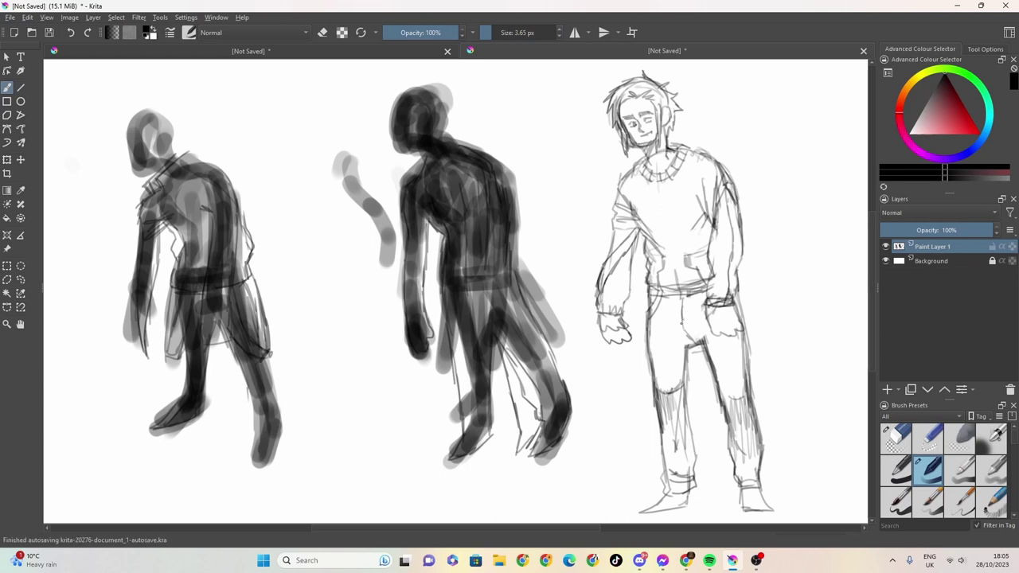
{"action": "mouse_move", "coordinate": [688, 298]}
{"action": "left_mouse_down"}
{"action": "mouse_move", "coordinate": [699, 341]}
{"action": "mouse_move", "coordinate": [700, 304]}
{"action": "mouse_move", "coordinate": [698, 338]}
{"action": "mouse_move", "coordinate": [669, 356]}
{"action": "mouse_move", "coordinate": [696, 344]}
{"action": "left_mouse_up"}
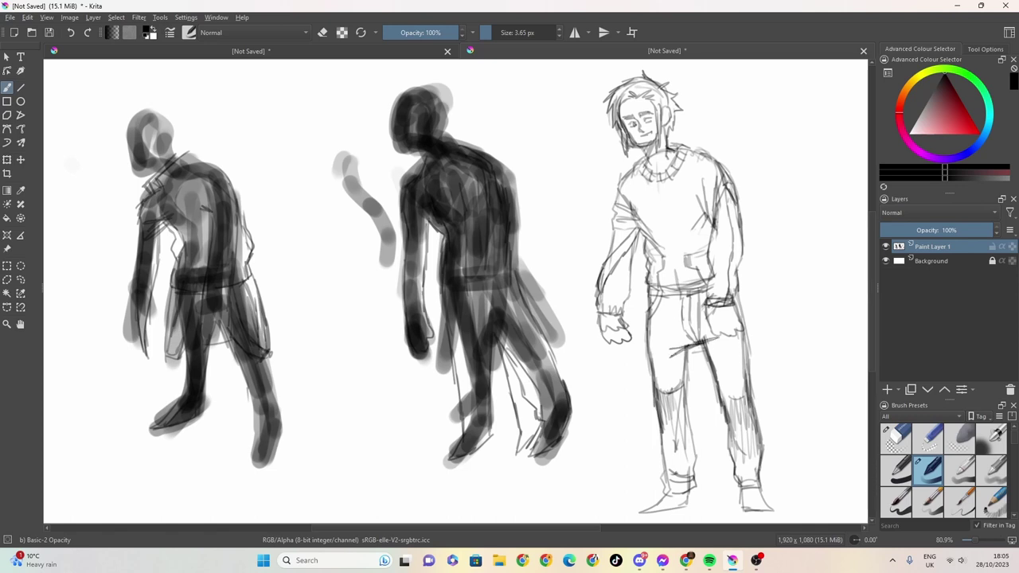
{"action": "key", "text": "ctrl+z"}
{"action": "key", "text": "ctrl+z"}
{"action": "key", "text": "ctrl+z"}
{"action": "mouse_move", "coordinate": [696, 298]}
{"action": "left_mouse_down"}
{"action": "mouse_move", "coordinate": [702, 322]}
{"action": "mouse_move", "coordinate": [691, 325]}
{"action": "left_mouse_up"}
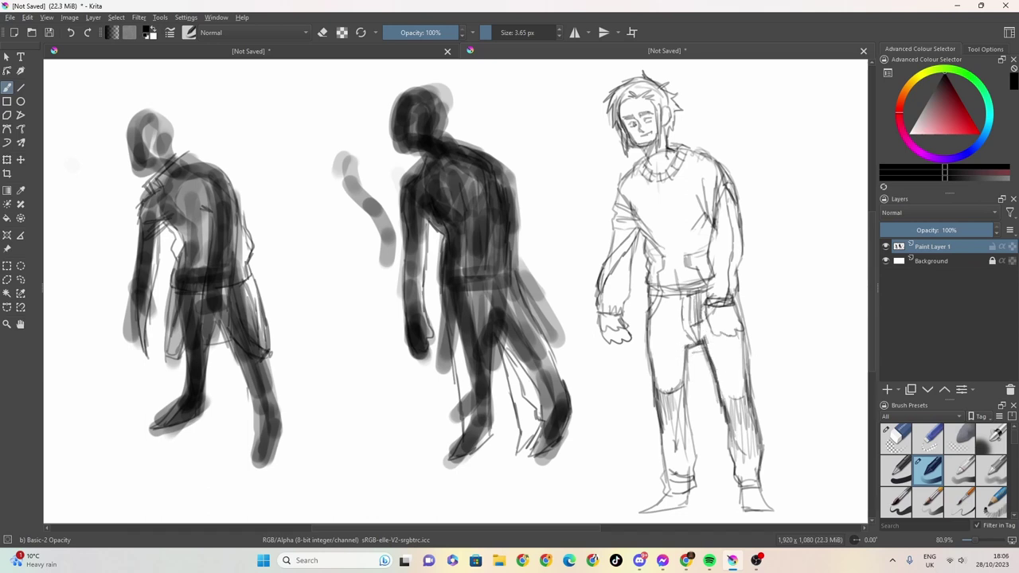
{"action": "key", "text": "ctrl+z"}
{"action": "key", "text": "ctrl+z"}
{"action": "key", "text": "ctrl+z"}
{"action": "key", "text": "ctrl+z"}
{"action": "left_click_drag", "start_coordinate": [685, 324], "coordinate": [699, 328]}
{"action": "left_click_drag", "start_coordinate": [700, 308], "coordinate": [700, 335]}
{"action": "key", "text": "ctrl+z"}
{"action": "key", "text": "ctrl+z"}
{"action": "key", "text": "ctrl+z"}
{"action": "left_click_drag", "start_coordinate": [700, 309], "coordinate": [701, 324]}
{"action": "key", "text": "ctrl+z"}
{"action": "key", "text": "ctrl+z"}
{"action": "key", "text": "ctrl+z"}
{"action": "key", "text": "ctrl+z"}
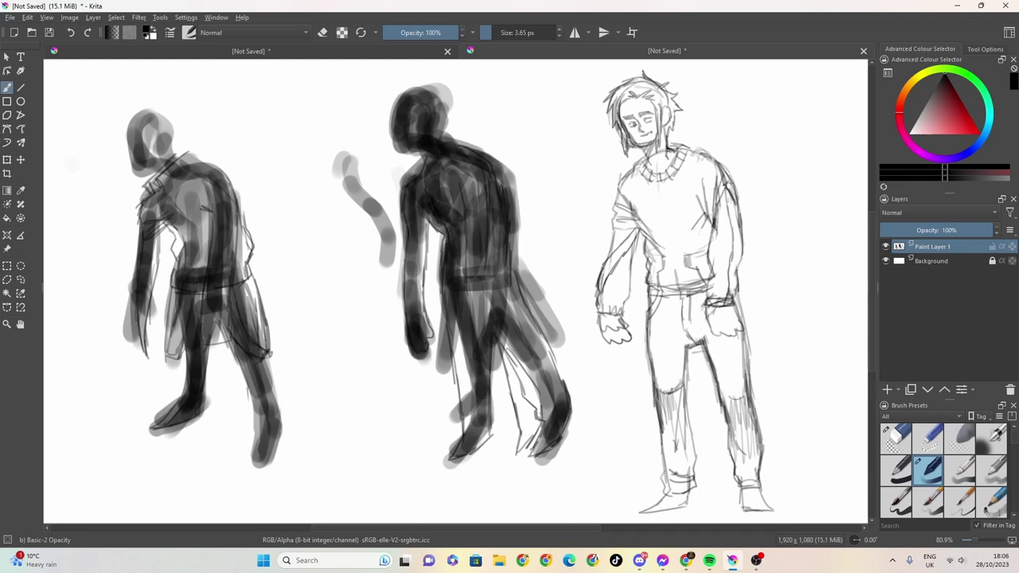
Step: Erase the fly and part of the sweater's small pocket at 13.45 px, and return to painting with a 4.74 px brush
{"action": "left_click", "coordinate": [322, 32]}
{"action": "left_click", "coordinate": [499, 33]}
{"action": "mouse_move", "coordinate": [682, 323]}
{"action": "left_mouse_down"}
{"action": "mouse_move", "coordinate": [685, 300]}
{"action": "mouse_move", "coordinate": [679, 321]}
{"action": "left_mouse_up"}
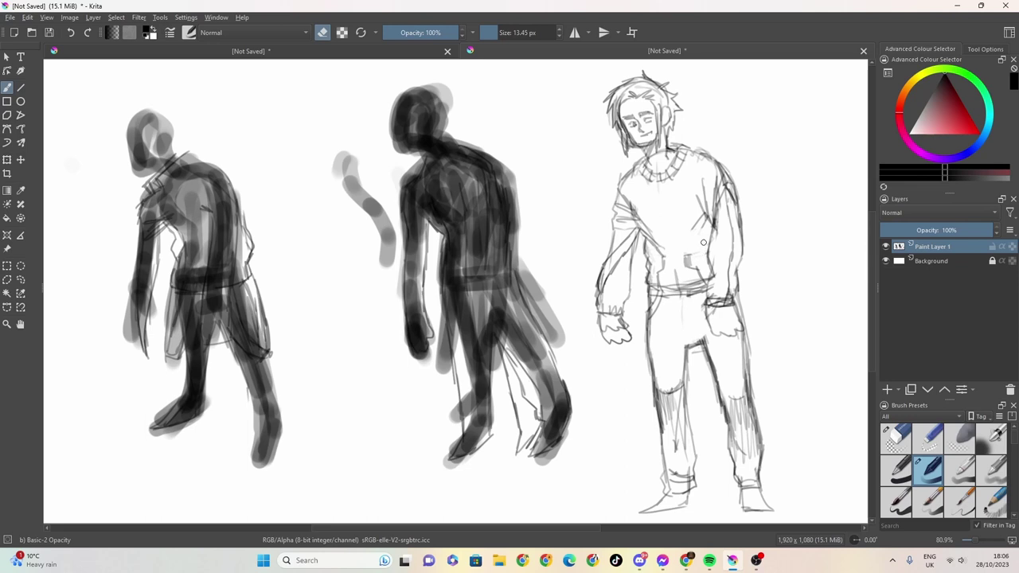
{"action": "left_click", "coordinate": [323, 33]}
{"action": "left_click_drag", "start_coordinate": [491, 30], "coordinate": [485, 30]}
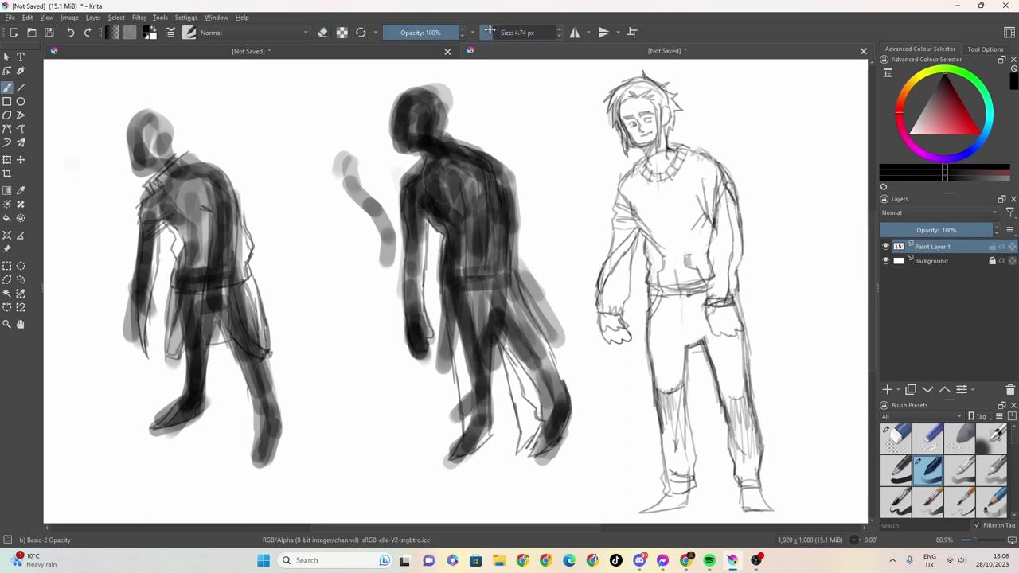
Step: Draw a wide front pouch pocket on the third figure's sweater and reinforce the shoulders and outer sleeve edges
{"action": "mouse_move", "coordinate": [669, 271]}
{"action": "left_mouse_down"}
{"action": "mouse_move", "coordinate": [698, 271]}
{"action": "mouse_move", "coordinate": [677, 279]}
{"action": "left_mouse_up"}
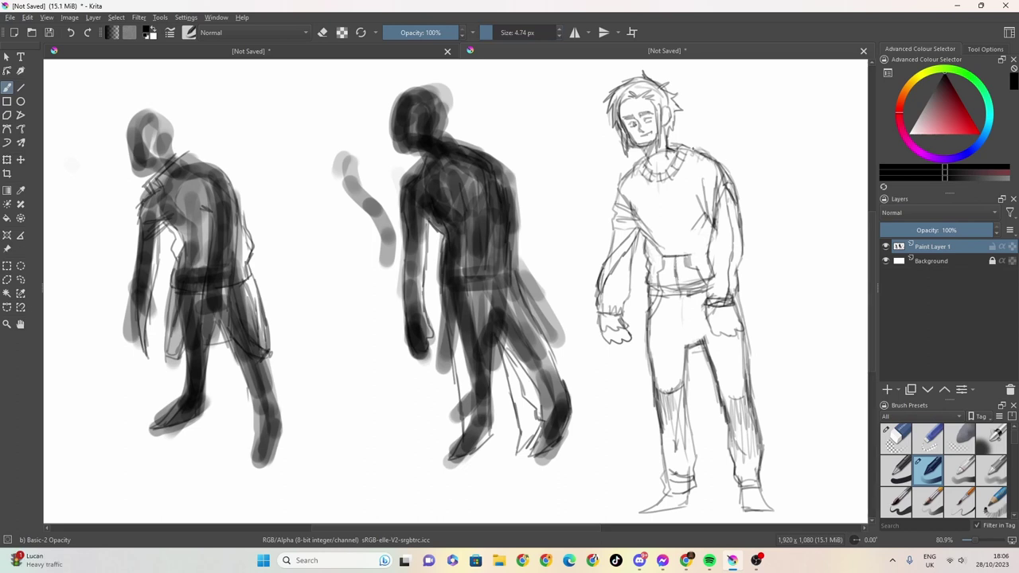
{"action": "left_click_drag", "start_coordinate": [729, 179], "coordinate": [736, 197]}
{"action": "mouse_move", "coordinate": [613, 180]}
{"action": "left_mouse_down"}
{"action": "mouse_move", "coordinate": [612, 200]}
{"action": "mouse_move", "coordinate": [636, 217]}
{"action": "mouse_move", "coordinate": [615, 203]}
{"action": "mouse_move", "coordinate": [606, 266]}
{"action": "left_mouse_up"}
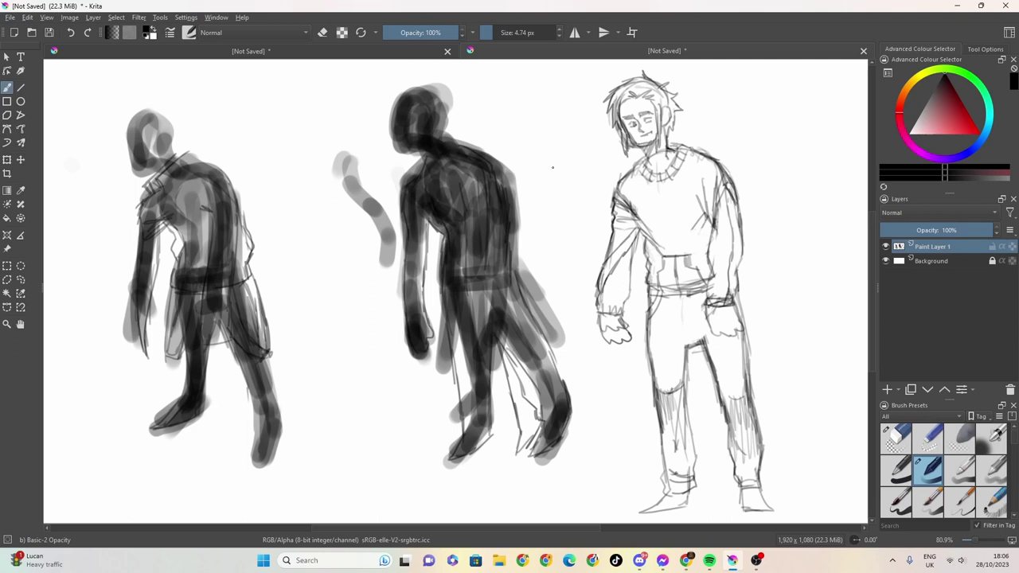
Step: Add elbow folds to the third figure's sleeve and fill the sweater's hem with ribbing lines
{"action": "mouse_move", "coordinate": [618, 221]}
{"action": "left_mouse_down"}
{"action": "mouse_move", "coordinate": [661, 253]}
{"action": "mouse_move", "coordinate": [637, 233]}
{"action": "mouse_move", "coordinate": [645, 311]}
{"action": "mouse_move", "coordinate": [657, 292]}
{"action": "mouse_move", "coordinate": [686, 292]}
{"action": "mouse_move", "coordinate": [699, 280]}
{"action": "left_mouse_up"}
{"action": "mouse_move", "coordinate": [686, 288]}
{"action": "left_mouse_down"}
{"action": "mouse_move", "coordinate": [710, 274]}
{"action": "mouse_move", "coordinate": [693, 296]}
{"action": "mouse_move", "coordinate": [669, 297]}
{"action": "left_mouse_up"}
{"action": "left_click_drag", "start_coordinate": [670, 296], "coordinate": [655, 298]}
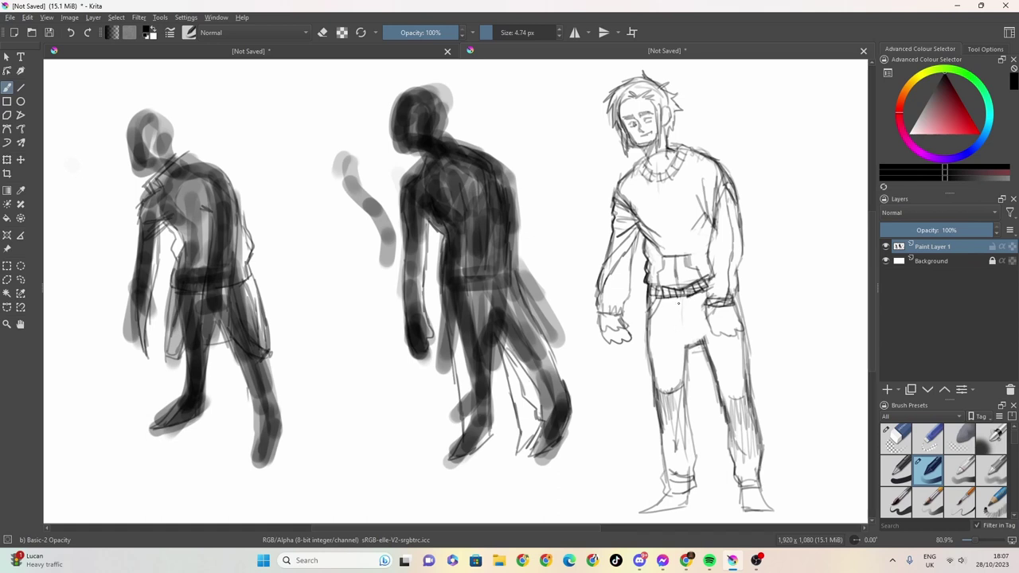
Step: Add ribbing to the third figure's sleeve cuff and reinforce the sweater's side and the area under the jaw
{"action": "left_click_drag", "start_coordinate": [647, 333], "coordinate": [642, 355]}
{"action": "mouse_move", "coordinate": [730, 294]}
{"action": "left_mouse_down"}
{"action": "mouse_move", "coordinate": [710, 298]}
{"action": "mouse_move", "coordinate": [716, 307]}
{"action": "left_mouse_up"}
{"action": "mouse_move", "coordinate": [725, 295]}
{"action": "left_mouse_down"}
{"action": "mouse_move", "coordinate": [730, 307]}
{"action": "mouse_move", "coordinate": [708, 283]}
{"action": "mouse_move", "coordinate": [714, 199]}
{"action": "left_mouse_up"}
{"action": "mouse_move", "coordinate": [714, 253]}
{"action": "left_mouse_down"}
{"action": "mouse_move", "coordinate": [715, 207]}
{"action": "mouse_move", "coordinate": [713, 226]}
{"action": "left_mouse_up"}
{"action": "mouse_move", "coordinate": [651, 180]}
{"action": "left_mouse_down"}
{"action": "mouse_move", "coordinate": [670, 179]}
{"action": "mouse_move", "coordinate": [644, 176]}
{"action": "mouse_move", "coordinate": [651, 156]}
{"action": "mouse_move", "coordinate": [631, 141]}
{"action": "left_mouse_up"}
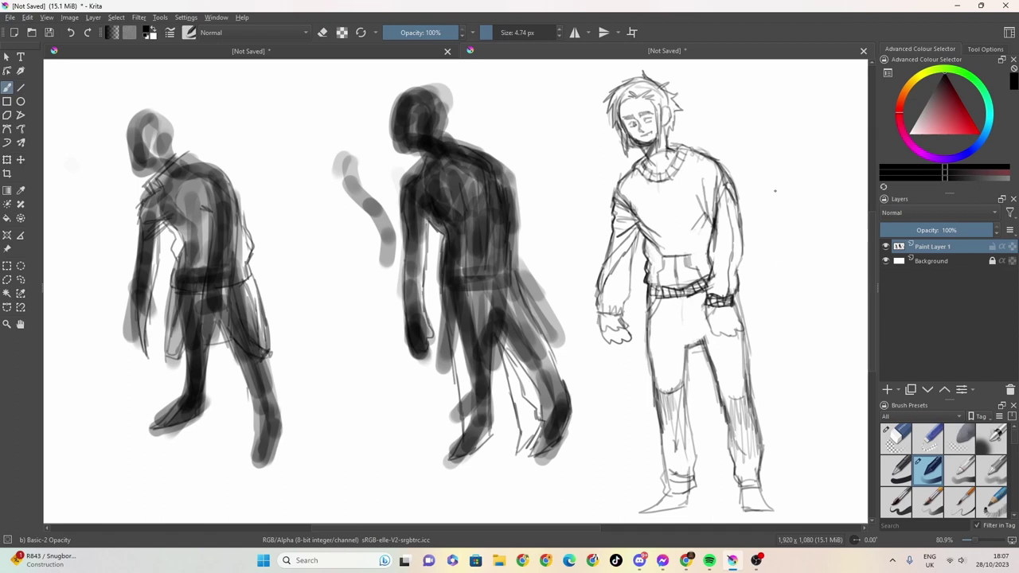
Step: Sketch a large wing with scalloped edges behind one shoulder and a small wing tip behind the other
{"action": "mouse_move", "coordinate": [712, 151]}
{"action": "left_mouse_down"}
{"action": "mouse_move", "coordinate": [777, 89]}
{"action": "mouse_move", "coordinate": [838, 170]}
{"action": "left_mouse_up"}
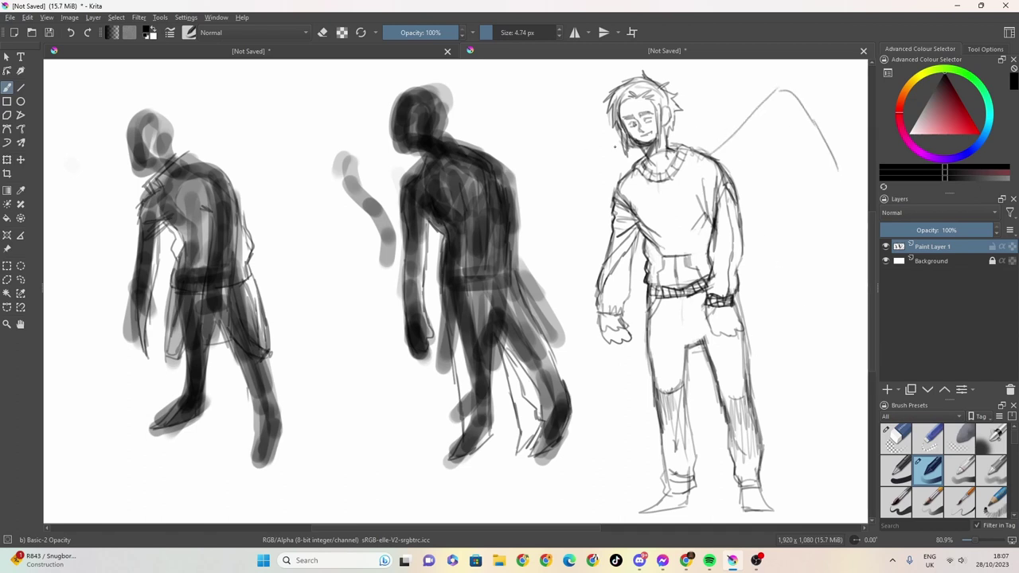
{"action": "mouse_move", "coordinate": [629, 171]}
{"action": "left_mouse_down"}
{"action": "mouse_move", "coordinate": [608, 175]}
{"action": "mouse_move", "coordinate": [600, 134]}
{"action": "mouse_move", "coordinate": [615, 196]}
{"action": "left_mouse_up"}
{"action": "left_click_drag", "start_coordinate": [724, 169], "coordinate": [791, 124]}
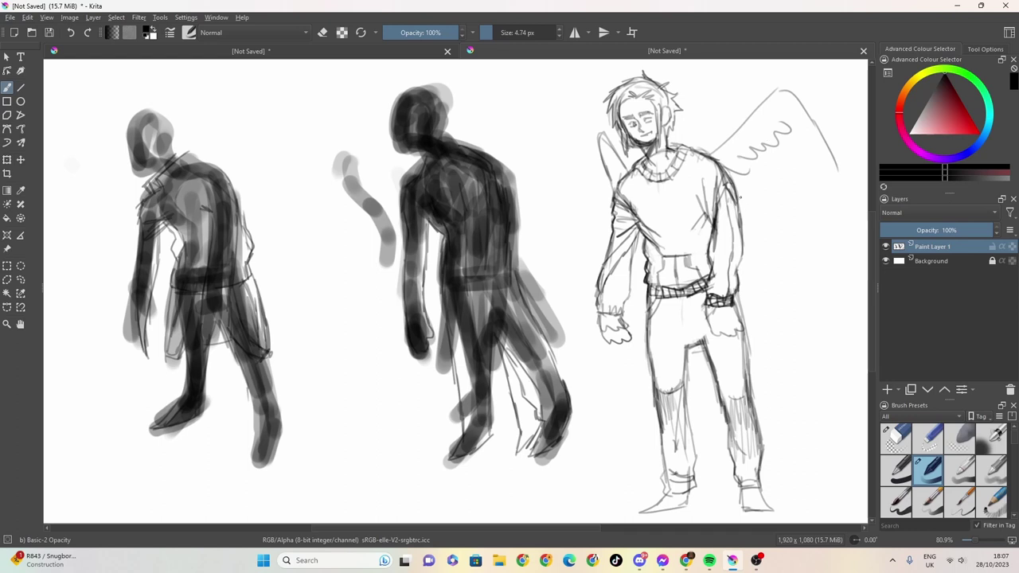
{"action": "mouse_move", "coordinate": [738, 195]}
{"action": "left_mouse_down"}
{"action": "mouse_move", "coordinate": [780, 204]}
{"action": "mouse_move", "coordinate": [842, 191]}
{"action": "left_mouse_up"}
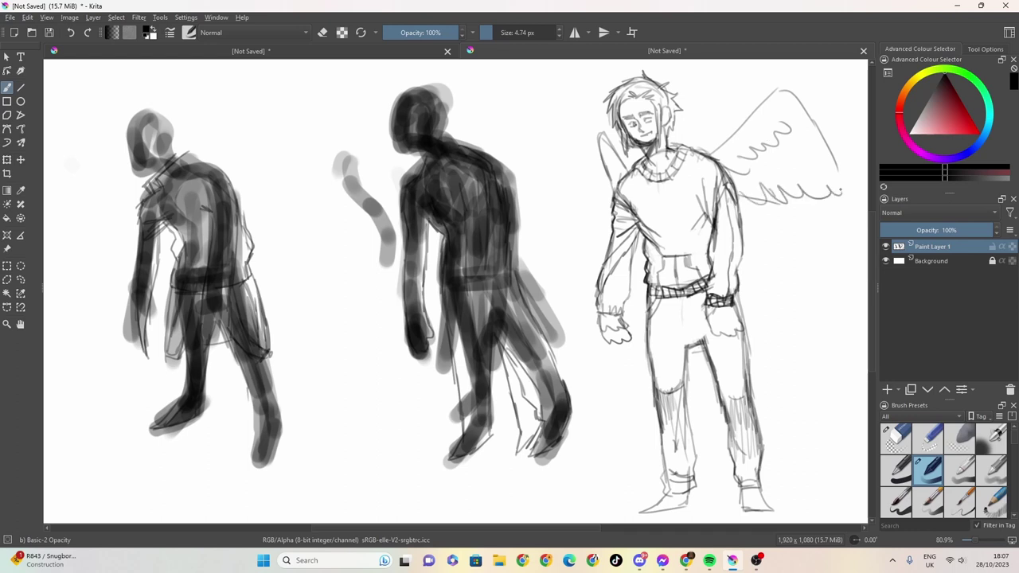
Step: Extend the large wing's tip and fill the wing with long feather lines
{"action": "left_click_drag", "start_coordinate": [832, 156], "coordinate": [853, 203]}
{"action": "mouse_move", "coordinate": [796, 146]}
{"action": "left_mouse_down"}
{"action": "mouse_move", "coordinate": [834, 193]}
{"action": "mouse_move", "coordinate": [827, 184]}
{"action": "mouse_move", "coordinate": [811, 199]}
{"action": "left_mouse_up"}
{"action": "left_click_drag", "start_coordinate": [753, 156], "coordinate": [784, 202]}
{"action": "left_click_drag", "start_coordinate": [738, 172], "coordinate": [770, 202]}
{"action": "left_click_drag", "start_coordinate": [766, 156], "coordinate": [796, 189]}
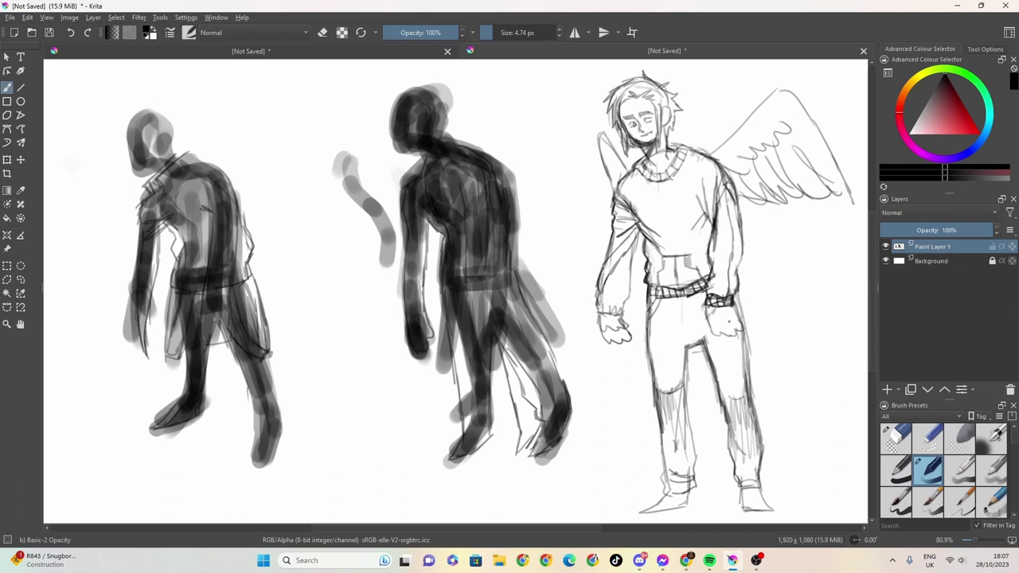
Step: Write "3rd" beside the first silhouette and draw a long arrow pointing to the line-art figure
{"action": "mouse_move", "coordinate": [212, 105]}
{"action": "left_mouse_down"}
{"action": "mouse_move", "coordinate": [198, 106]}
{"action": "mouse_move", "coordinate": [199, 120]}
{"action": "mouse_move", "coordinate": [226, 97]}
{"action": "left_mouse_up"}
{"action": "left_click_drag", "start_coordinate": [234, 97], "coordinate": [239, 110]}
{"action": "left_click_drag", "start_coordinate": [606, 77], "coordinate": [318, 105]}
{"action": "mouse_move", "coordinate": [580, 63]}
{"action": "left_mouse_down"}
{"action": "mouse_move", "coordinate": [606, 74]}
{"action": "mouse_move", "coordinate": [578, 86]}
{"action": "left_mouse_up"}
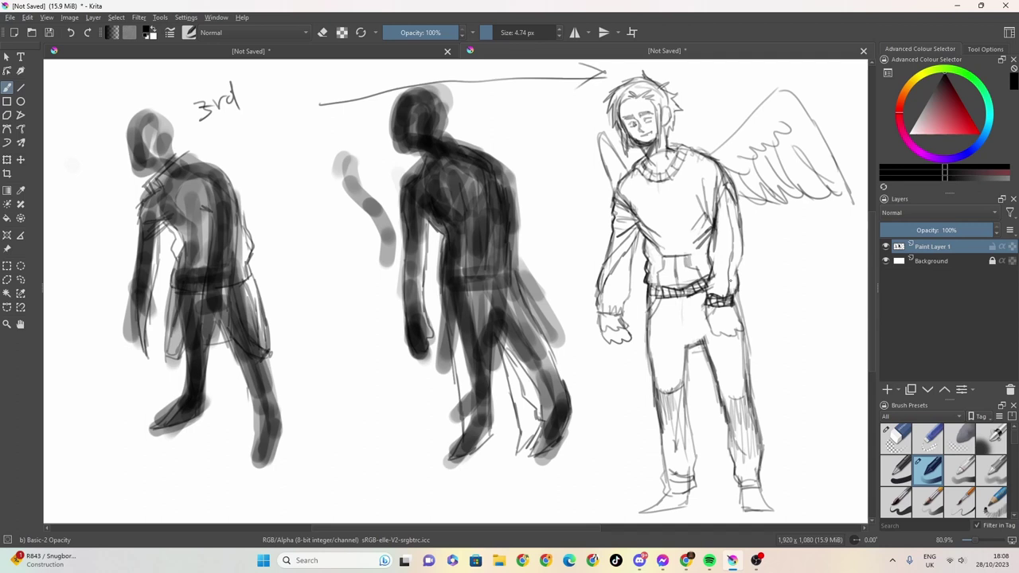
Step: Add stitch marks down one sweater sleeve, and reinforce the other sleeve and its cuff
{"action": "left_click_drag", "start_coordinate": [726, 245], "coordinate": [737, 234]}
{"action": "left_click_drag", "start_coordinate": [725, 227], "coordinate": [734, 211]}
{"action": "mouse_move", "coordinate": [640, 234]}
{"action": "left_mouse_down"}
{"action": "mouse_move", "coordinate": [625, 301]}
{"action": "mouse_move", "coordinate": [598, 302]}
{"action": "mouse_move", "coordinate": [600, 314]}
{"action": "left_mouse_up"}
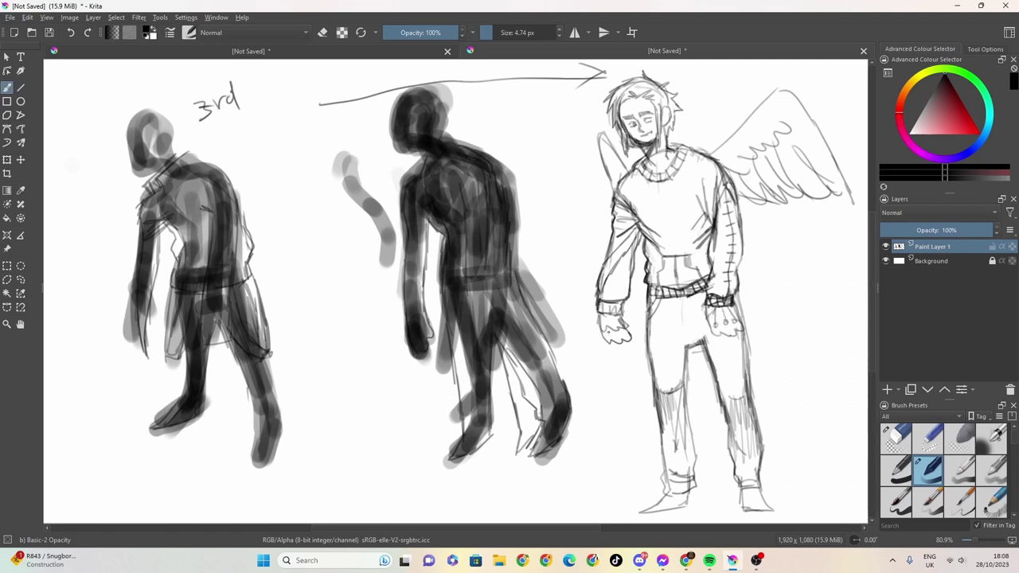
Step: Erase part of the third figure's hanging hand at 25.35 px and redraw its fingers with a 4.17 px brush, refining the other hand
{"action": "key", "text": "e"}
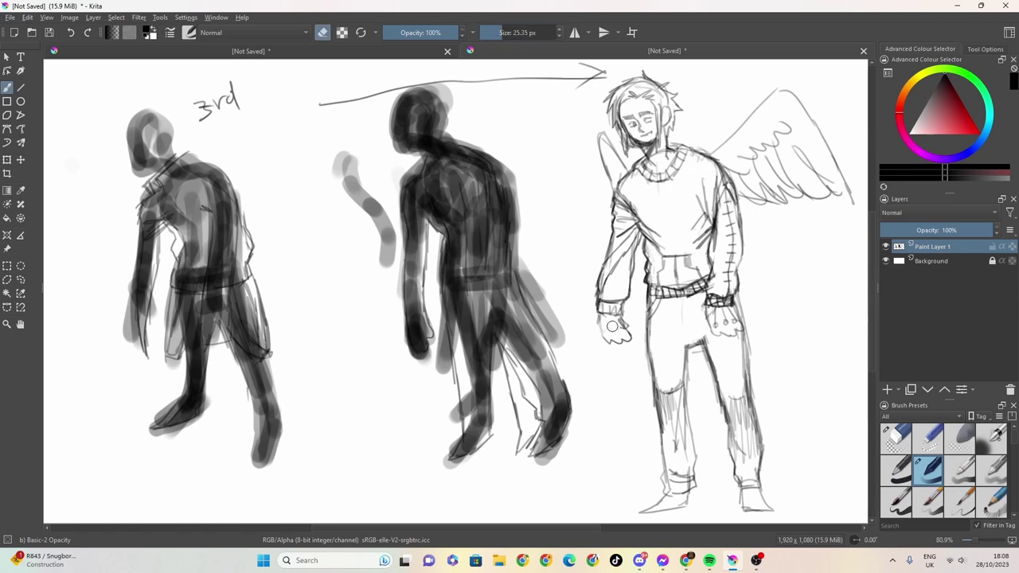
{"action": "left_click", "coordinate": [494, 34]}
{"action": "left_click_drag", "start_coordinate": [494, 34], "coordinate": [496, 32]}
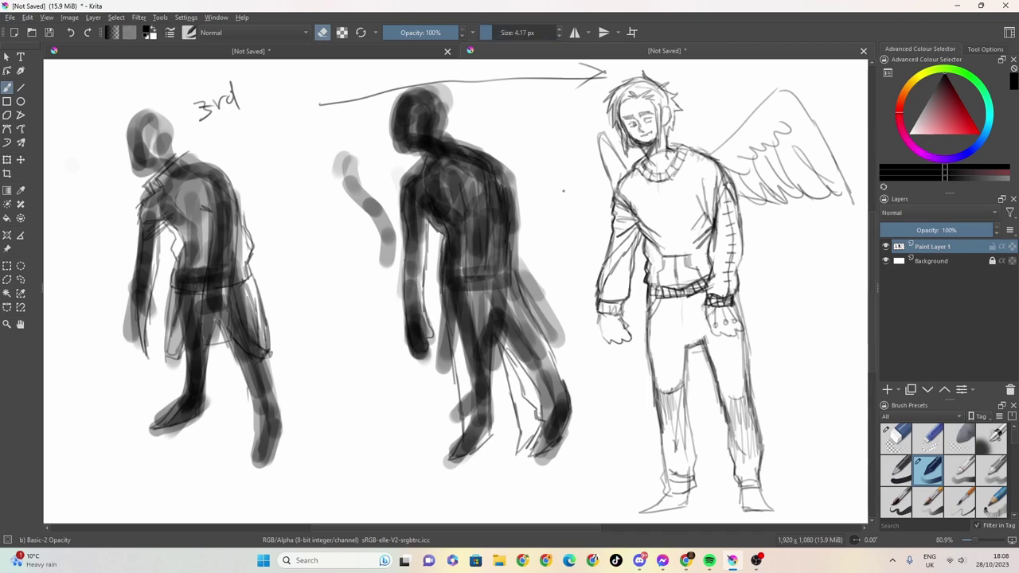
{"action": "left_click", "coordinate": [323, 32]}
{"action": "mouse_move", "coordinate": [600, 317]}
{"action": "left_mouse_down"}
{"action": "mouse_move", "coordinate": [603, 340]}
{"action": "mouse_move", "coordinate": [619, 350]}
{"action": "left_mouse_up"}
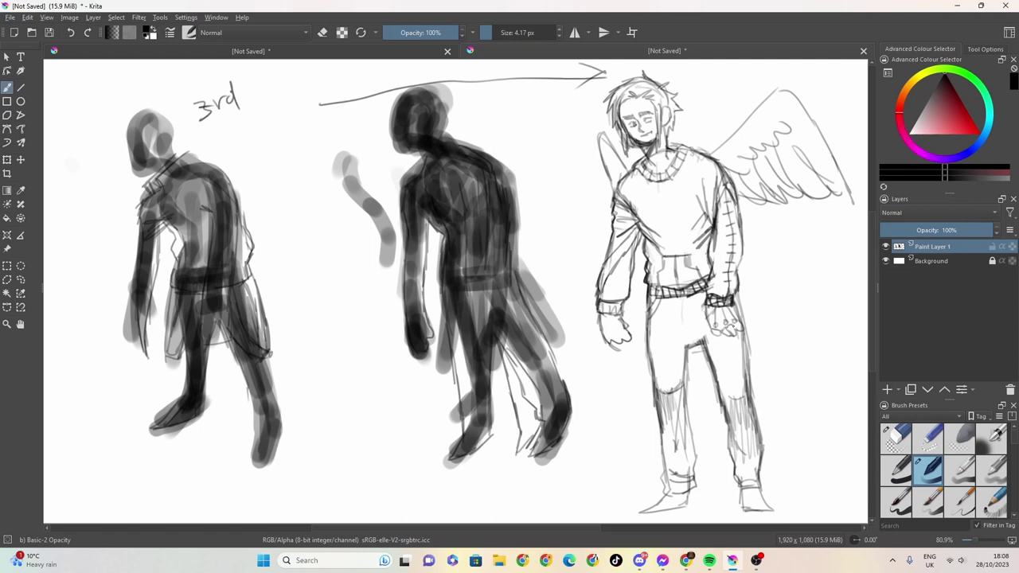
{"action": "left_click_drag", "start_coordinate": [733, 320], "coordinate": [741, 327]}
{"action": "mouse_move", "coordinate": [604, 330]}
{"action": "left_mouse_down"}
{"action": "mouse_move", "coordinate": [629, 333]}
{"action": "mouse_move", "coordinate": [620, 351]}
{"action": "left_mouse_up"}
Step: Draw the fly and crotch fold on the third figure's trousers and reinforce the outer thigh edge
{"action": "mouse_move", "coordinate": [694, 340]}
{"action": "left_mouse_down"}
{"action": "mouse_move", "coordinate": [712, 335]}
{"action": "mouse_move", "coordinate": [681, 347]}
{"action": "left_mouse_up"}
{"action": "mouse_move", "coordinate": [679, 298]}
{"action": "left_mouse_down"}
{"action": "mouse_move", "coordinate": [693, 336]}
{"action": "mouse_move", "coordinate": [695, 324]}
{"action": "left_mouse_up"}
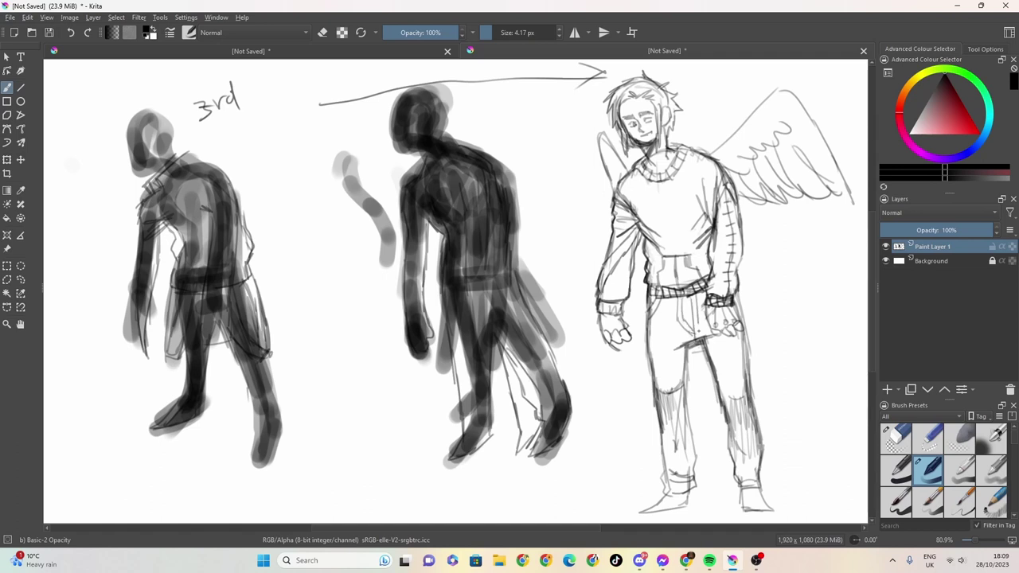
{"action": "left_click_drag", "start_coordinate": [749, 373], "coordinate": [745, 395]}
{"action": "mouse_move", "coordinate": [737, 292]}
{"action": "left_mouse_down"}
{"action": "mouse_move", "coordinate": [751, 396]}
{"action": "mouse_move", "coordinate": [747, 385]}
{"action": "left_mouse_up"}
Step: Reinforce the third figure's second lower trouser leg and draw shoes with thick soles on both feet, with crossed laces on one
{"action": "mouse_move", "coordinate": [726, 421]}
{"action": "left_mouse_down"}
{"action": "mouse_move", "coordinate": [741, 489]}
{"action": "mouse_move", "coordinate": [765, 490]}
{"action": "mouse_move", "coordinate": [745, 518]}
{"action": "mouse_move", "coordinate": [778, 516]}
{"action": "mouse_move", "coordinate": [773, 507]}
{"action": "mouse_move", "coordinate": [745, 516]}
{"action": "mouse_move", "coordinate": [764, 513]}
{"action": "mouse_move", "coordinate": [749, 488]}
{"action": "mouse_move", "coordinate": [763, 510]}
{"action": "mouse_move", "coordinate": [763, 488]}
{"action": "left_mouse_up"}
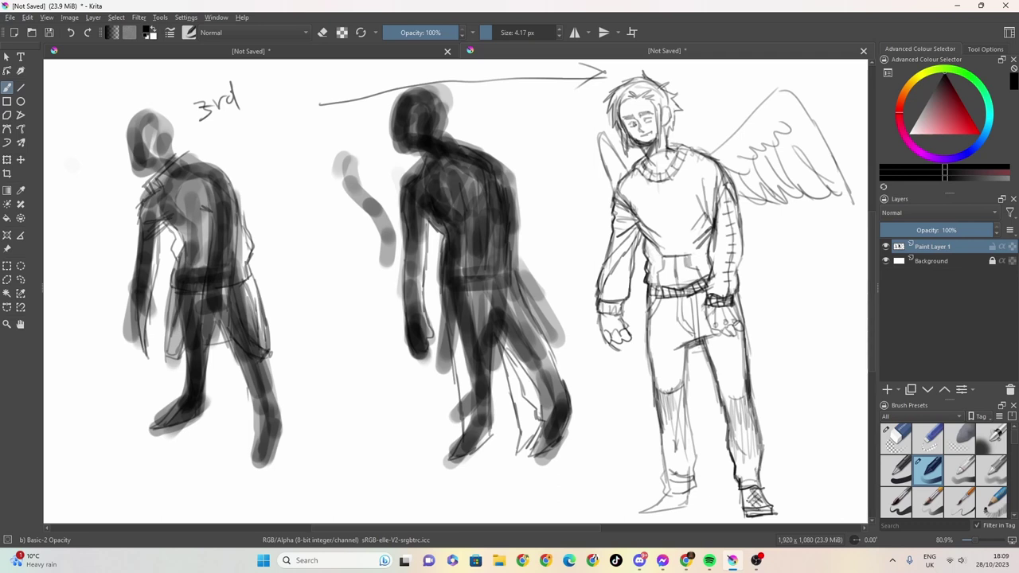
{"action": "mouse_move", "coordinate": [690, 487]}
{"action": "left_mouse_down"}
{"action": "mouse_move", "coordinate": [691, 516]}
{"action": "mouse_move", "coordinate": [636, 520]}
{"action": "mouse_move", "coordinate": [669, 518]}
{"action": "mouse_move", "coordinate": [666, 496]}
{"action": "mouse_move", "coordinate": [665, 511]}
{"action": "mouse_move", "coordinate": [689, 508]}
{"action": "mouse_move", "coordinate": [638, 520]}
{"action": "mouse_move", "coordinate": [665, 499]}
{"action": "mouse_move", "coordinate": [640, 514]}
{"action": "left_mouse_up"}
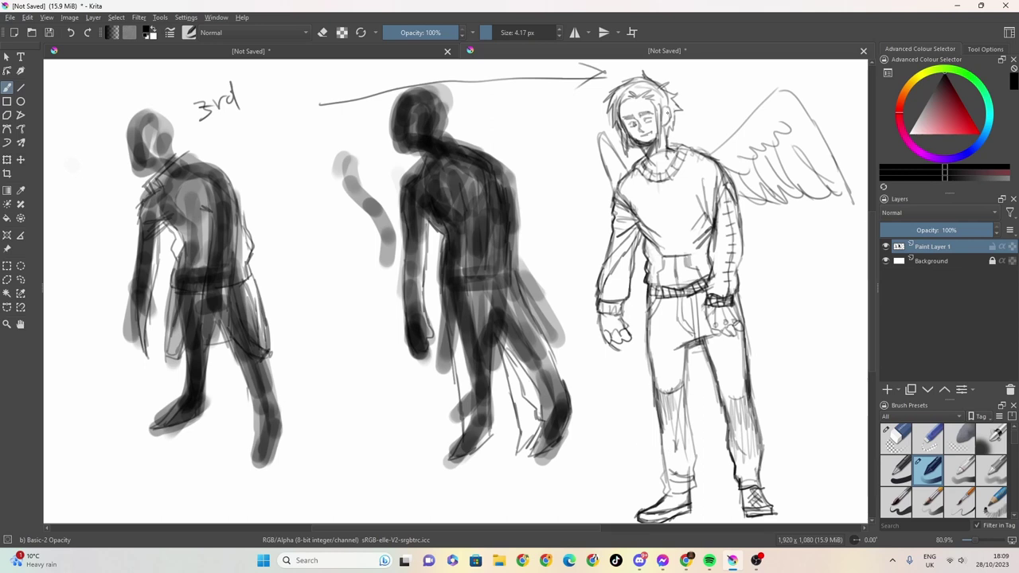
Step: Add a dark forehead strand and a circled star on the third figure's sweater, and switch to the other open document
{"action": "mouse_move", "coordinate": [630, 96]}
{"action": "left_mouse_down"}
{"action": "mouse_move", "coordinate": [626, 112]}
{"action": "mouse_move", "coordinate": [632, 99]}
{"action": "left_mouse_up"}
{"action": "mouse_move", "coordinate": [660, 215]}
{"action": "left_mouse_down"}
{"action": "mouse_move", "coordinate": [677, 206]}
{"action": "mouse_move", "coordinate": [660, 216]}
{"action": "mouse_move", "coordinate": [668, 198]}
{"action": "left_mouse_up"}
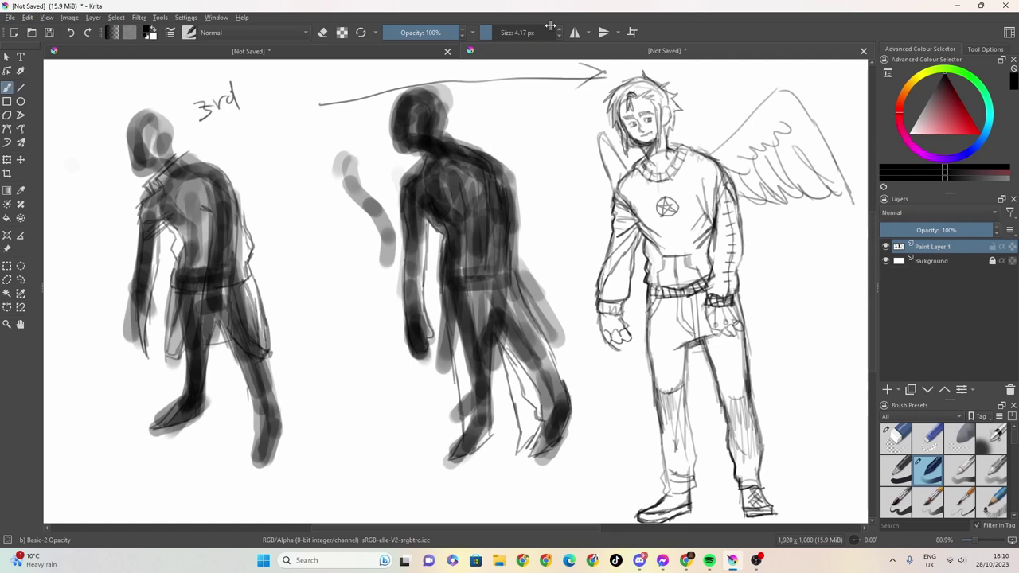
{"action": "left_click", "coordinate": [411, 51]}
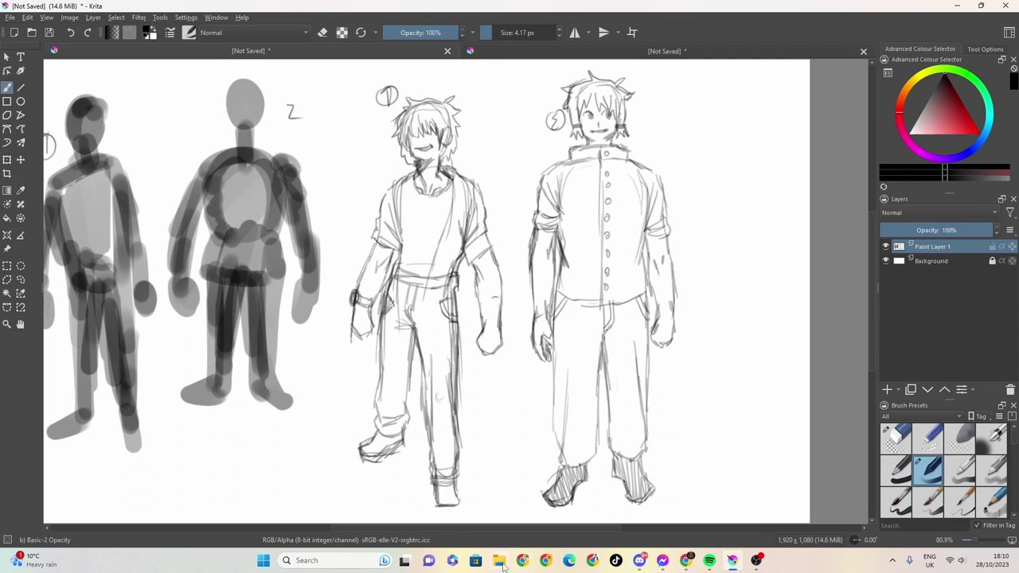
Step: Switch to File Explorer and open the L: hard drive
{"action": "left_click", "coordinate": [500, 562]}
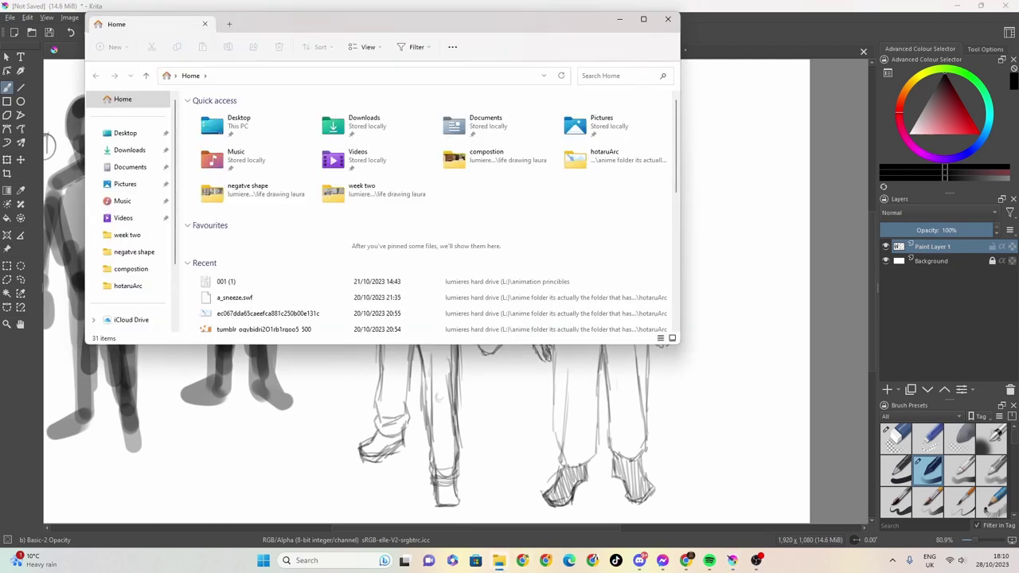
{"action": "scroll", "coordinate": [135, 175], "scroll_direction": "down", "scroll_amount": 2}
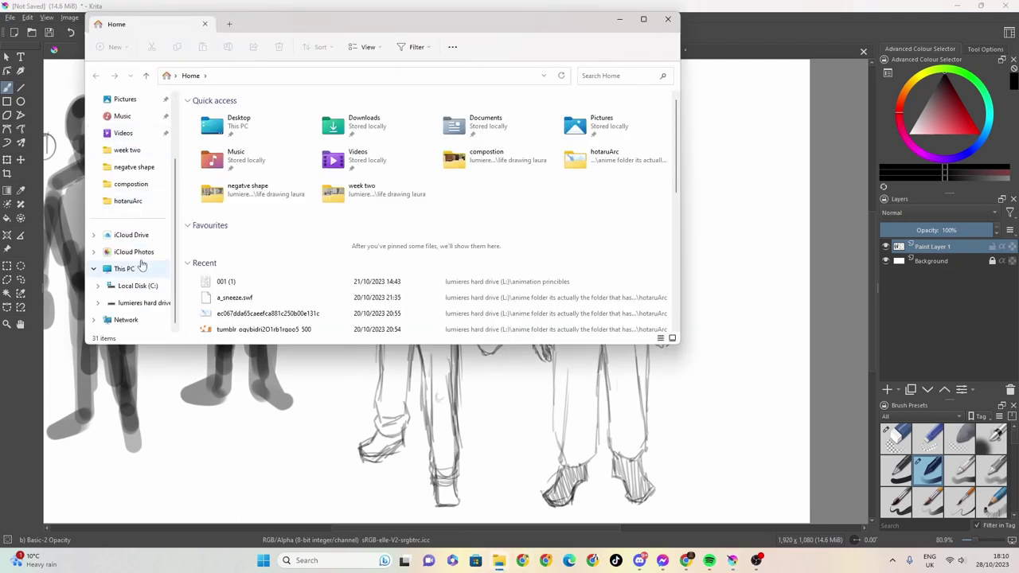
{"action": "left_click", "coordinate": [137, 302]}
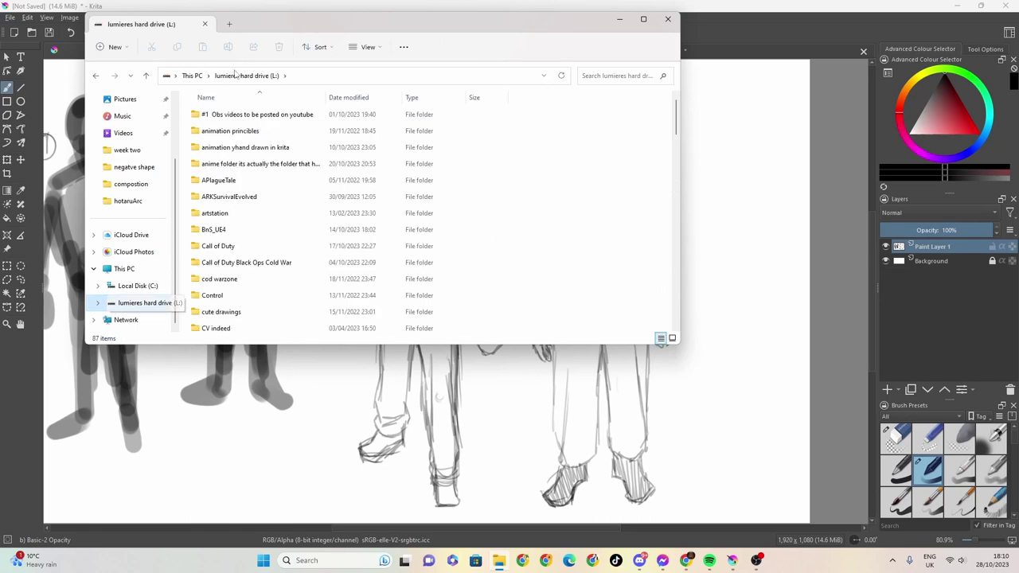
Step: Create a folder named "sketches I do for youtube money" on the L: drive and close File Explorer
{"action": "right_click", "coordinate": [482, 159]}
{"action": "left_click", "coordinate": [557, 152]}
{"action": "right_click", "coordinate": [571, 156]}
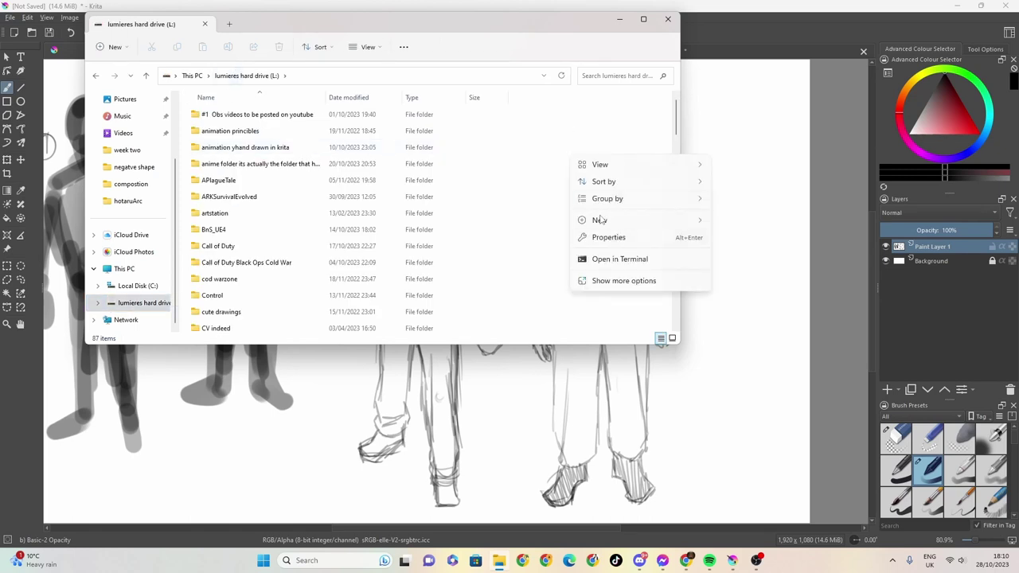
{"action": "mouse_move", "coordinate": [621, 220]}
{"action": "left_click", "coordinate": [744, 220]}
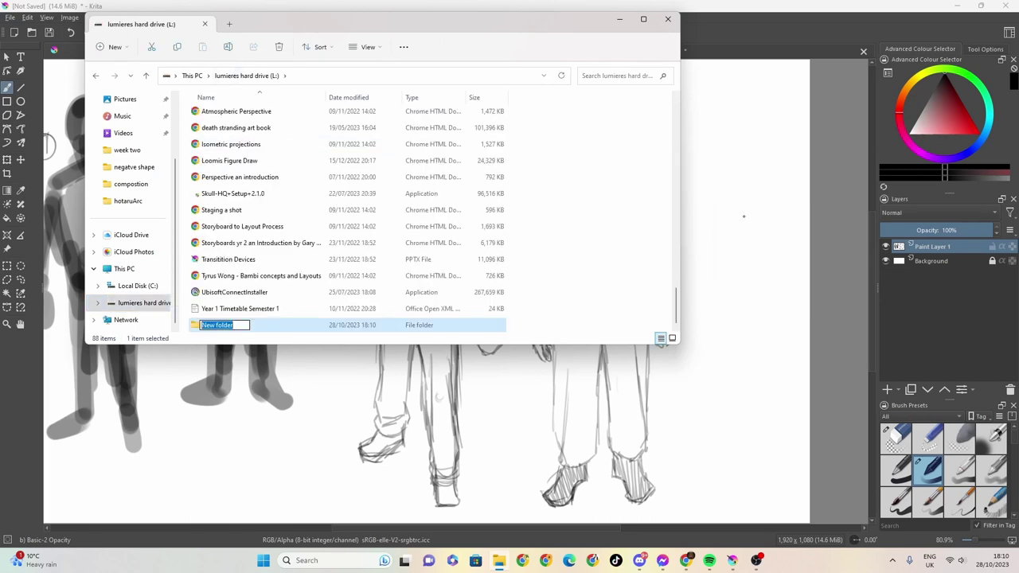
{"action": "type", "text": "sketches i do gop"}
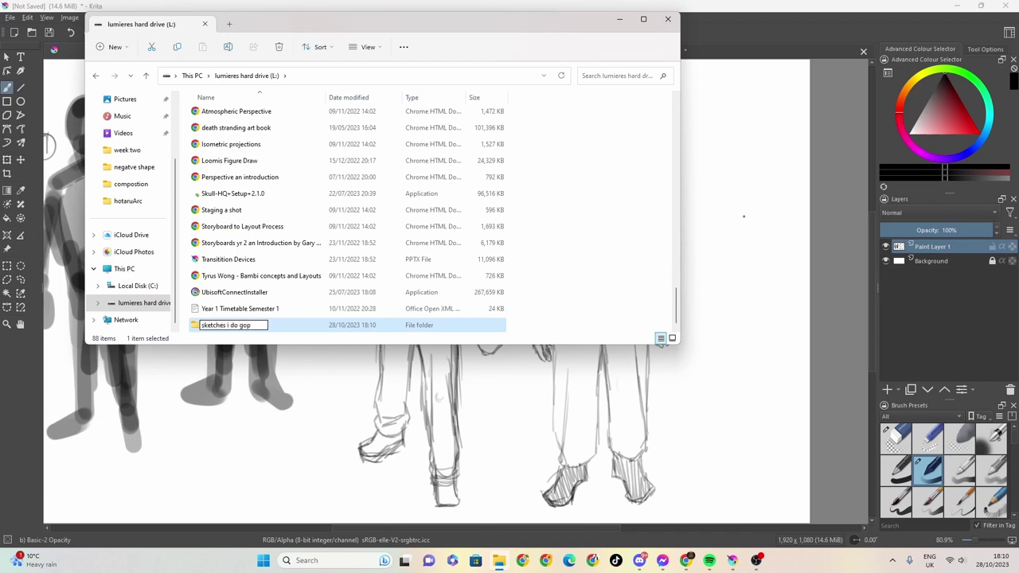
{"action": "key", "text": "BackSpace"}
{"action": "key", "text": "BackSpace"}
{"action": "key", "text": "BackSpace"}
{"action": "key", "text": "BackSpace"}
{"action": "key", "text": "BackSpace"}
{"action": "key", "text": "BackSpace"}
{"action": "key", "text": "BackSpace"}
{"action": "key", "text": "BackSpace"}
{"action": "key", "text": "BackSpace"}
{"action": "key", "text": "slash"}
{"action": "type", "text": "I do for youtube mnoney"}
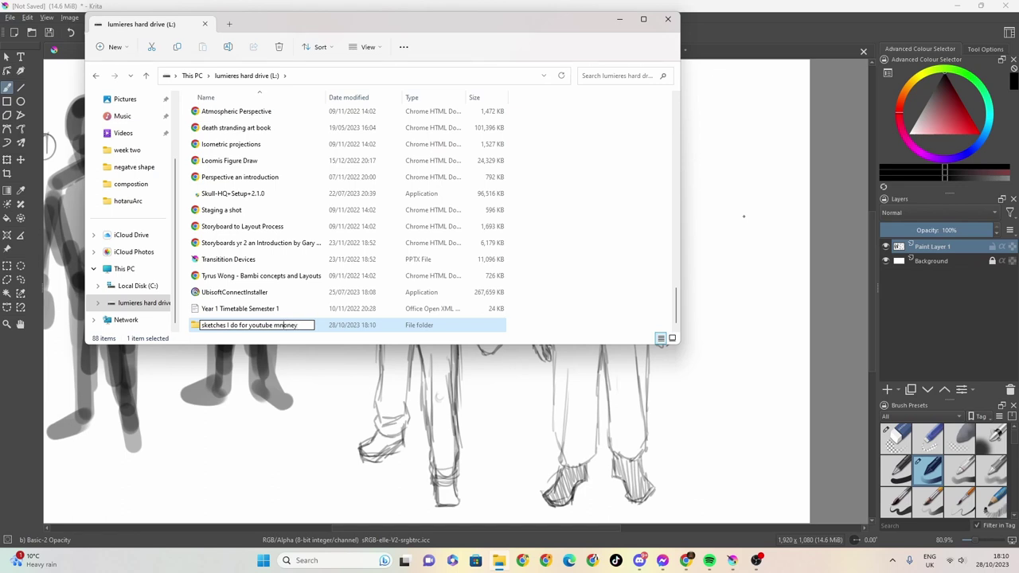
{"action": "key", "text": "BackSpace"}
{"action": "key", "text": "Return"}
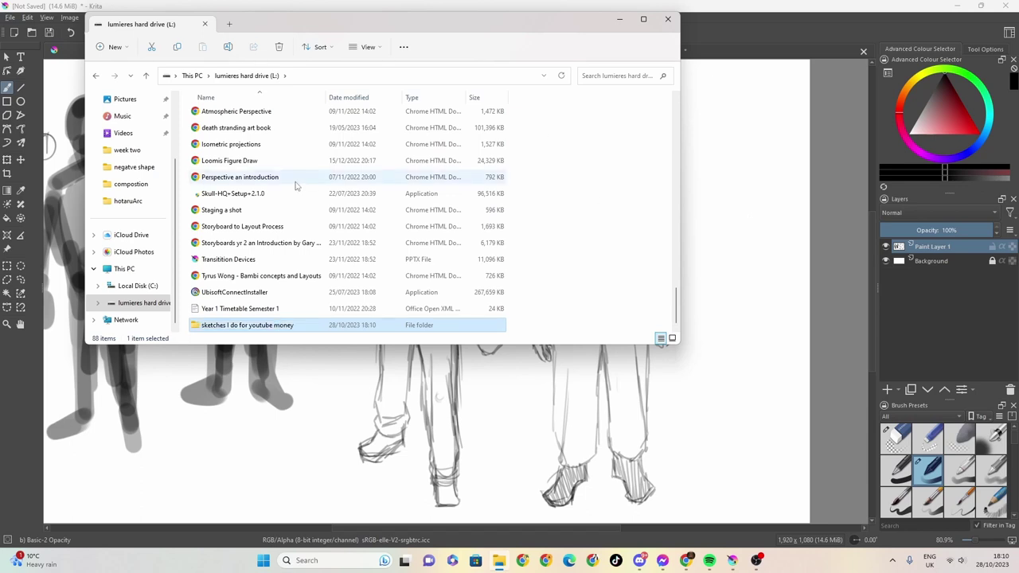
{"action": "scroll", "coordinate": [727, 186], "scroll_direction": "down", "scroll_amount": 2}
{"action": "scroll", "coordinate": [629, 243], "scroll_direction": "up", "scroll_amount": 3}
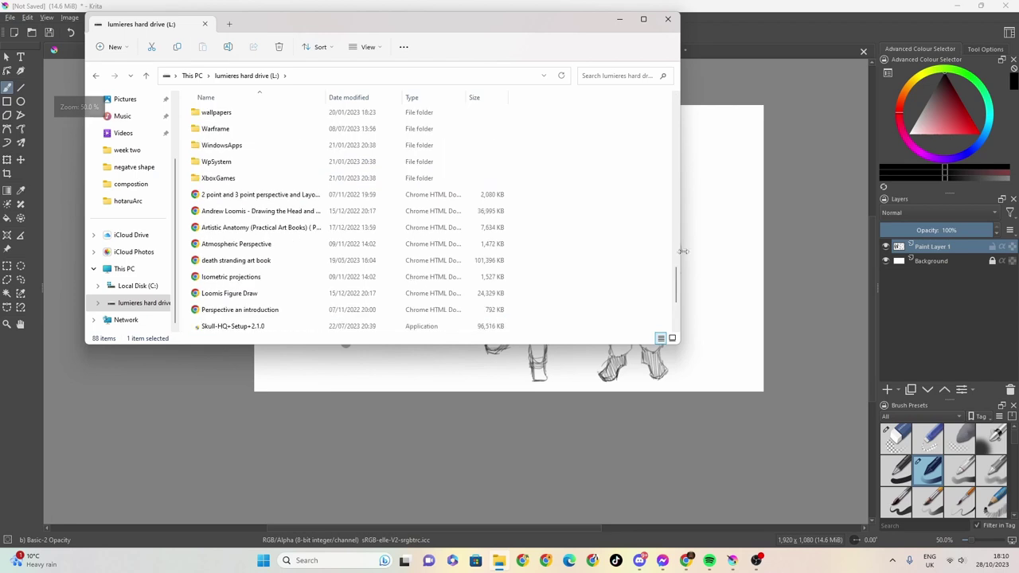
{"action": "left_click", "coordinate": [667, 19]}
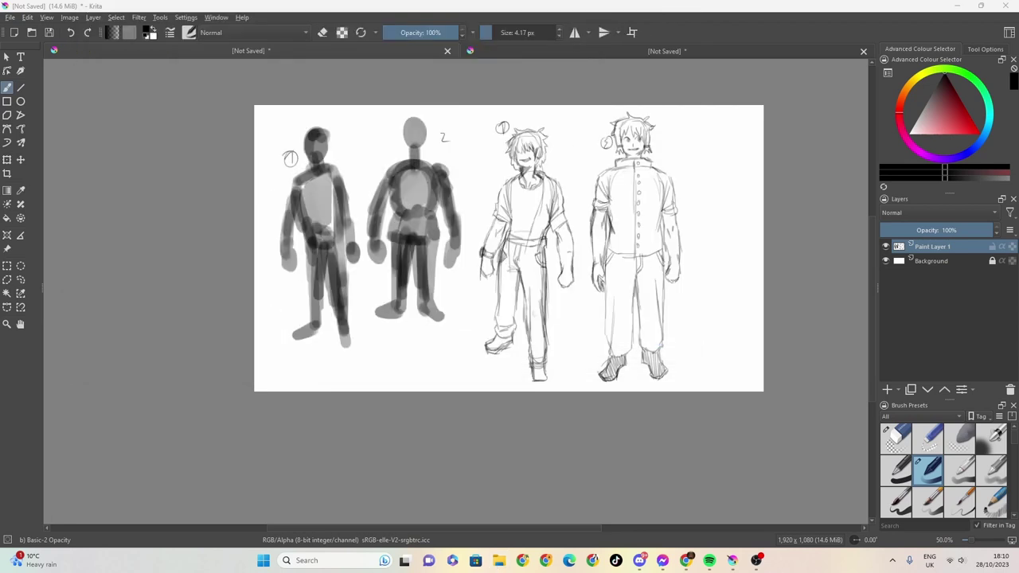
Step: Start saving the two-figure document under a new name and browse to the "sketches I do for youtube money" folder on the L: drive
{"action": "left_click", "coordinate": [10, 17]}
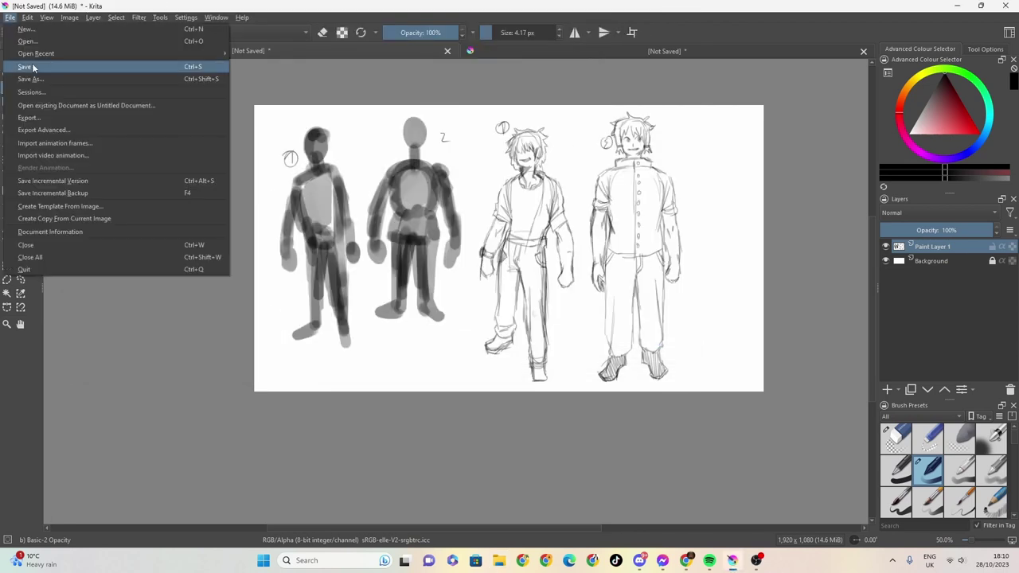
{"action": "left_click", "coordinate": [46, 77]}
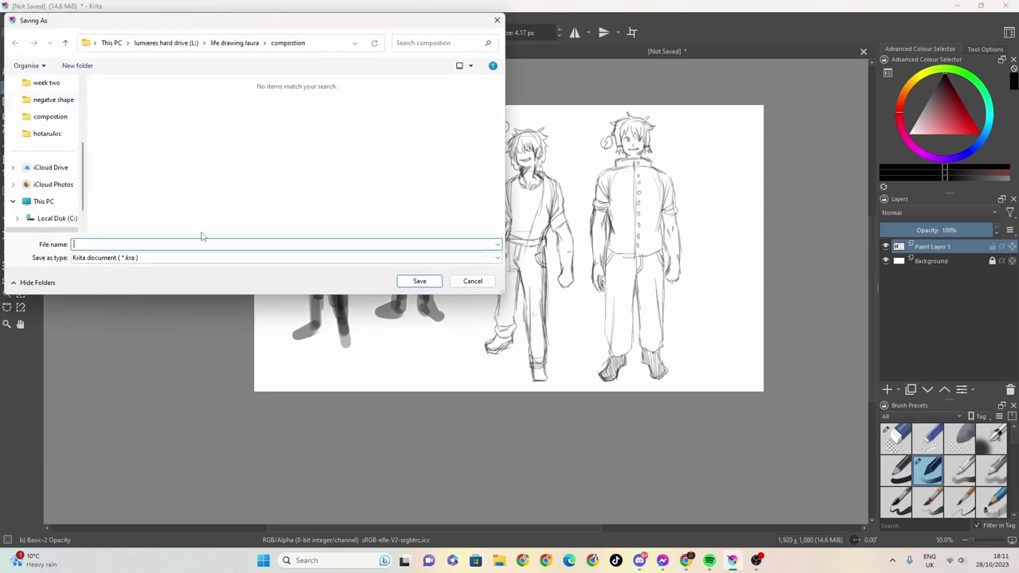
{"action": "left_click", "coordinate": [89, 258]}
{"action": "left_click", "coordinate": [91, 258]}
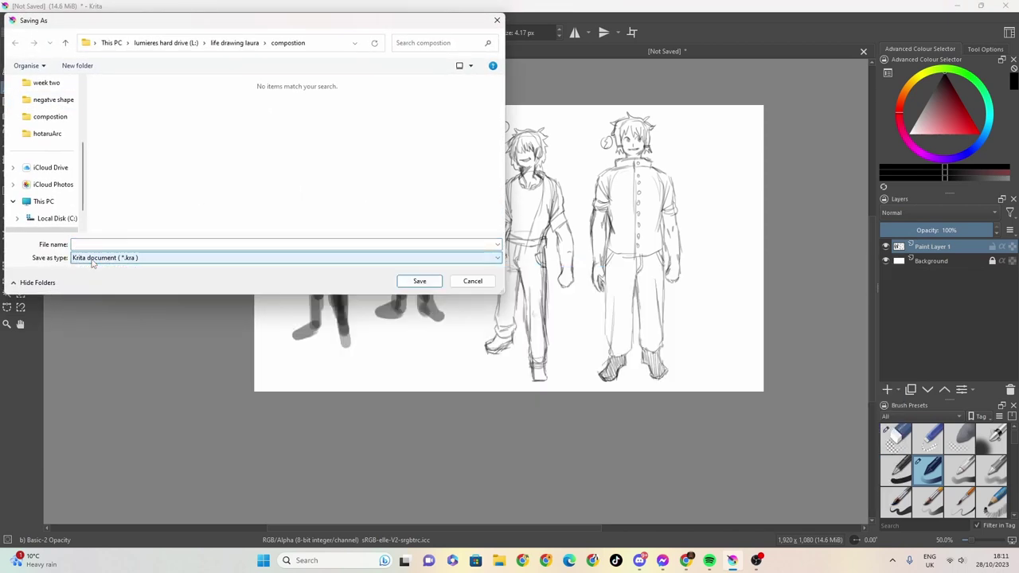
{"action": "left_click", "coordinate": [93, 258]}
{"action": "left_click", "coordinate": [93, 265]}
{"action": "scroll", "coordinate": [56, 187], "scroll_direction": "down", "scroll_amount": 2}
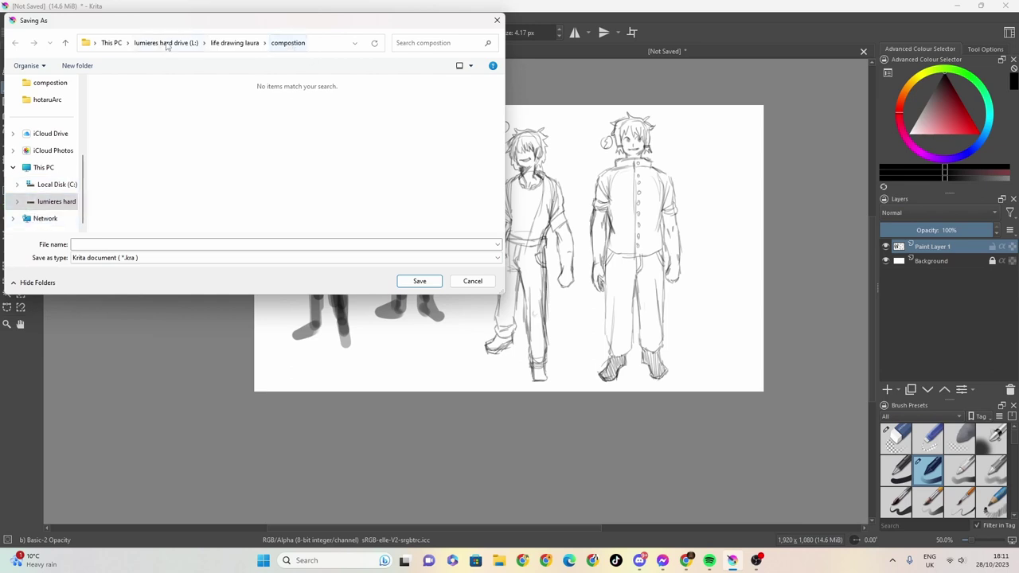
{"action": "left_click", "coordinate": [214, 45]}
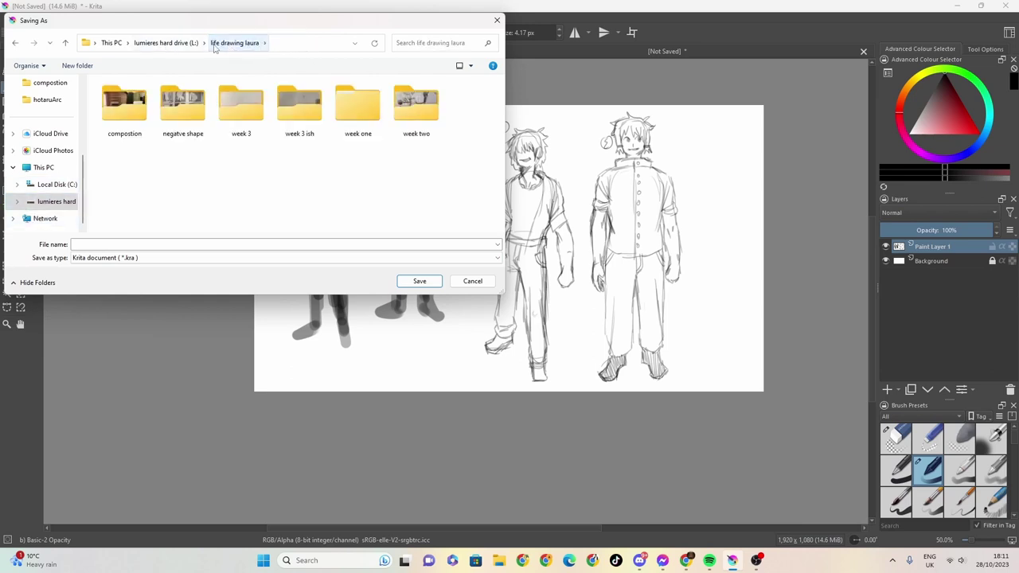
{"action": "left_click", "coordinate": [165, 43]}
{"action": "scroll", "coordinate": [245, 165], "scroll_direction": "down", "scroll_amount": 3}
{"action": "scroll", "coordinate": [239, 167], "scroll_direction": "down", "scroll_amount": 10}
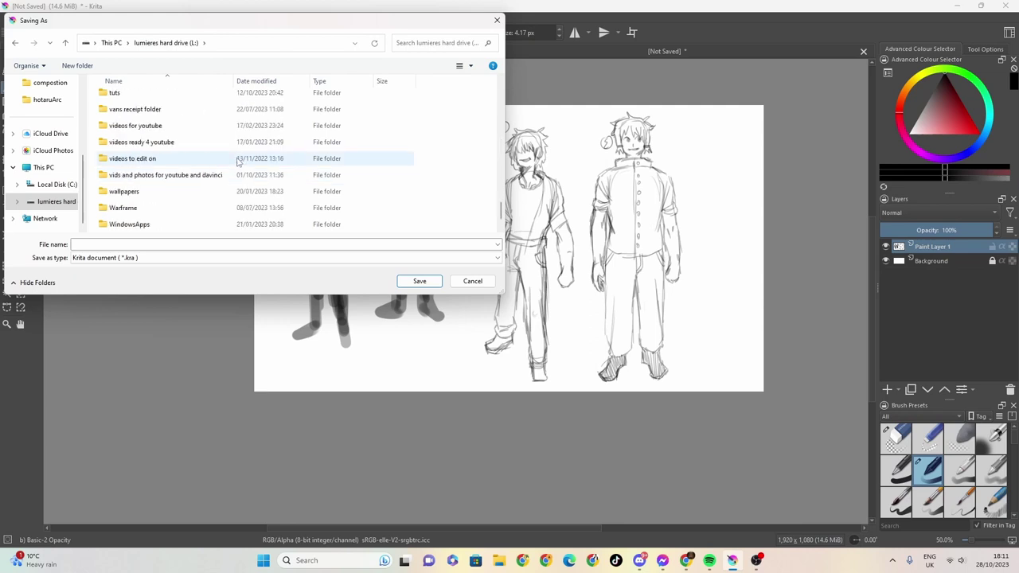
{"action": "scroll", "coordinate": [227, 168], "scroll_direction": "up", "scroll_amount": 3}
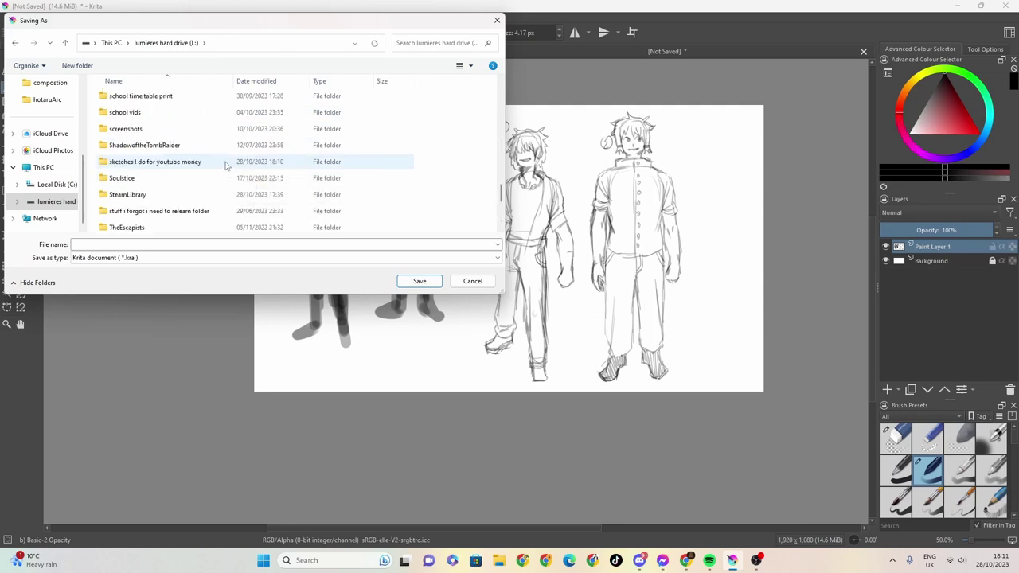
{"action": "double_click", "coordinate": [132, 128]}
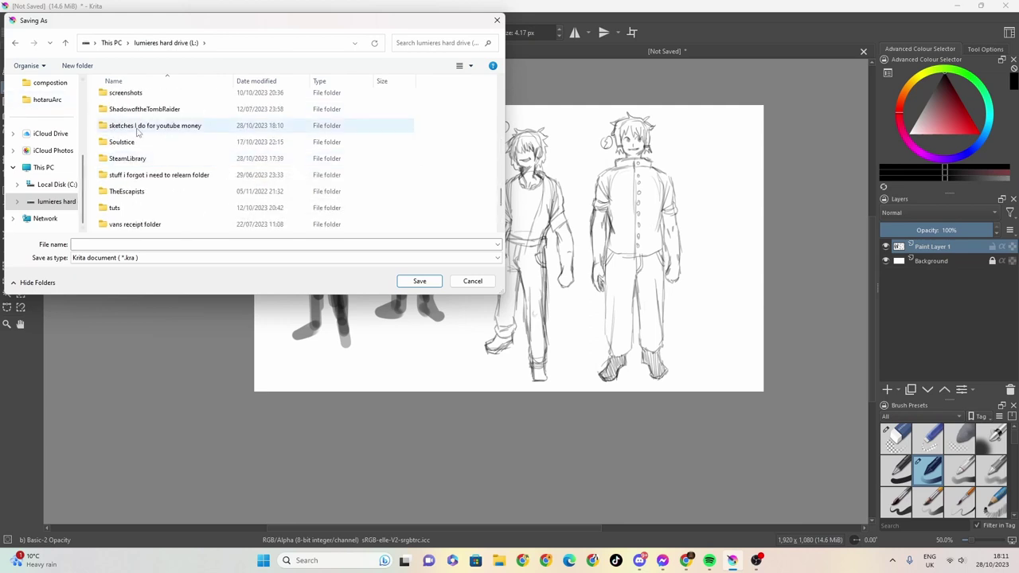
Step: Create a subfolder named "to be done later touch it up" inside the sketches folder
{"action": "right_click", "coordinate": [117, 125]}
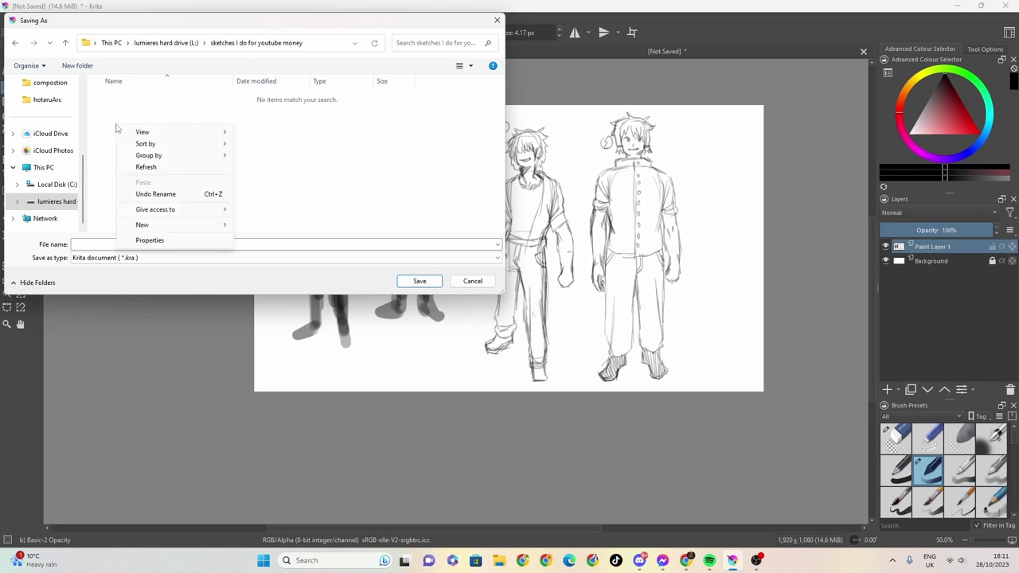
{"action": "mouse_move", "coordinate": [153, 225]}
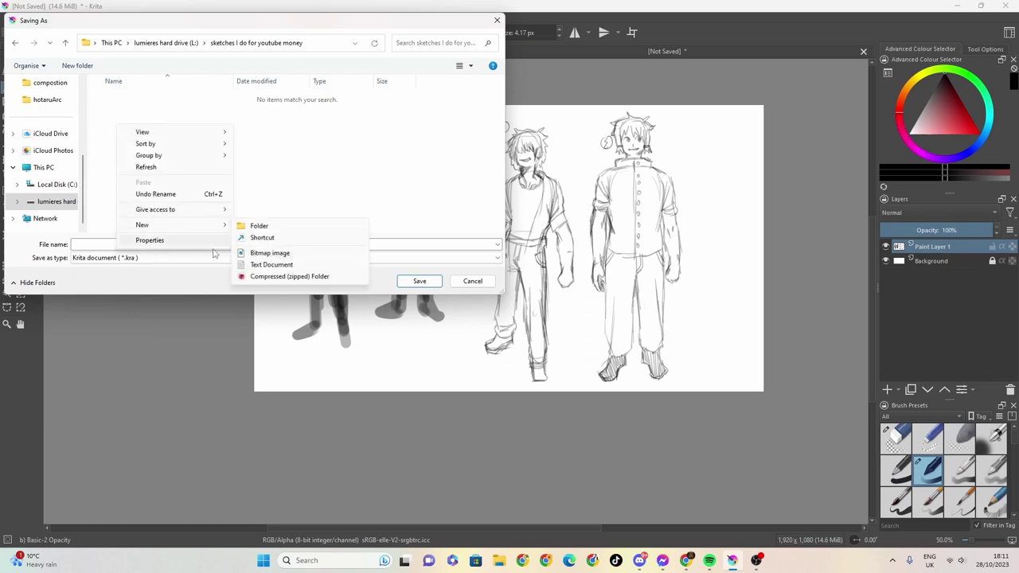
{"action": "left_click", "coordinate": [255, 225]}
{"action": "type", "text": "t"}
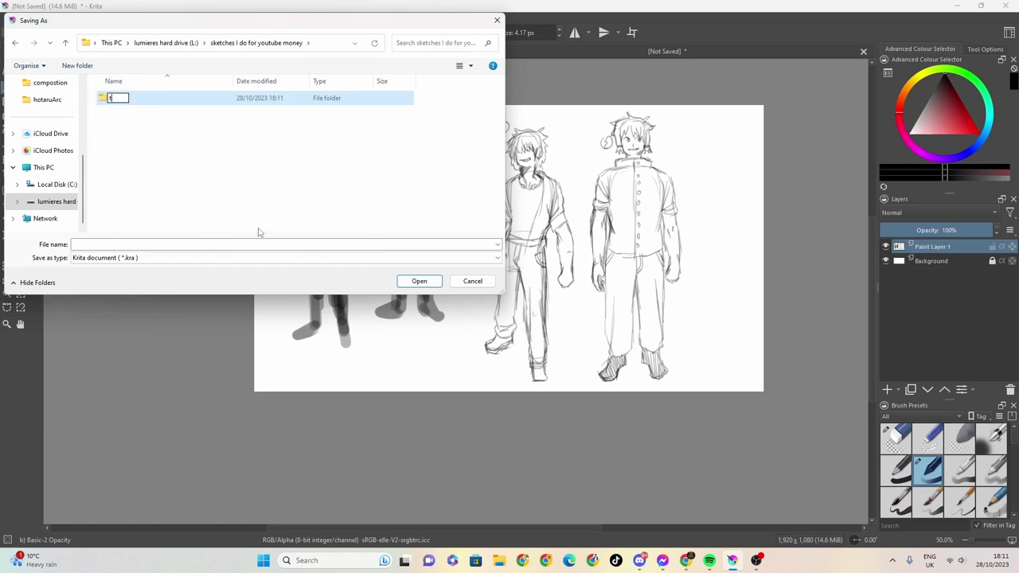
{"action": "type", "text": "o be done later touchj"}
{"action": "key", "text": "BackSpace"}
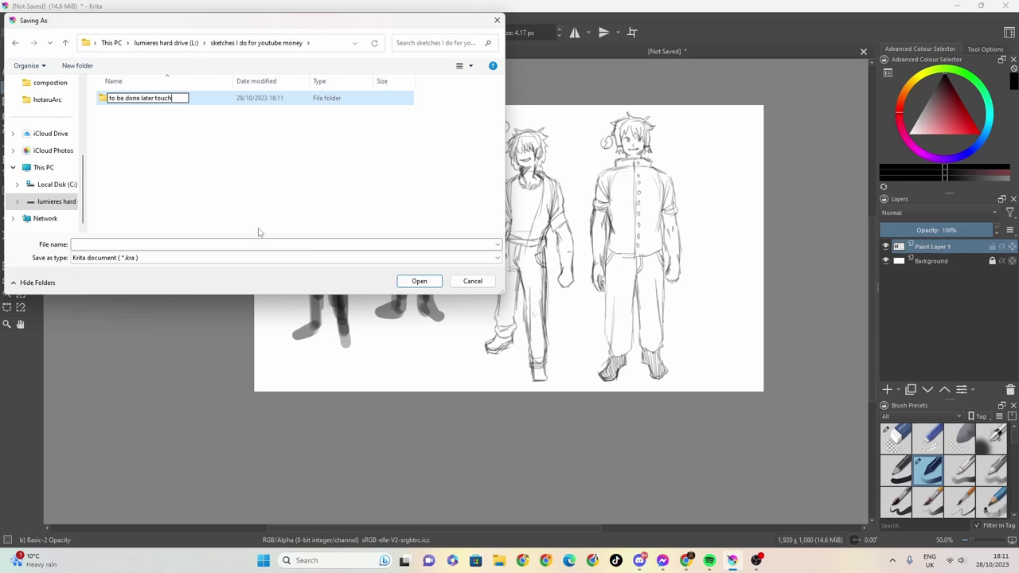
{"action": "type", "text": "it up"}
{"action": "key", "text": "Return"}
Step: Create a second subfolder named "finished work" inside the sketches folder
{"action": "right_click", "coordinate": [225, 170]}
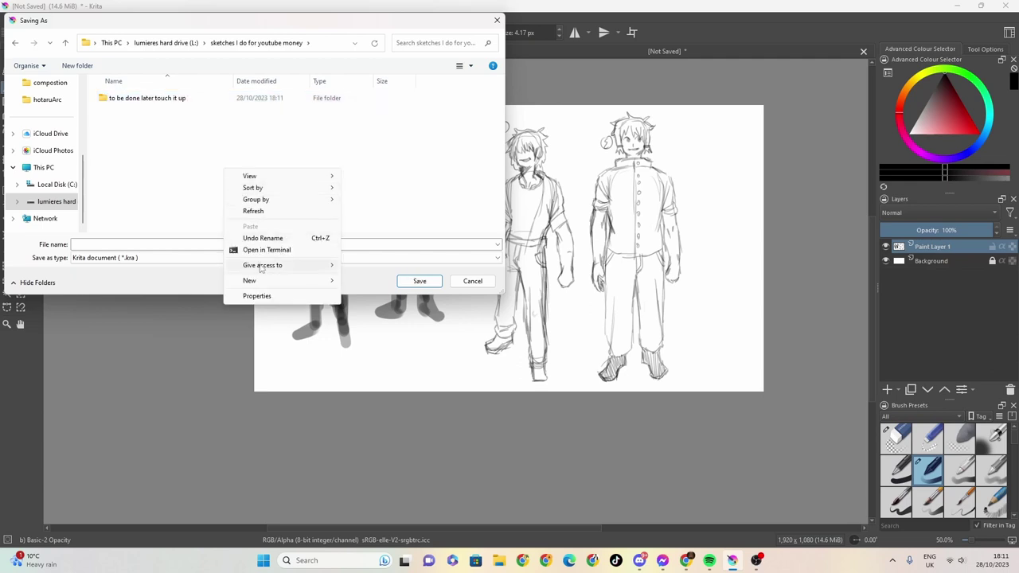
{"action": "mouse_move", "coordinate": [253, 284]}
{"action": "left_click", "coordinate": [366, 282]}
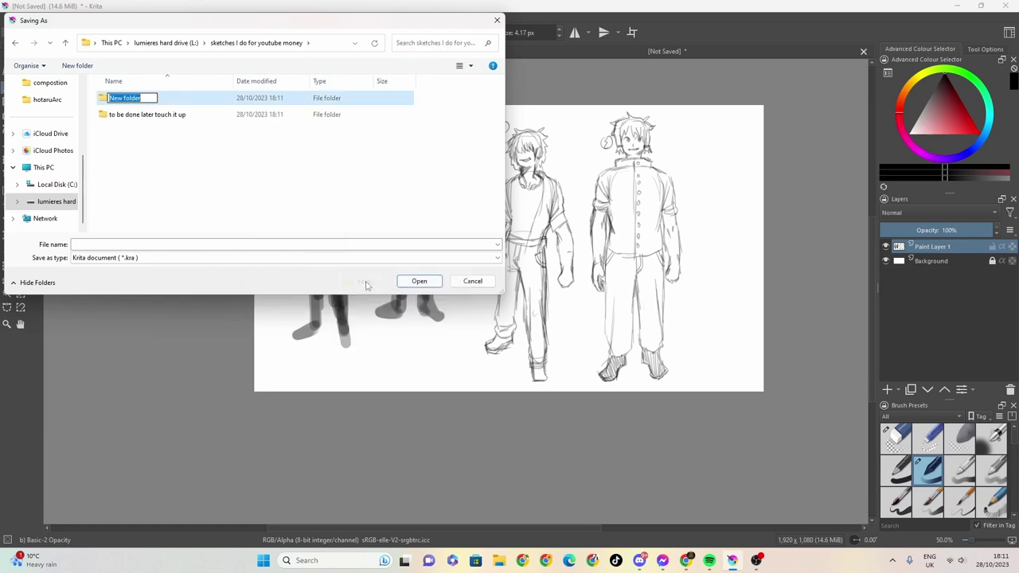
{"action": "type", "text": "finished work"}
{"action": "key", "text": "Return"}
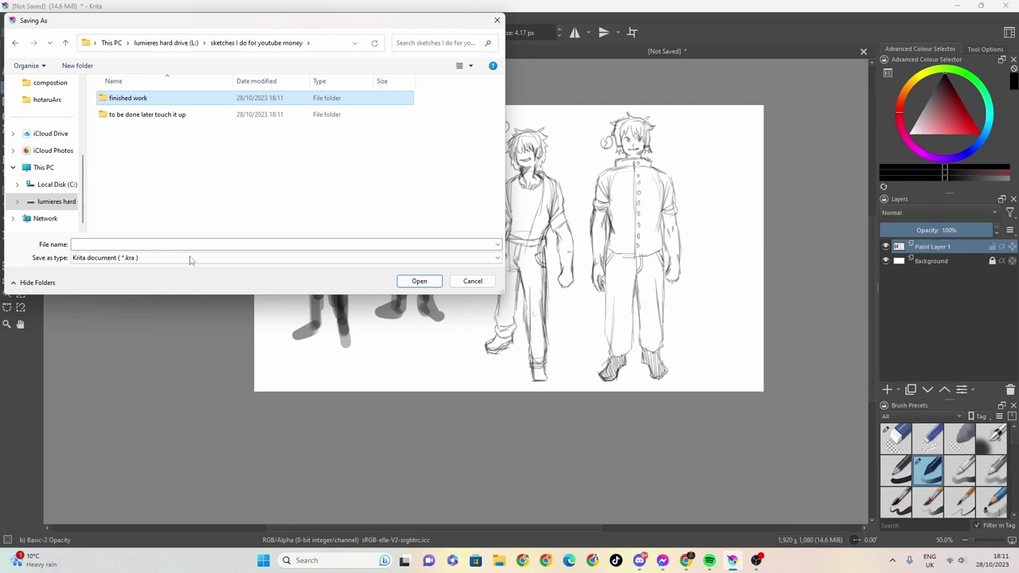
{"action": "left_click", "coordinate": [62, 202]}
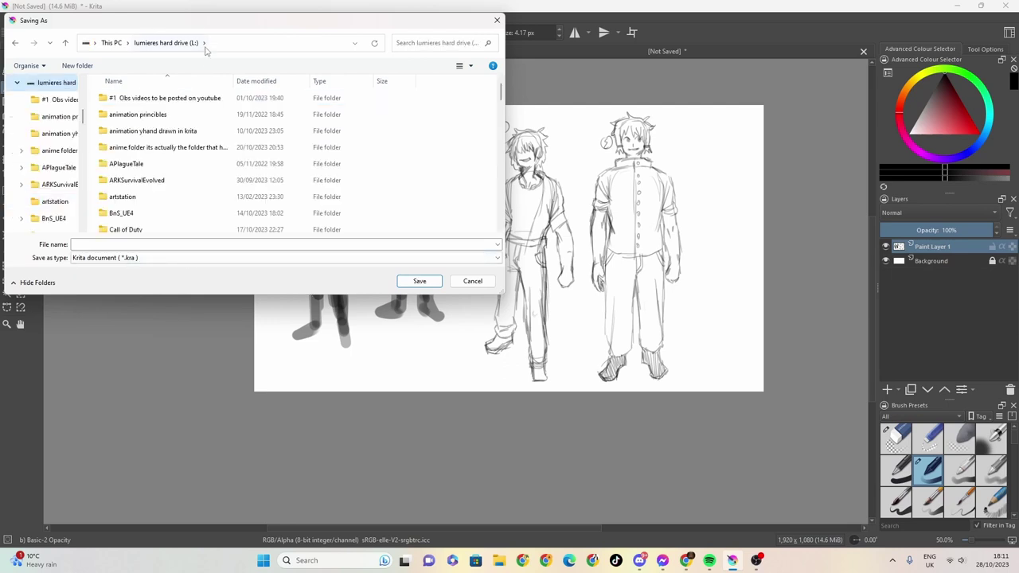
{"action": "left_click", "coordinate": [14, 43]}
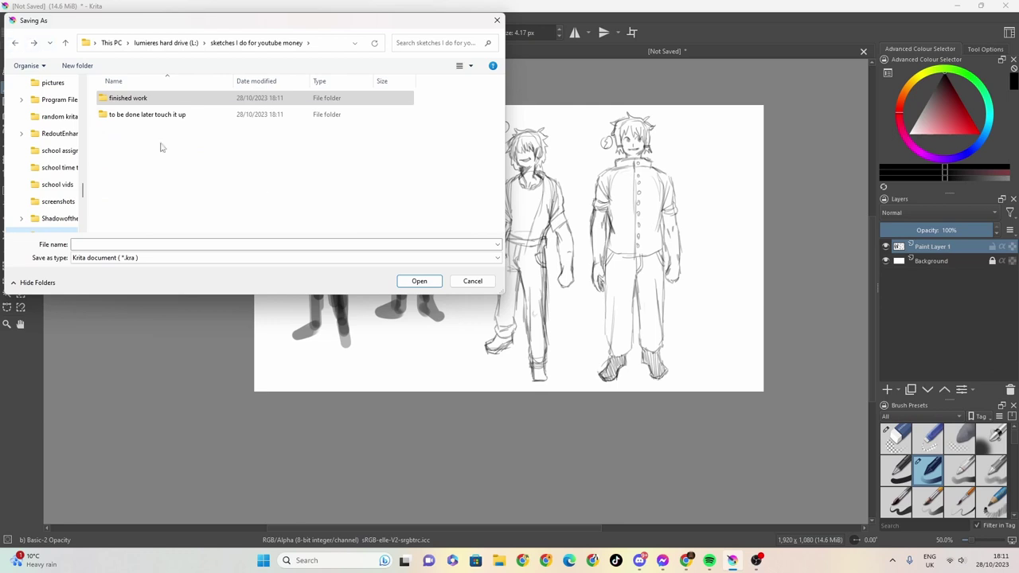
{"action": "left_click", "coordinate": [138, 118]}
{"action": "left_click", "coordinate": [155, 98]}
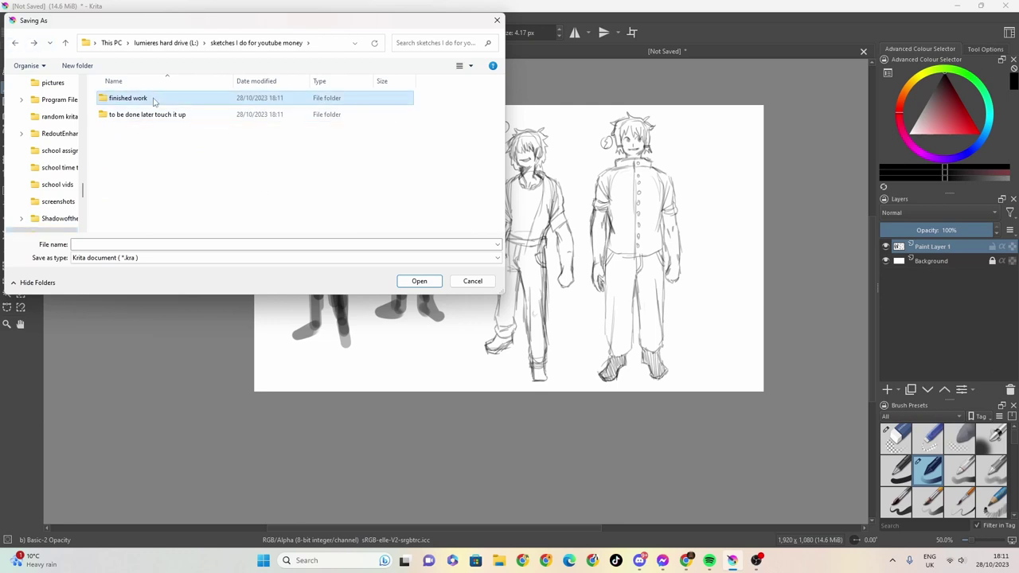
{"action": "left_click", "coordinate": [174, 101]}
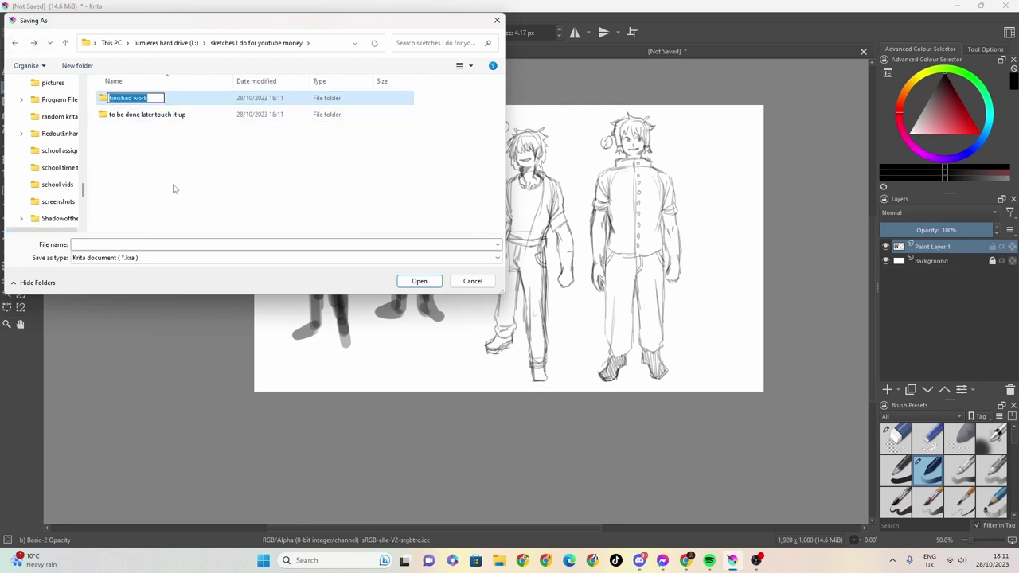
Step: Set the save format to JPEG image and name the file "two guy standing"
{"action": "left_click", "coordinate": [120, 258]}
{"action": "left_click", "coordinate": [106, 258]}
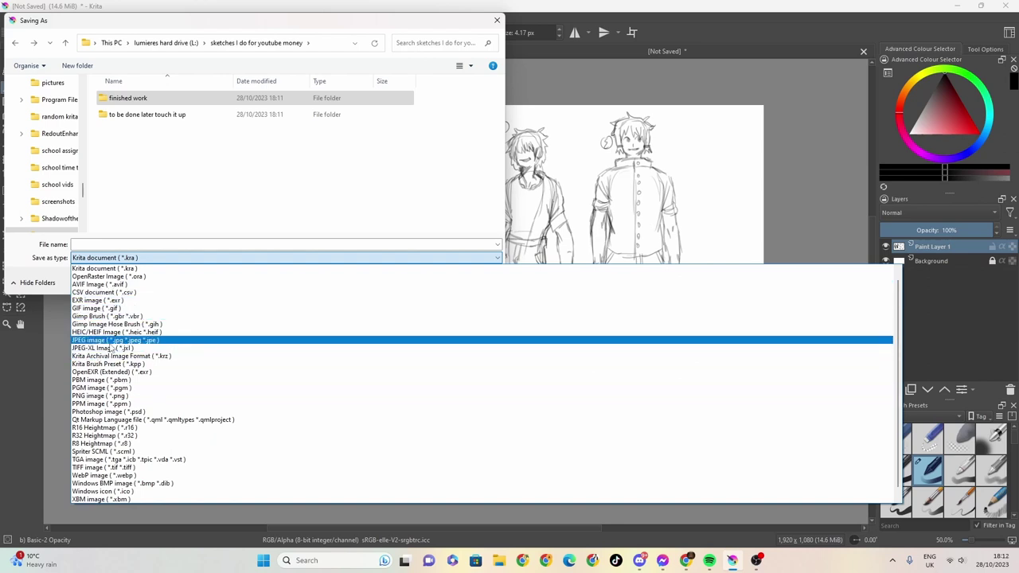
{"action": "left_click", "coordinate": [112, 342]}
{"action": "left_click", "coordinate": [153, 245]}
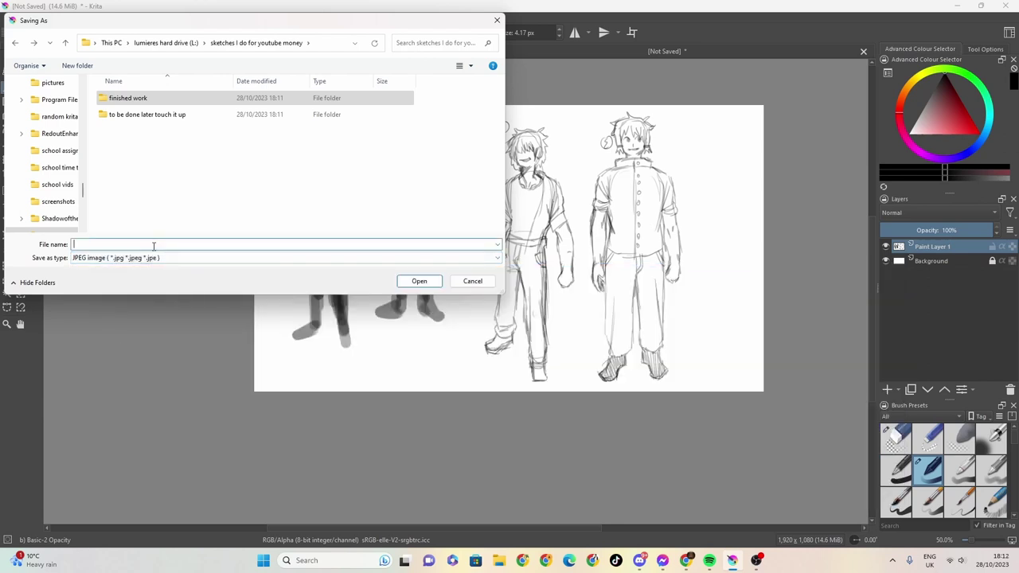
{"action": "type", "text": "twqo"}
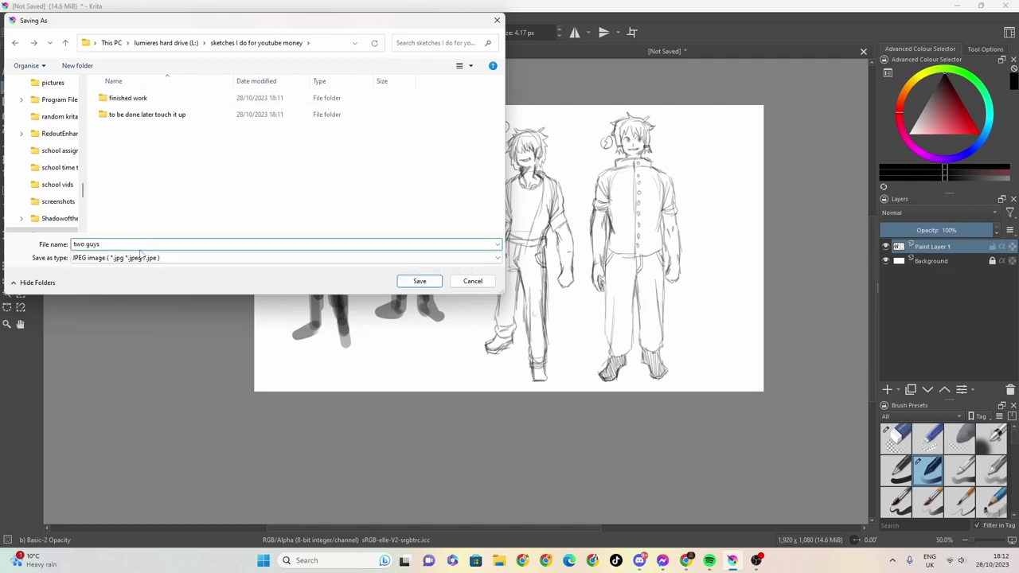
{"action": "type", "text": "s"}
{"action": "key", "text": "BackSpace"}
{"action": "type", "text": "ding"}
Step: Save the JPEG in the "finished work" folder and accept the default export options
{"action": "double_click", "coordinate": [132, 98]}
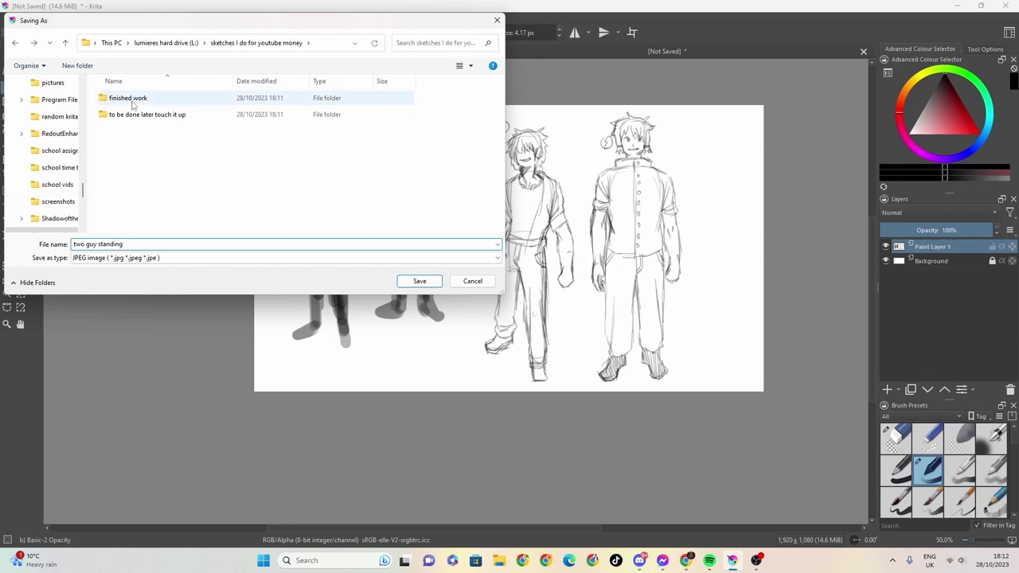
{"action": "left_click", "coordinate": [408, 282]}
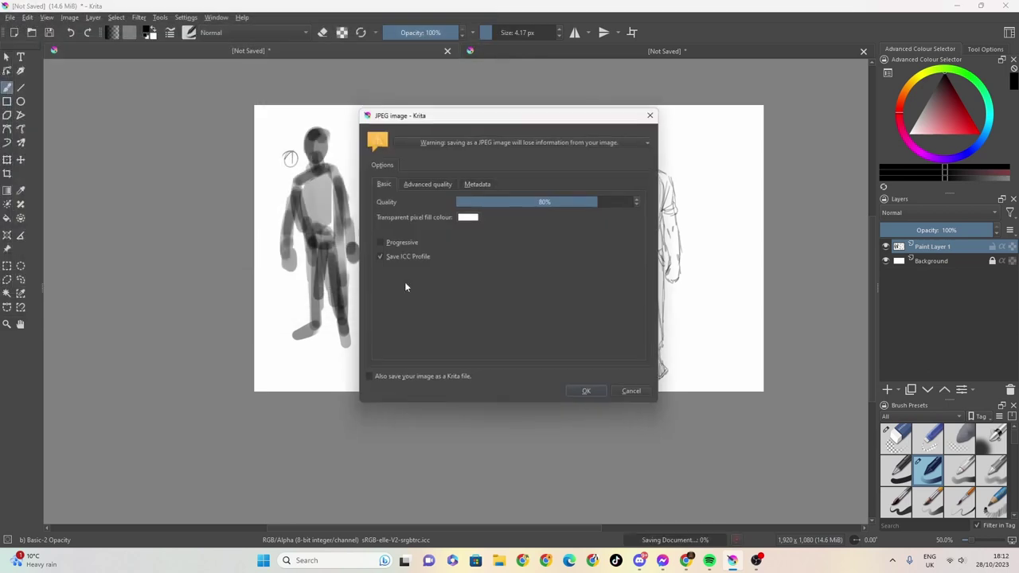
{"action": "left_click", "coordinate": [584, 392]}
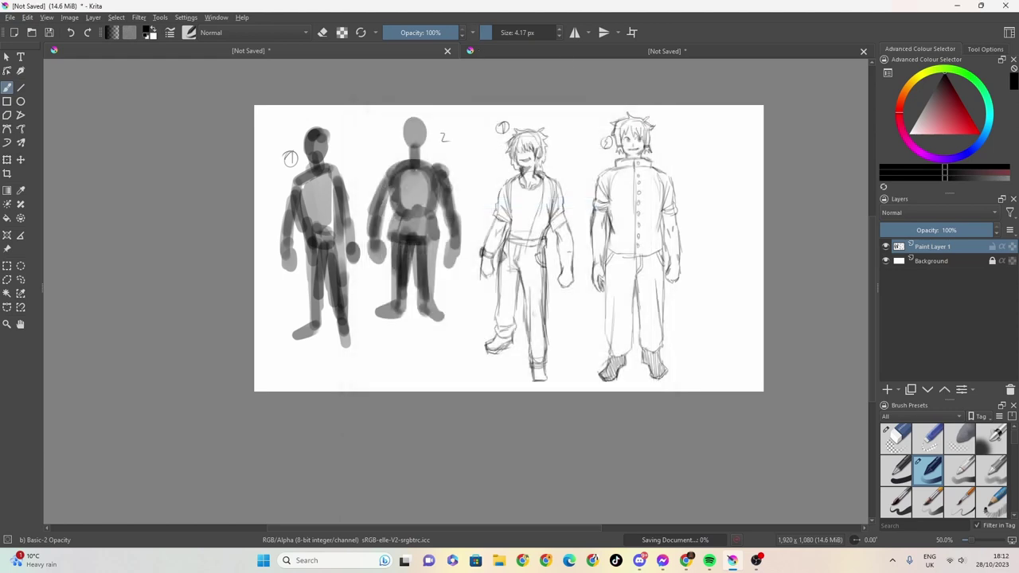
Step: Start saving the winged character drawing under a new file name, "angel dude"
{"action": "left_click", "coordinate": [553, 51]}
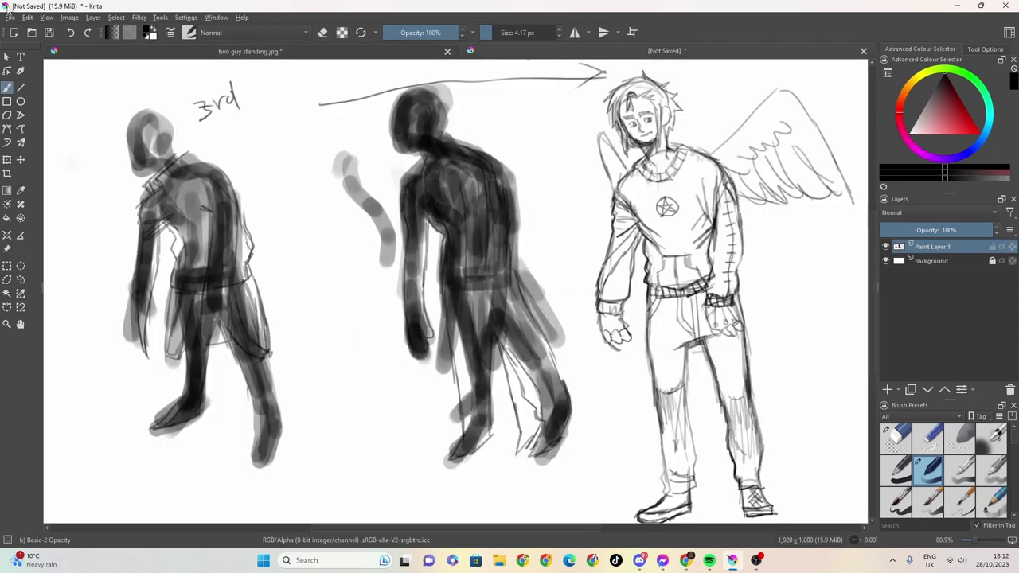
{"action": "left_click", "coordinate": [10, 18]}
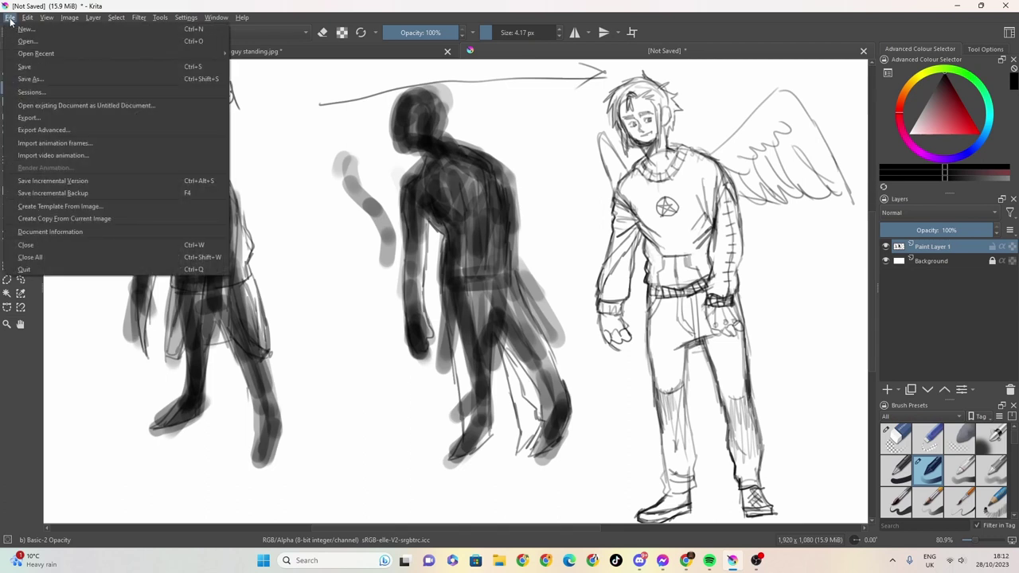
{"action": "left_click", "coordinate": [104, 79]}
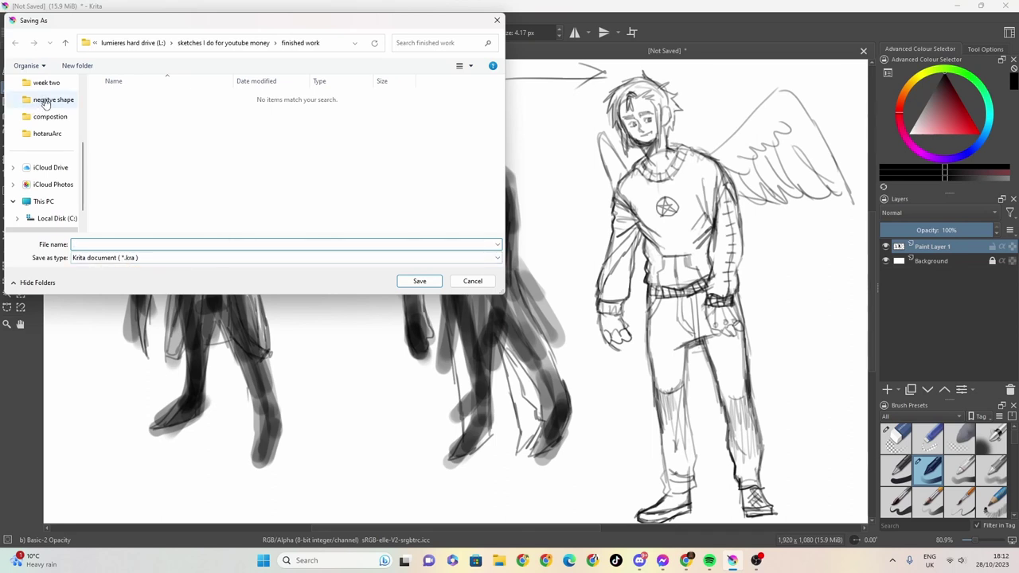
{"action": "type", "text": "angel dude"}
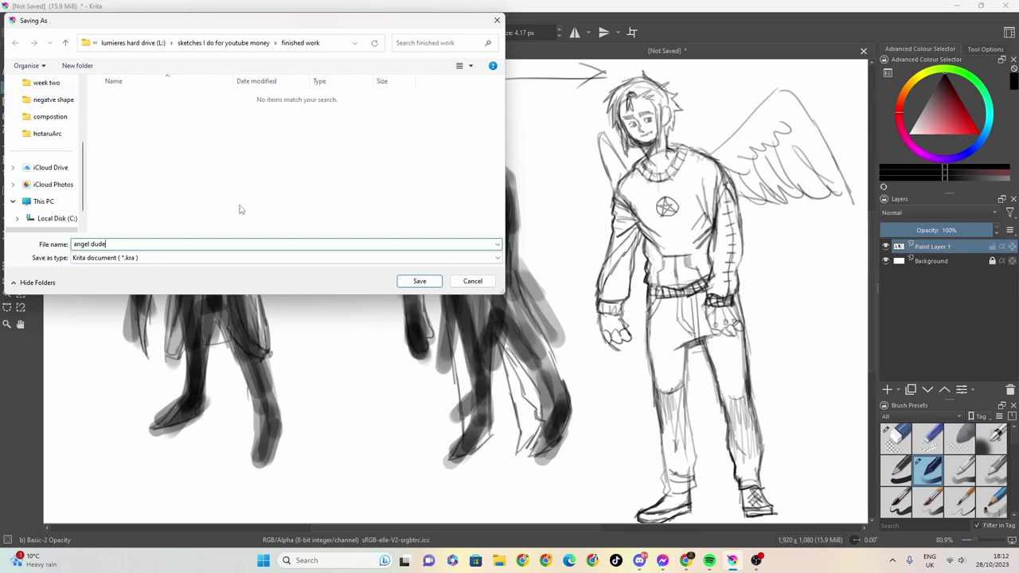
Step: Choose the "to be done later touch it up" folder as the save location, keeping the file name "angel dude"
{"action": "left_click", "coordinate": [251, 44]}
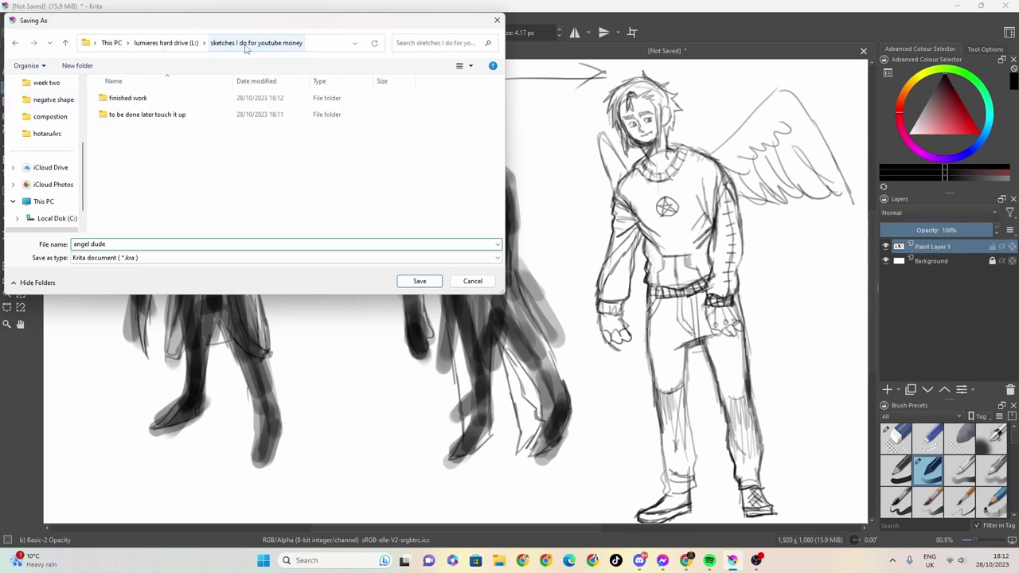
{"action": "double_click", "coordinate": [168, 118]}
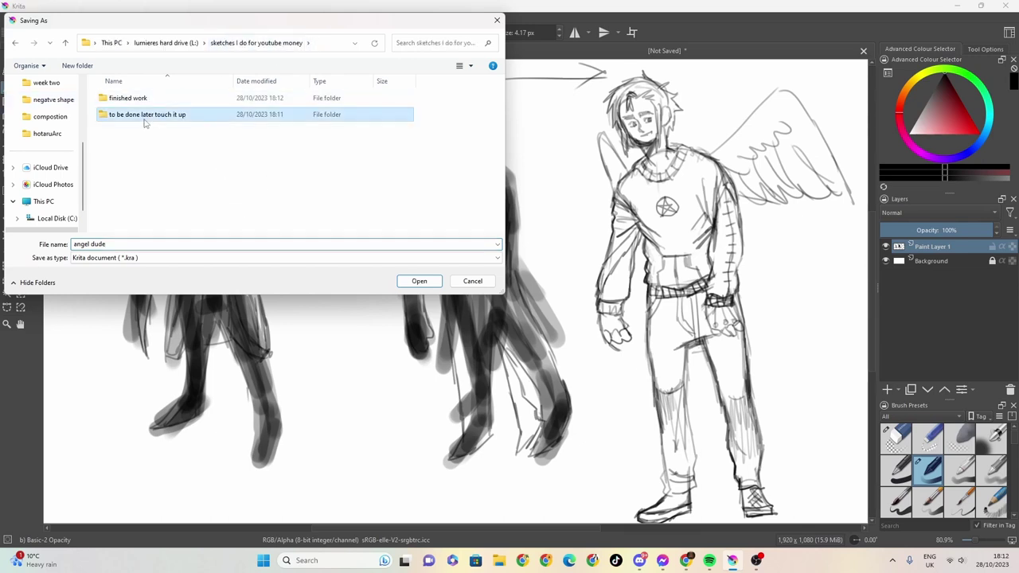
{"action": "left_click", "coordinate": [15, 43]}
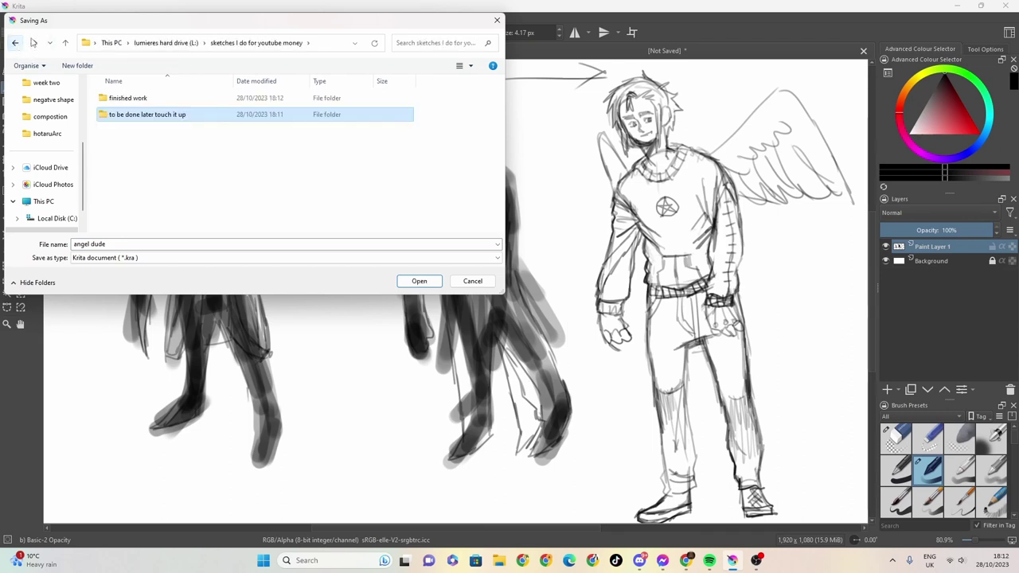
{"action": "left_click", "coordinate": [33, 43]}
{"action": "left_click", "coordinate": [156, 244]}
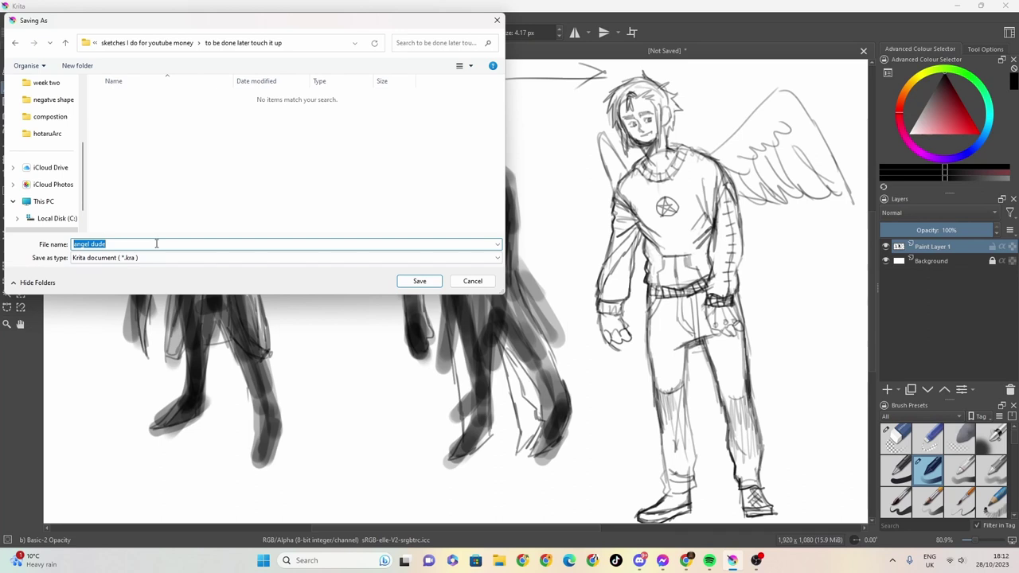
{"action": "left_click", "coordinate": [156, 243]}
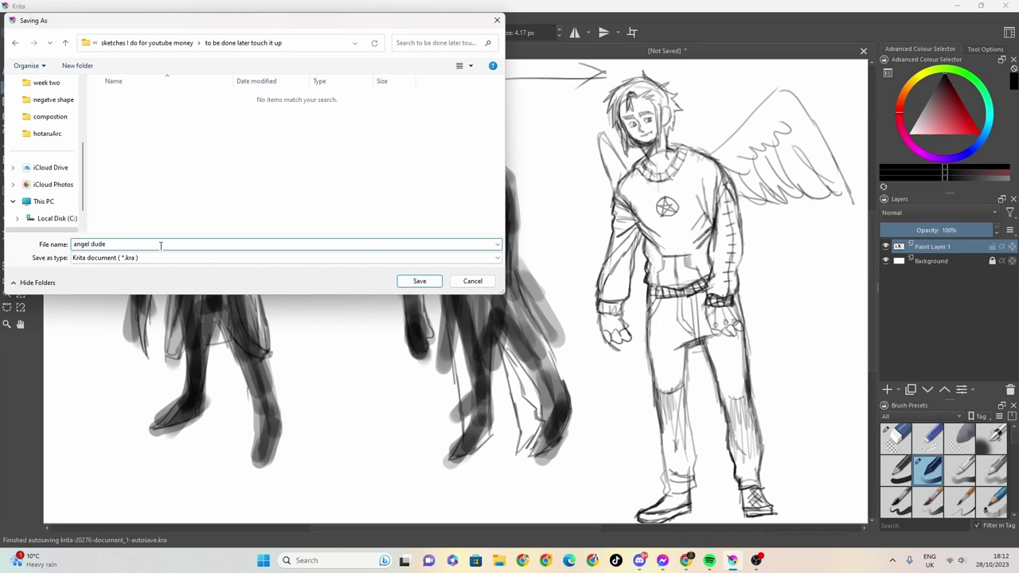
Step: Set the save format to JPEG image and save the winged character drawing with the default export options
{"action": "left_click", "coordinate": [199, 258]}
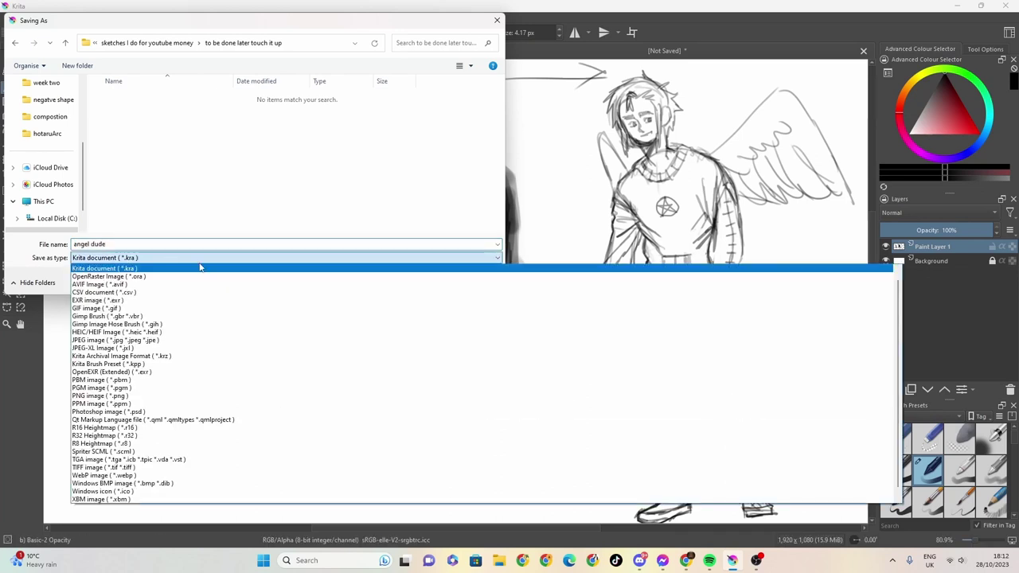
{"action": "left_click", "coordinate": [92, 342]}
{"action": "left_click", "coordinate": [425, 285]}
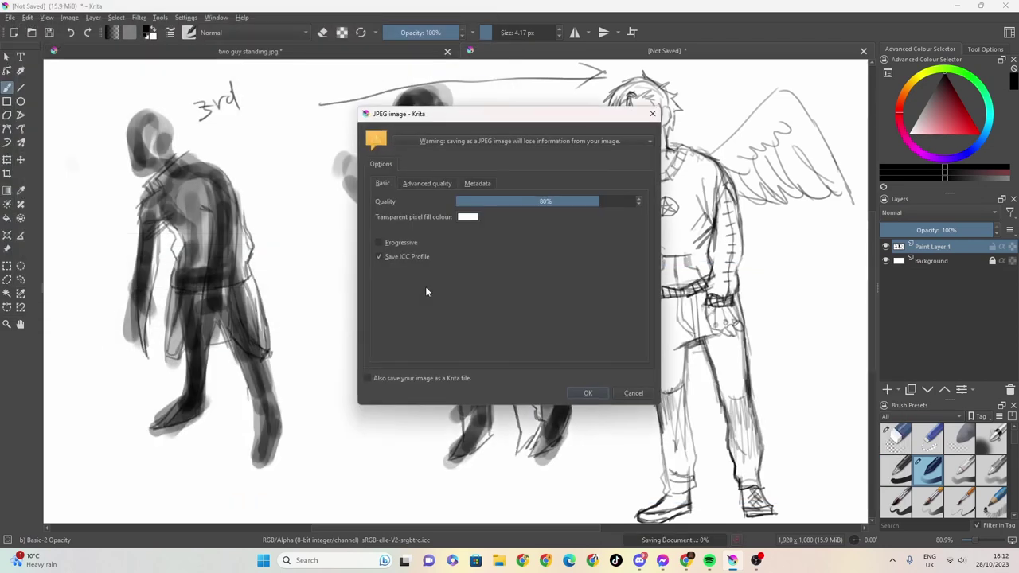
{"action": "left_click", "coordinate": [587, 391]}
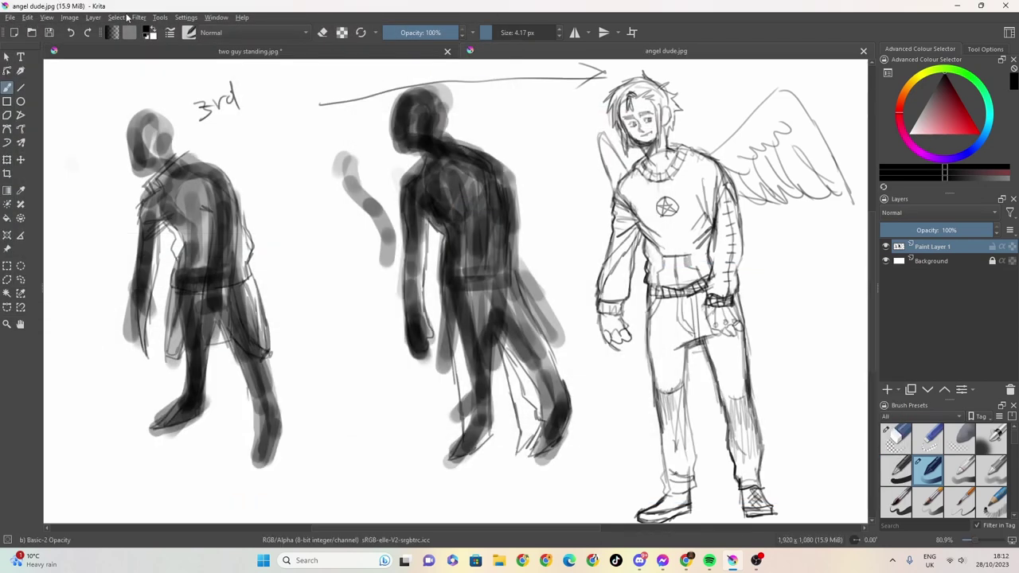
Step: Save the "two guy standing" drawing as a Krita document (.kra) in the "to be done later touch it up" folder
{"action": "left_click", "coordinate": [155, 53]}
{"action": "key", "text": "ctrl+equal"}
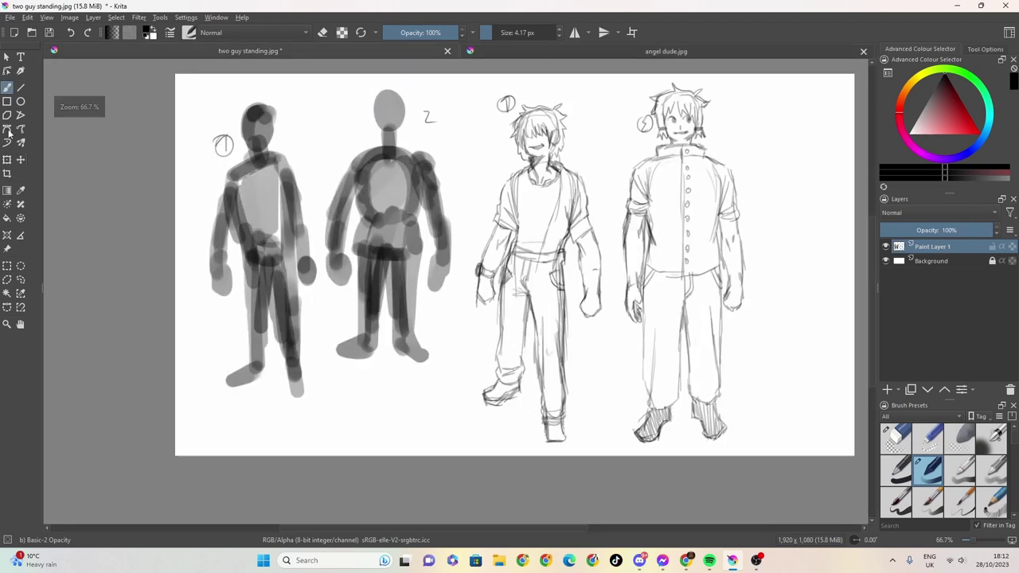
{"action": "left_click", "coordinate": [10, 18]}
{"action": "left_click", "coordinate": [29, 79]}
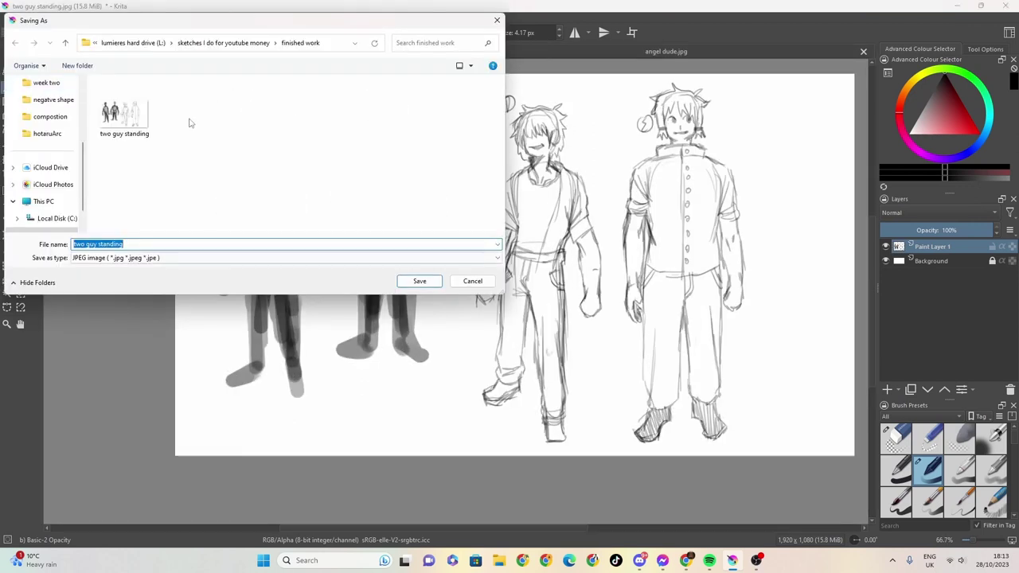
{"action": "left_click", "coordinate": [238, 43]}
{"action": "double_click", "coordinate": [147, 115]}
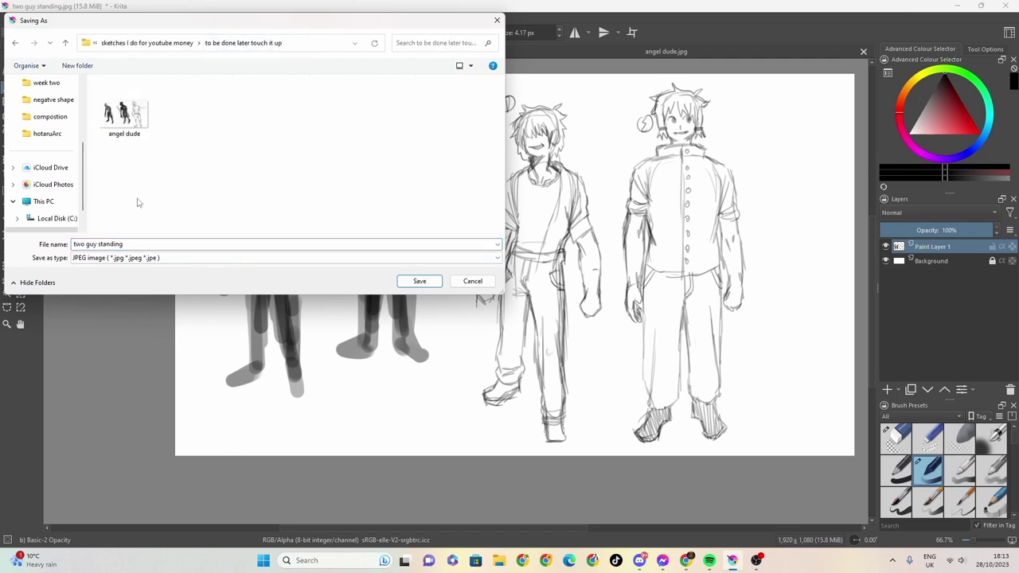
{"action": "left_click", "coordinate": [104, 257]}
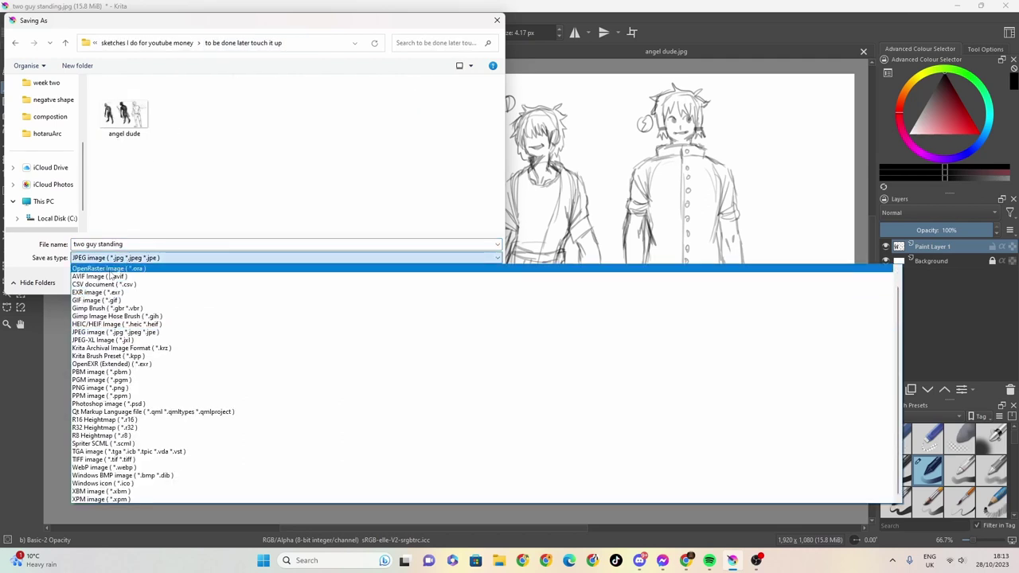
{"action": "scroll", "coordinate": [104, 270], "scroll_direction": "up", "scroll_amount": 1}
{"action": "left_click", "coordinate": [102, 271]}
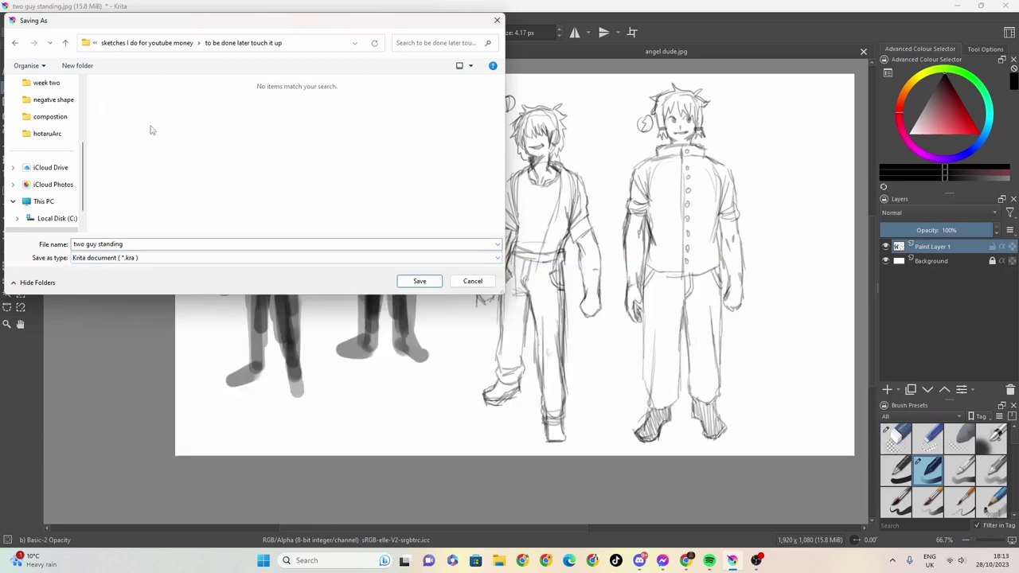
{"action": "left_click", "coordinate": [419, 281]}
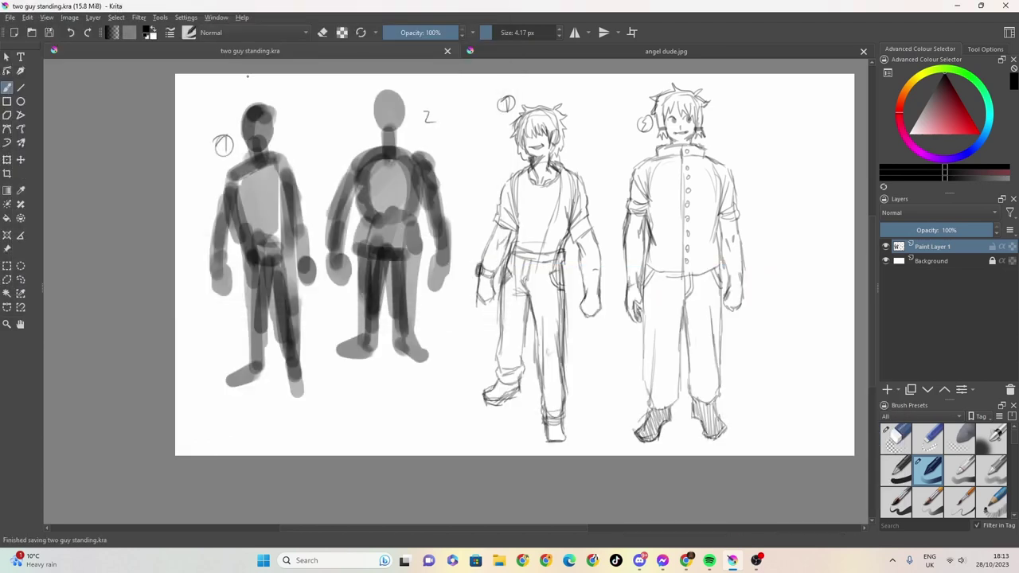
Step: Save the winged character drawing as a Krita document (.kra) named "angel dude001" in the "to be done later touch it up" folder
{"action": "left_click", "coordinate": [513, 52]}
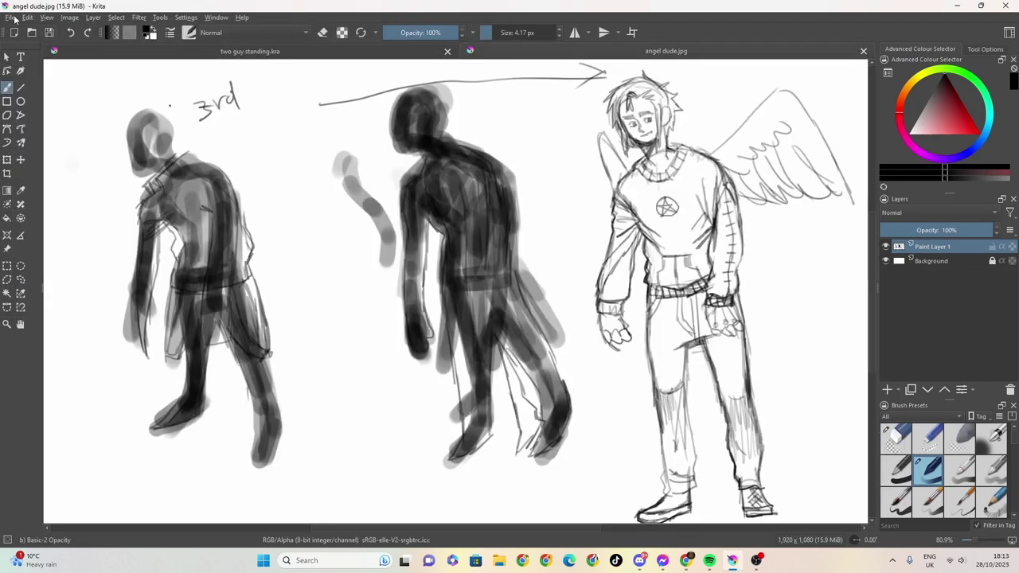
{"action": "left_click", "coordinate": [13, 17]}
{"action": "left_click", "coordinate": [25, 80]}
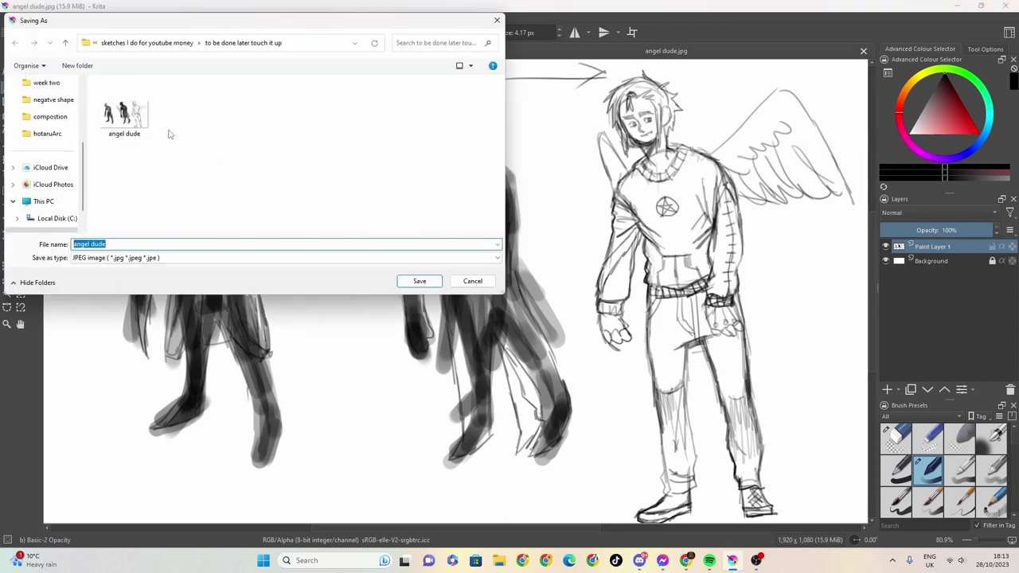
{"action": "left_click", "coordinate": [132, 257]}
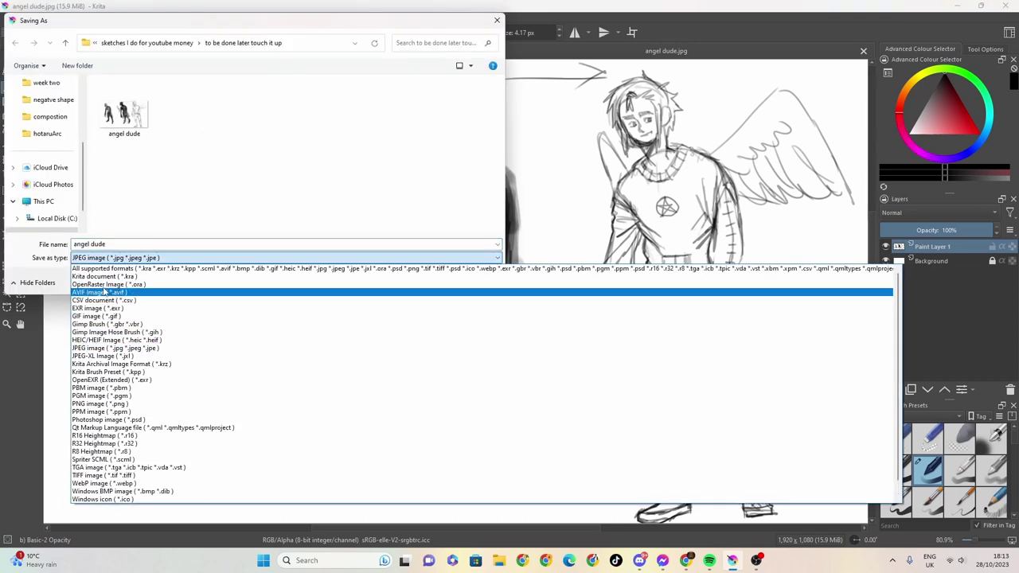
{"action": "left_click", "coordinate": [103, 276]}
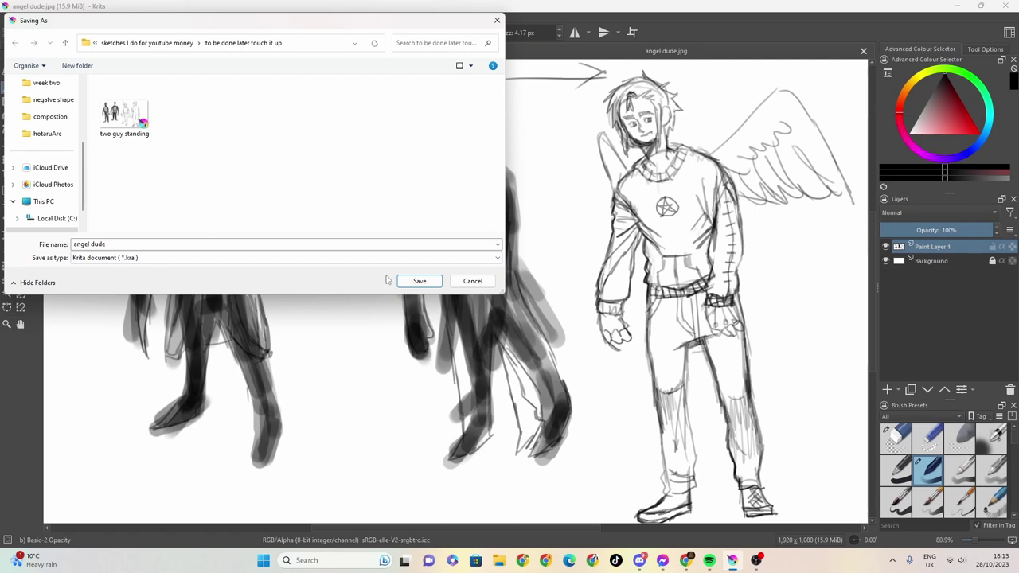
{"action": "left_click", "coordinate": [168, 241]}
{"action": "left_click", "coordinate": [170, 243]}
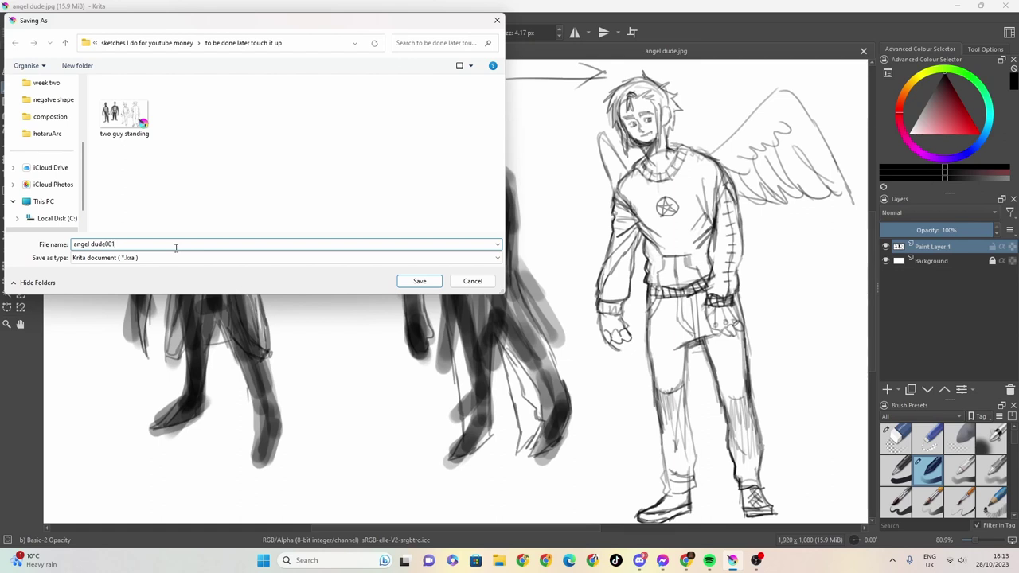
{"action": "key", "text": "Return"}
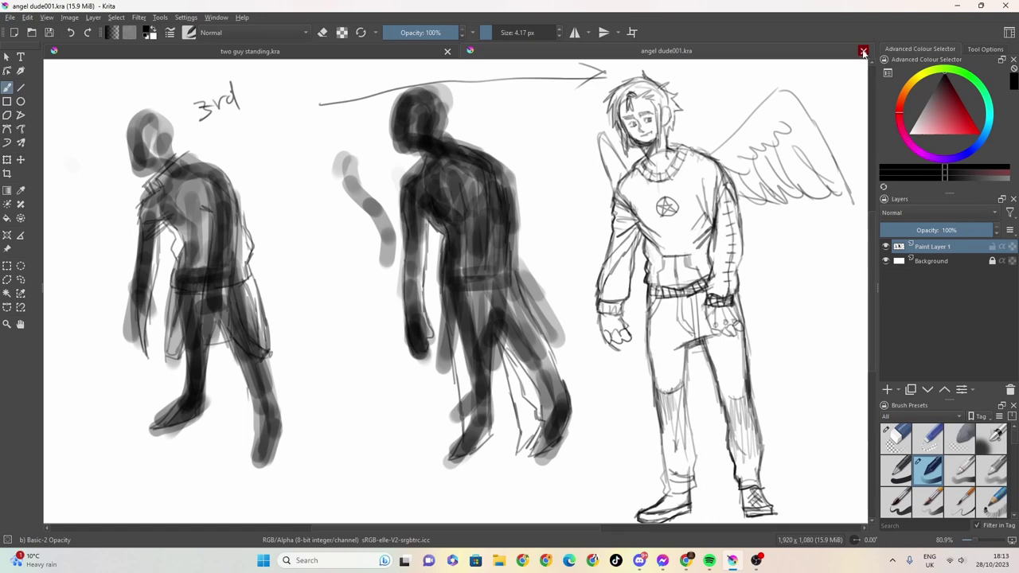
Step: Review the "two guy standing" and "angel dude001" drawings, comparing the silhouettes with the finished sketches
{"action": "left_click", "coordinate": [390, 54]}
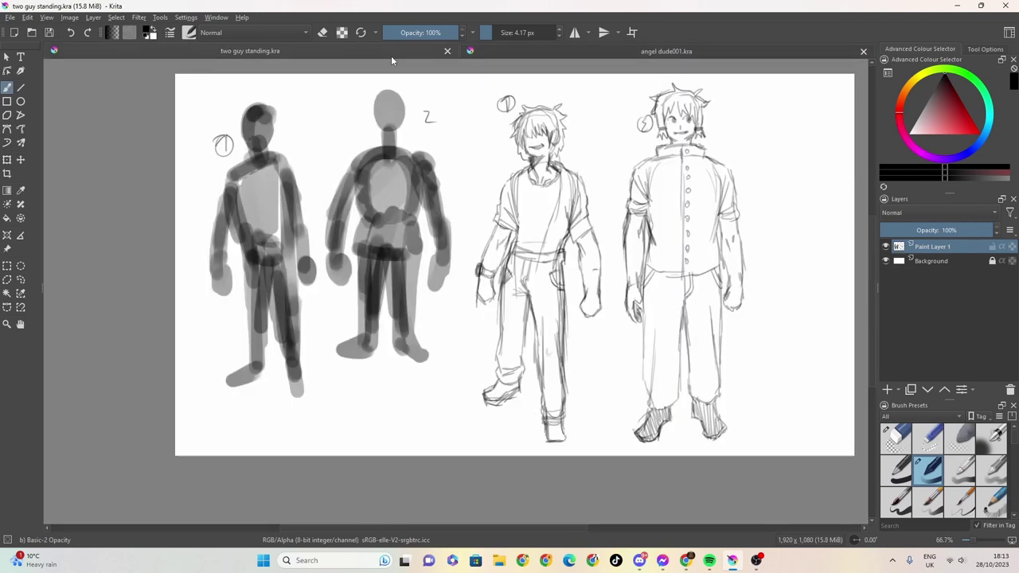
{"action": "left_click", "coordinate": [573, 50]}
{"action": "left_click", "coordinate": [257, 50]}
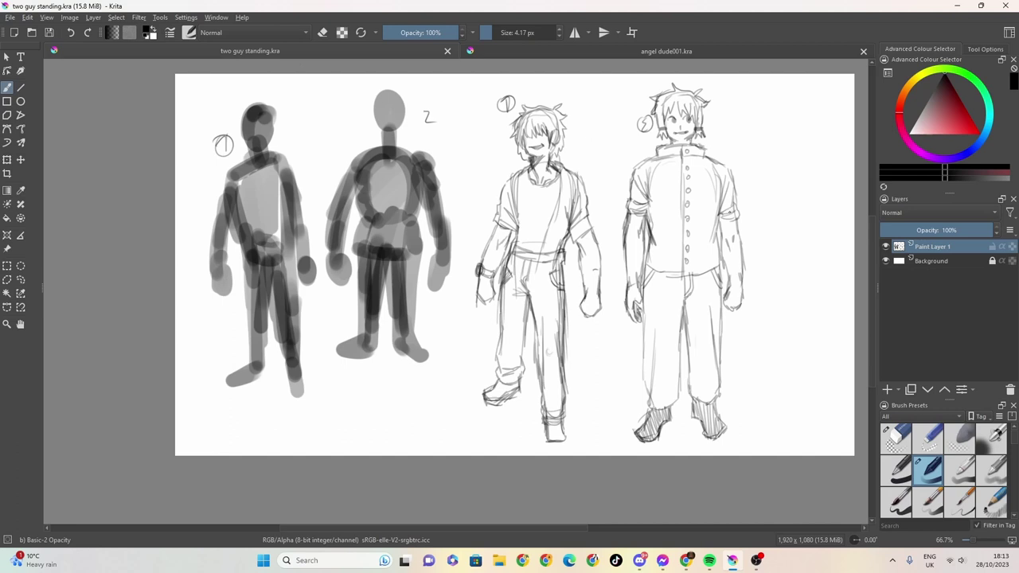
{"action": "left_click", "coordinate": [539, 53]}
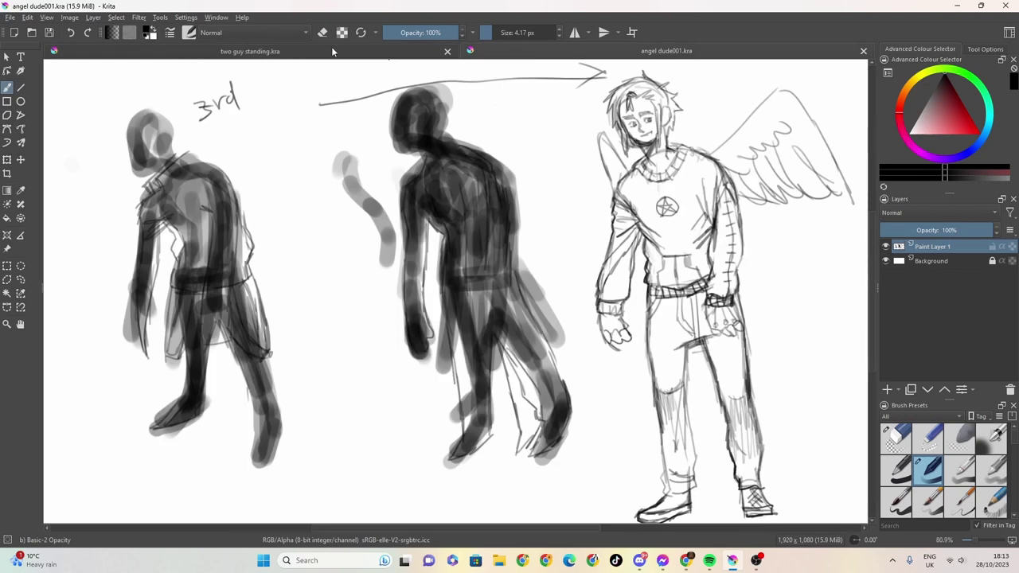
{"action": "left_click", "coordinate": [331, 50]}
{"action": "left_click", "coordinate": [524, 52]}
{"action": "left_click", "coordinate": [369, 54]}
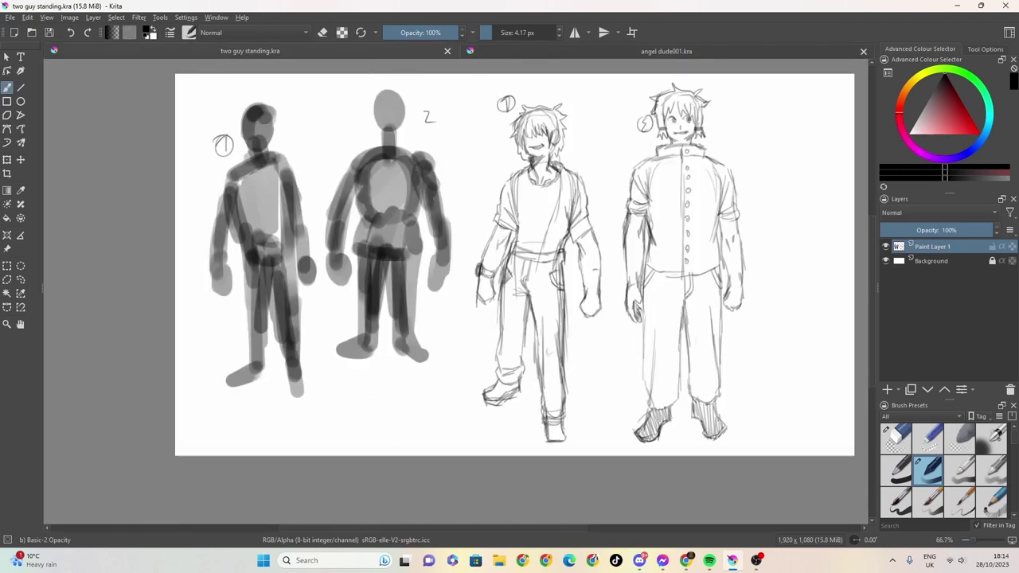
Step: Close both saved drawings and exit the painting program
{"action": "left_click", "coordinate": [863, 51]}
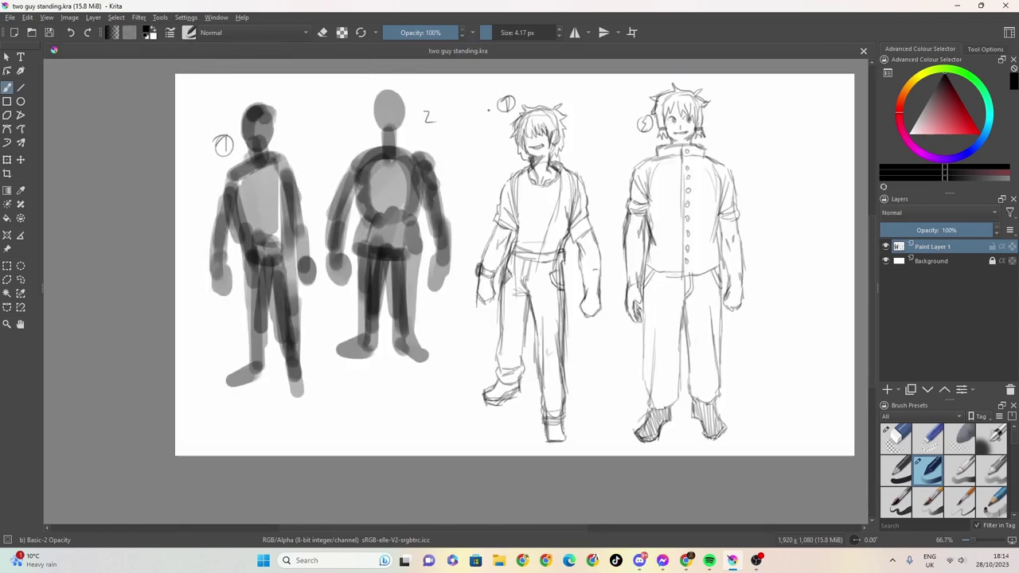
{"action": "left_click", "coordinate": [864, 50]}
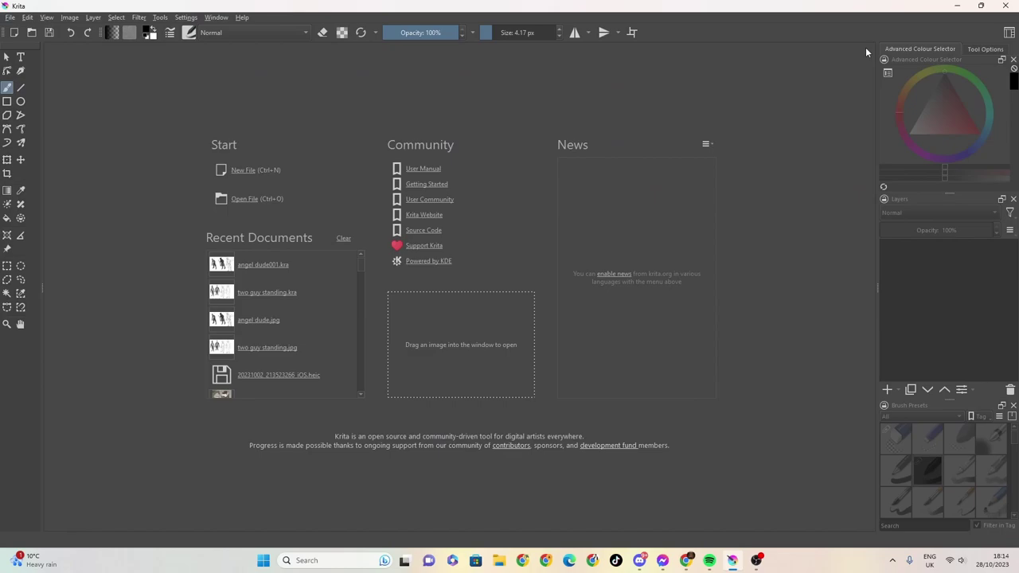
{"action": "left_click", "coordinate": [1014, 5]}
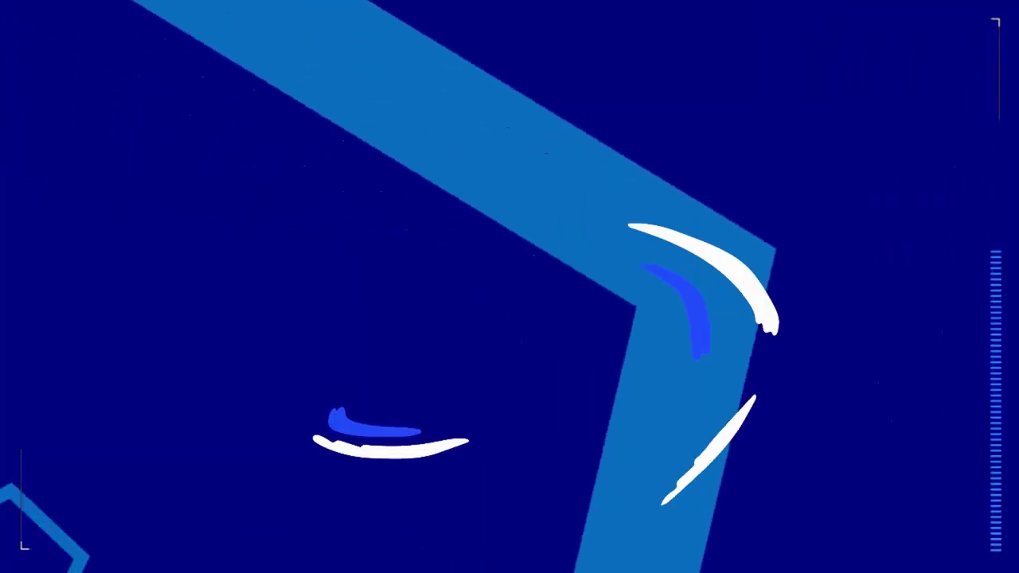